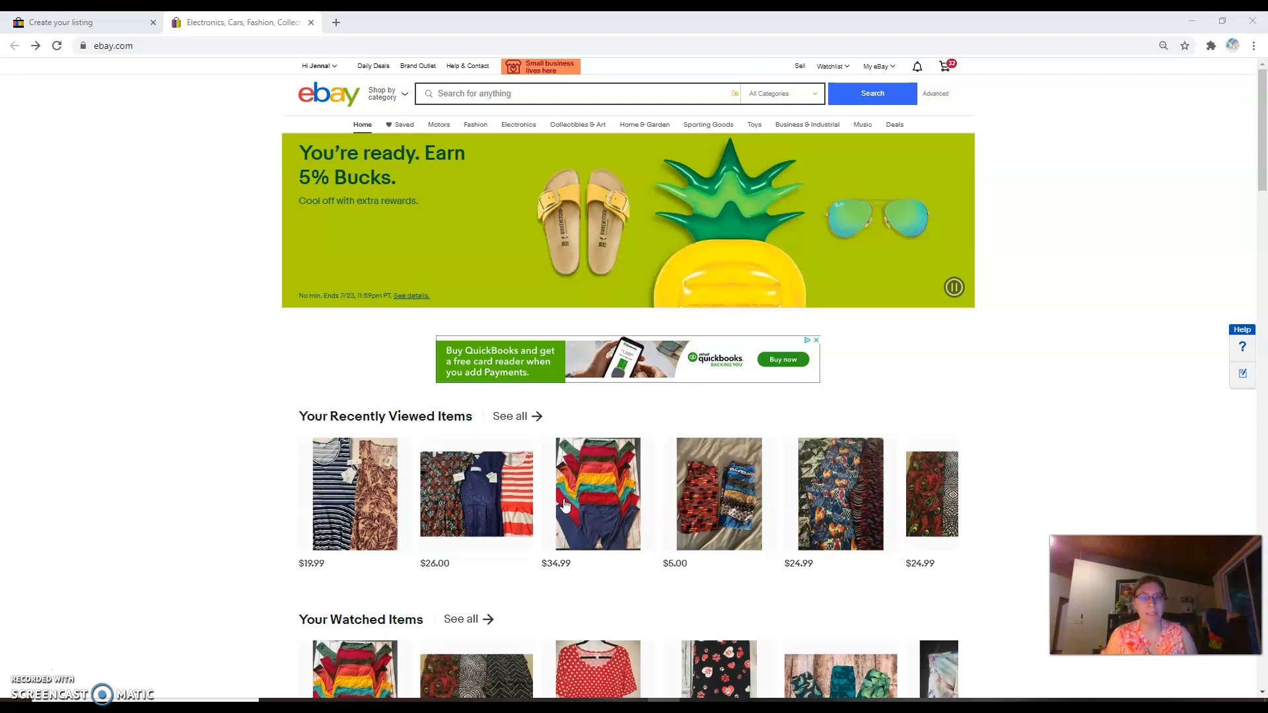
Search eBay for "Lularoe Lion Unicorn TC Leggings".
left_click(441, 92)
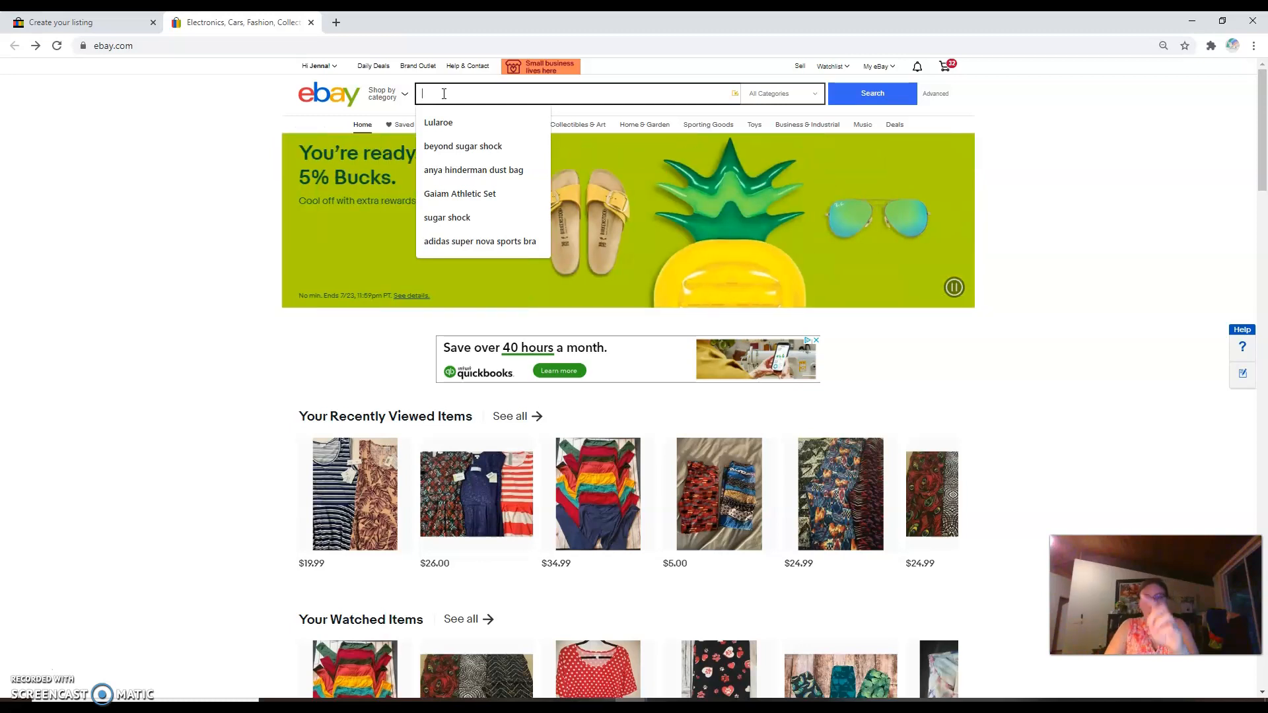
type("Lu")
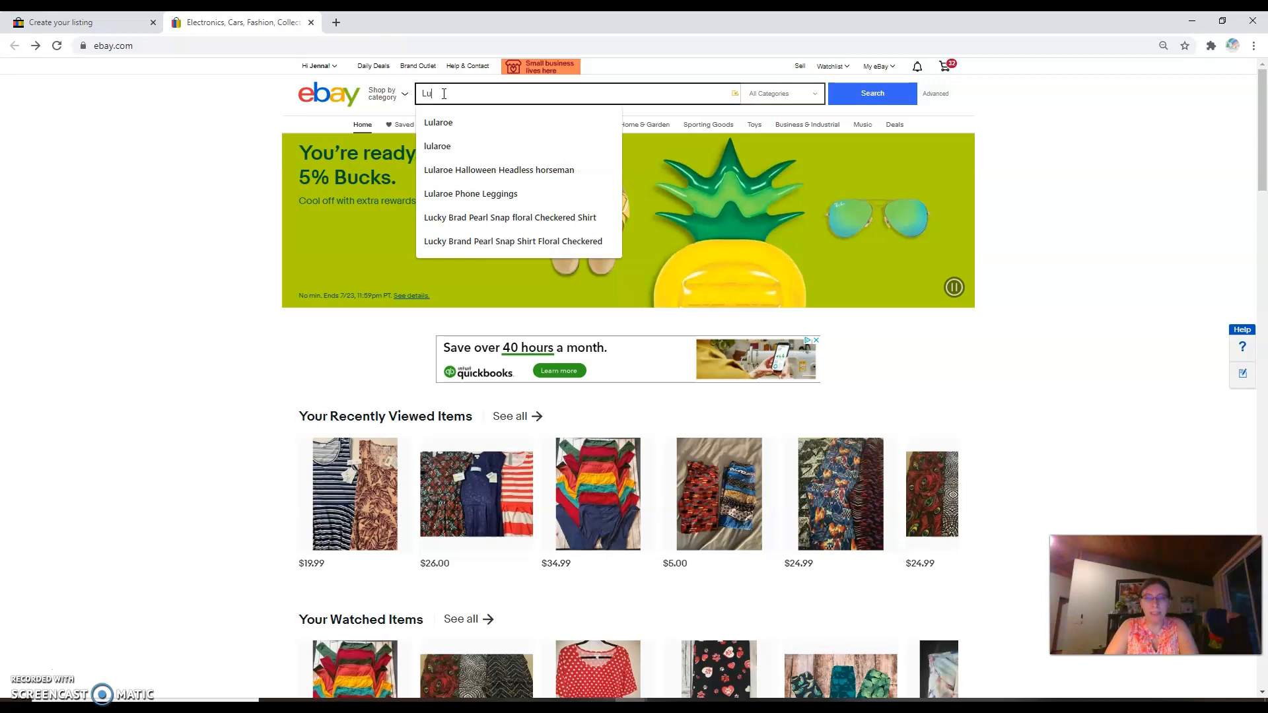
type("laroe ")
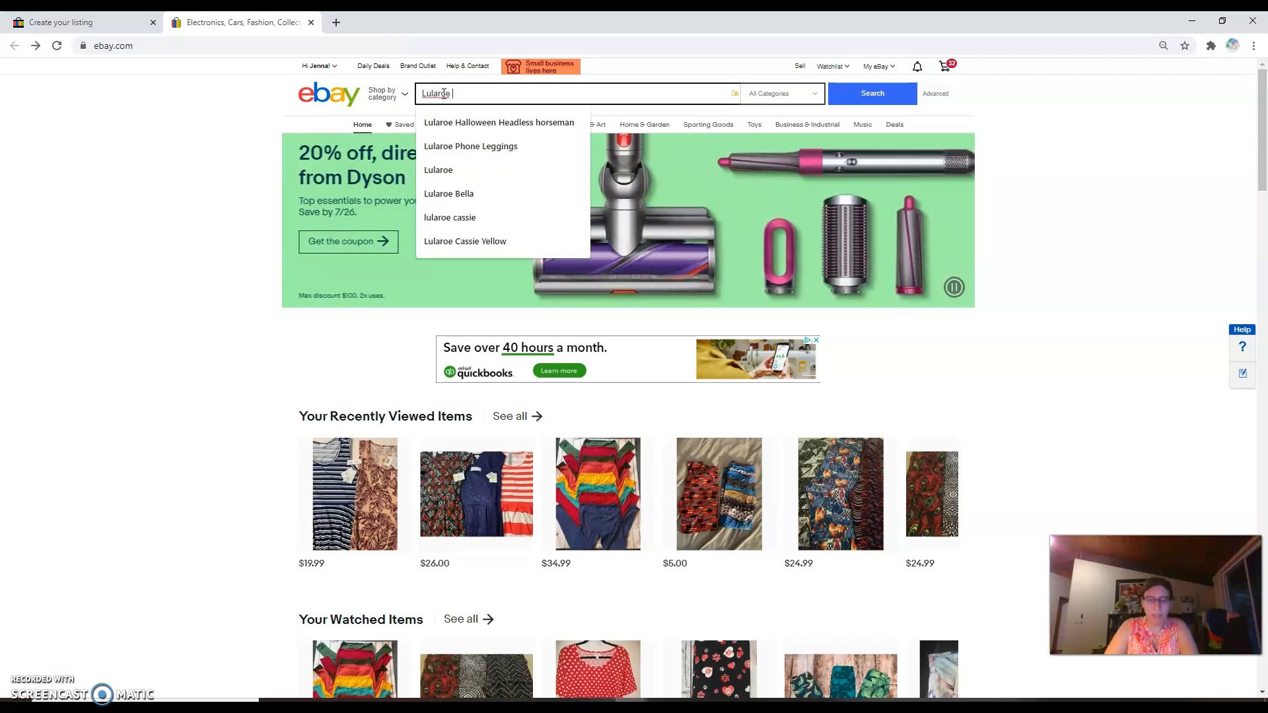
type("Le")
key("BackSpace")
key("BackSpace")
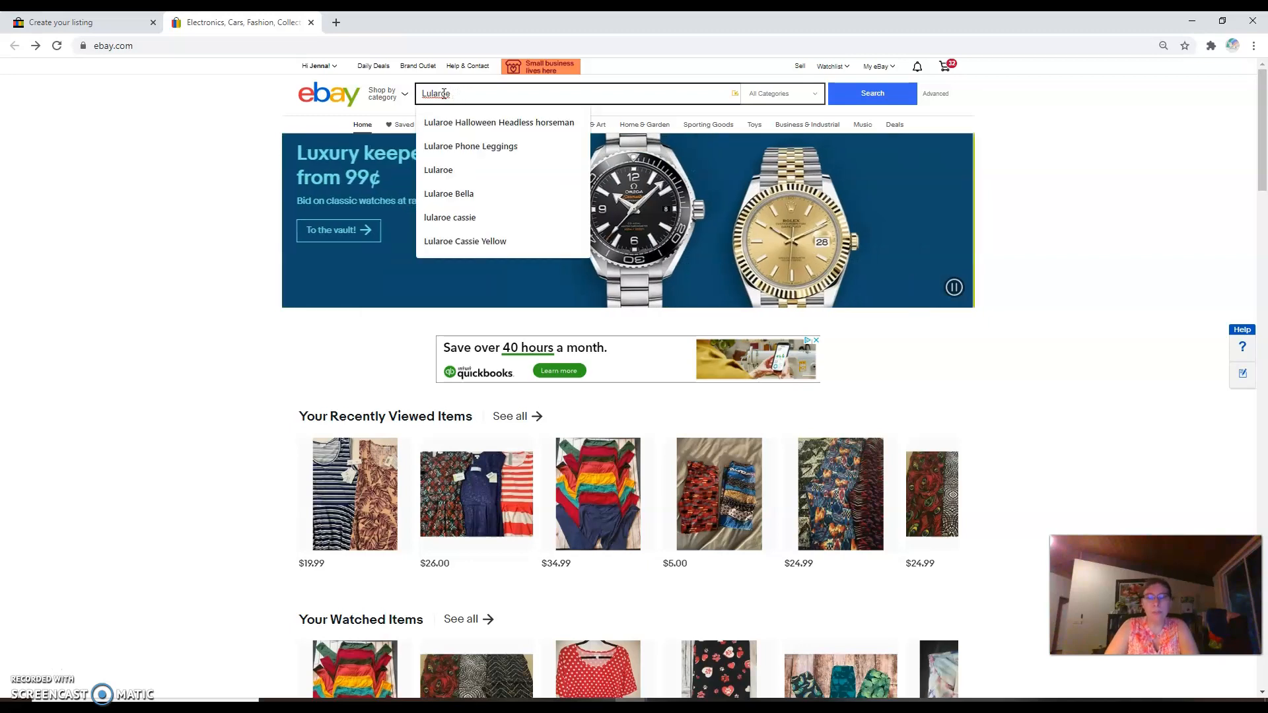
type("Lion")
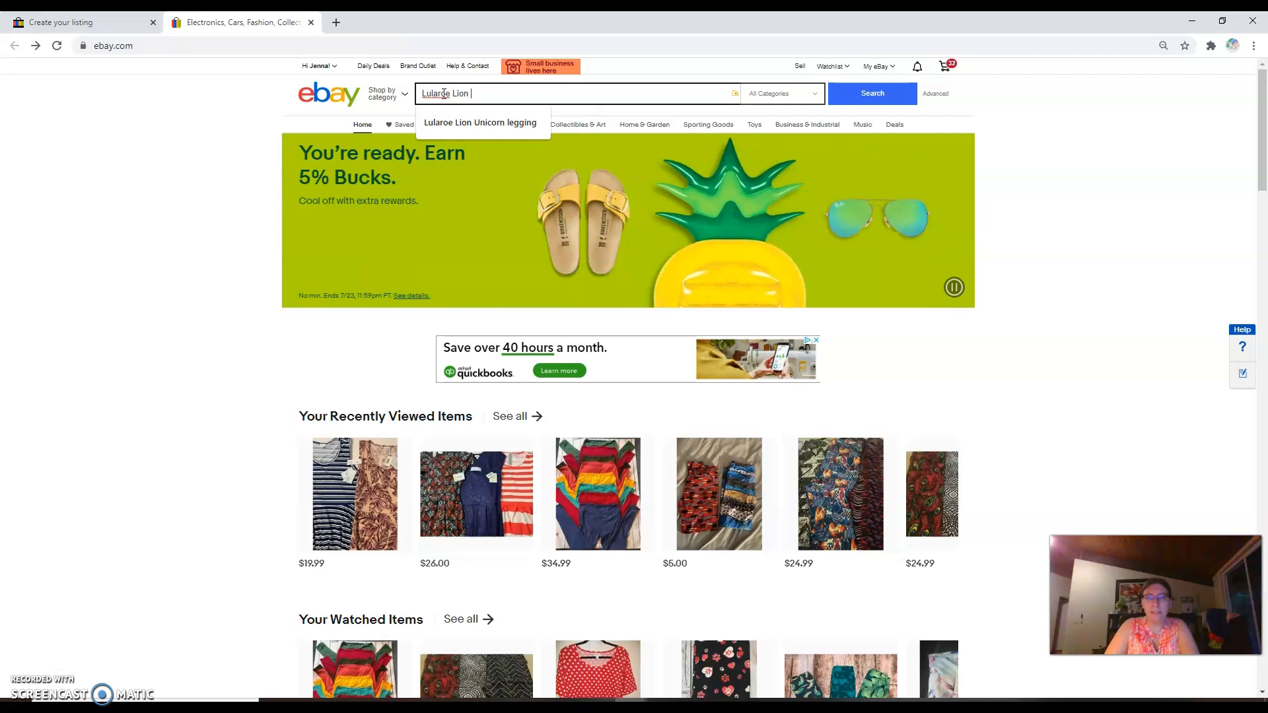
type(" Unico")
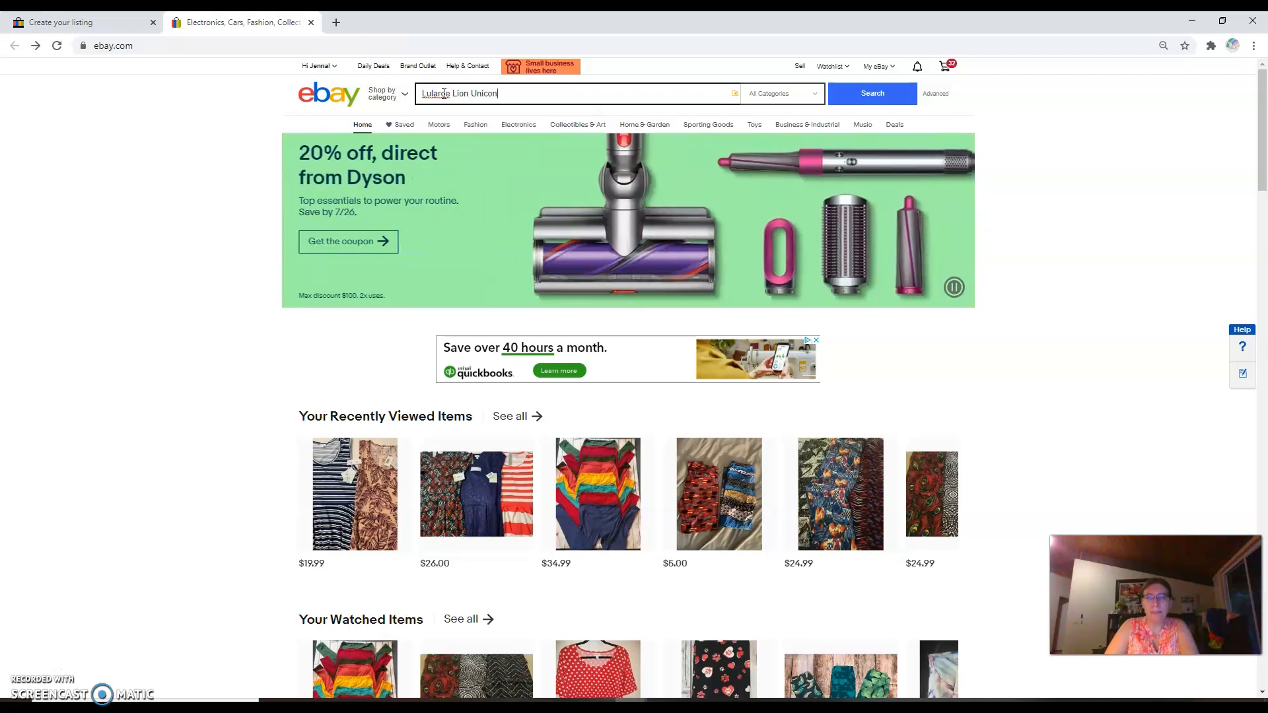
type("rn T")
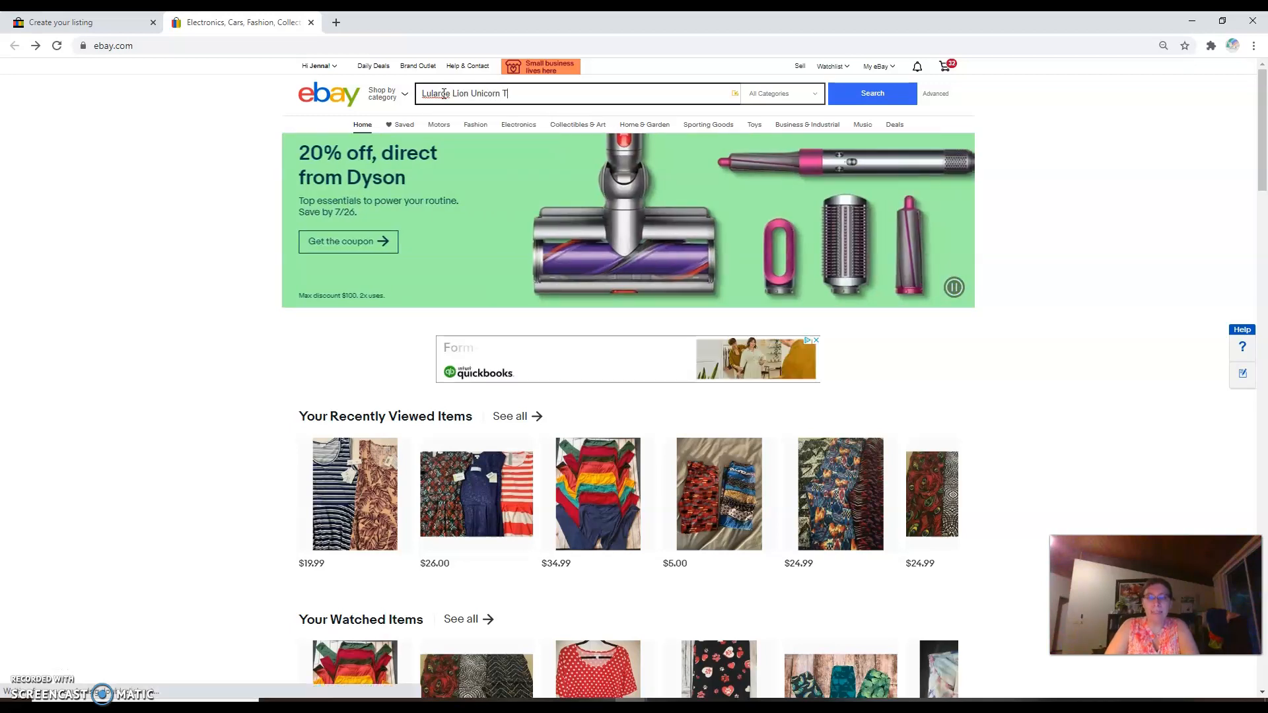
type("C leg")
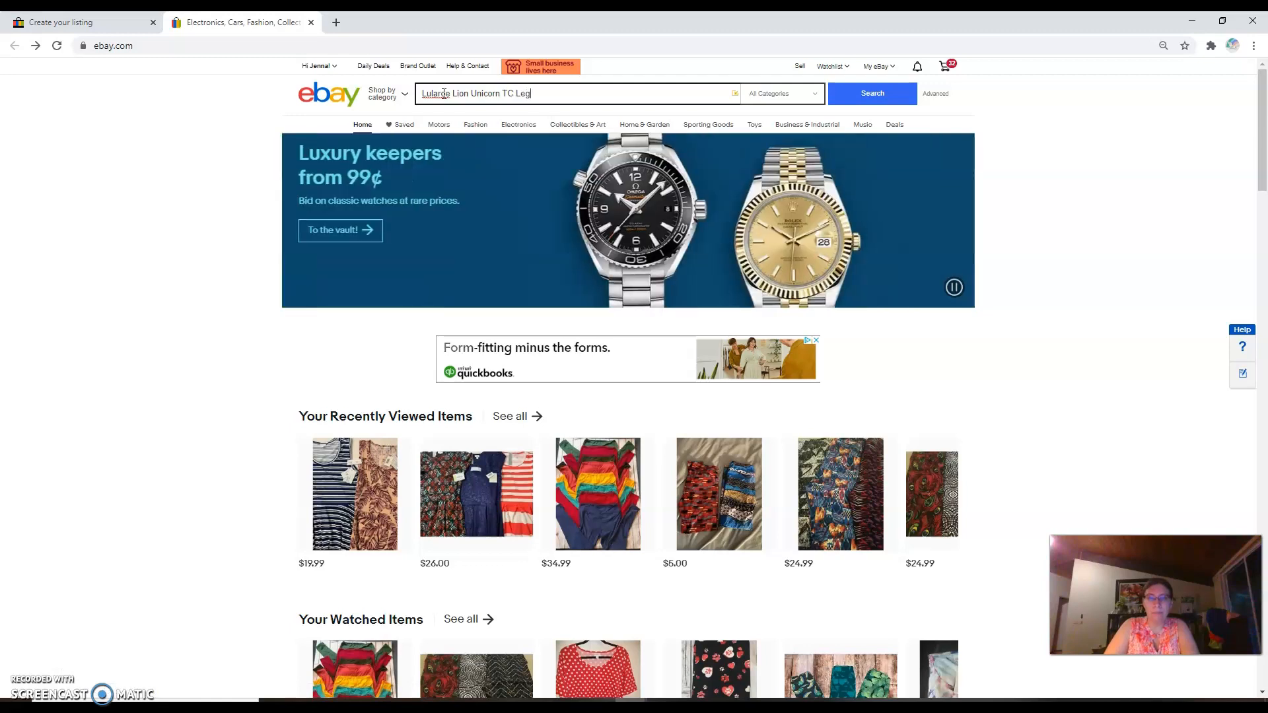
type("gings")
key("Return")
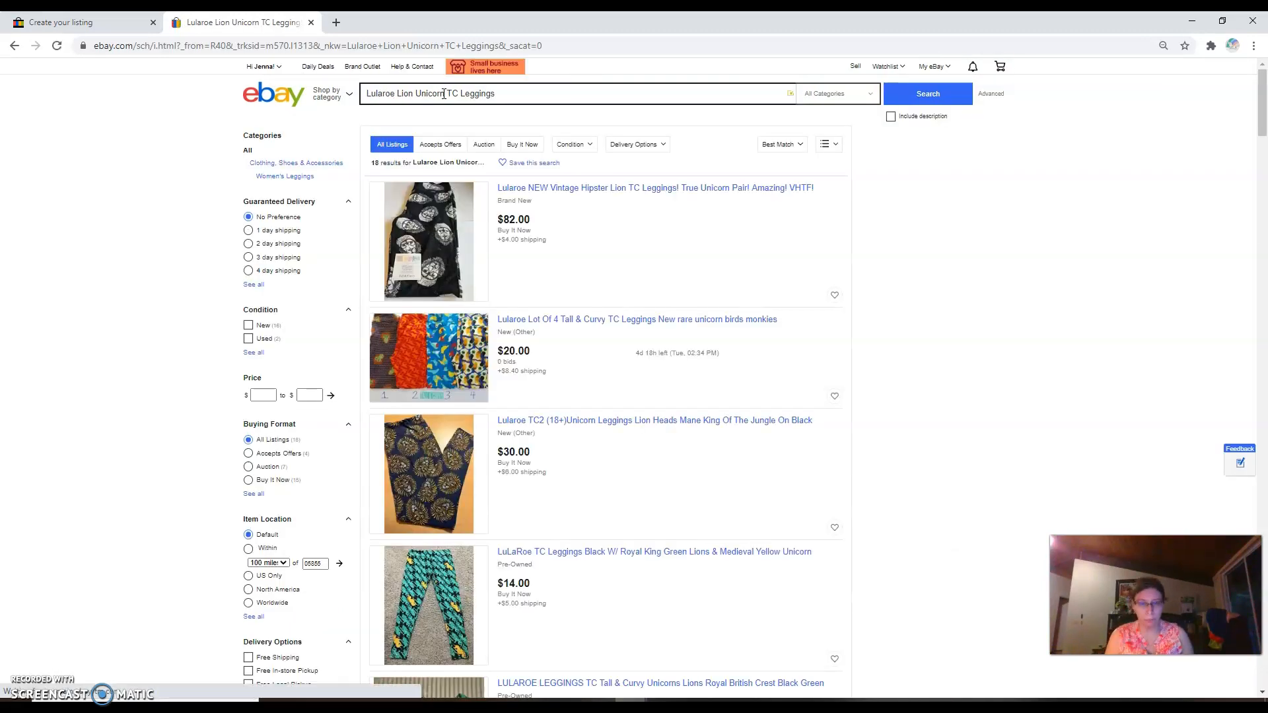
Browse the search results and open the LuLaRoe TC leggings listing with Royal King Green Lions & Medieval Yellow Unicorn, viewing its photos.
scroll(621, 162, "down", 5)
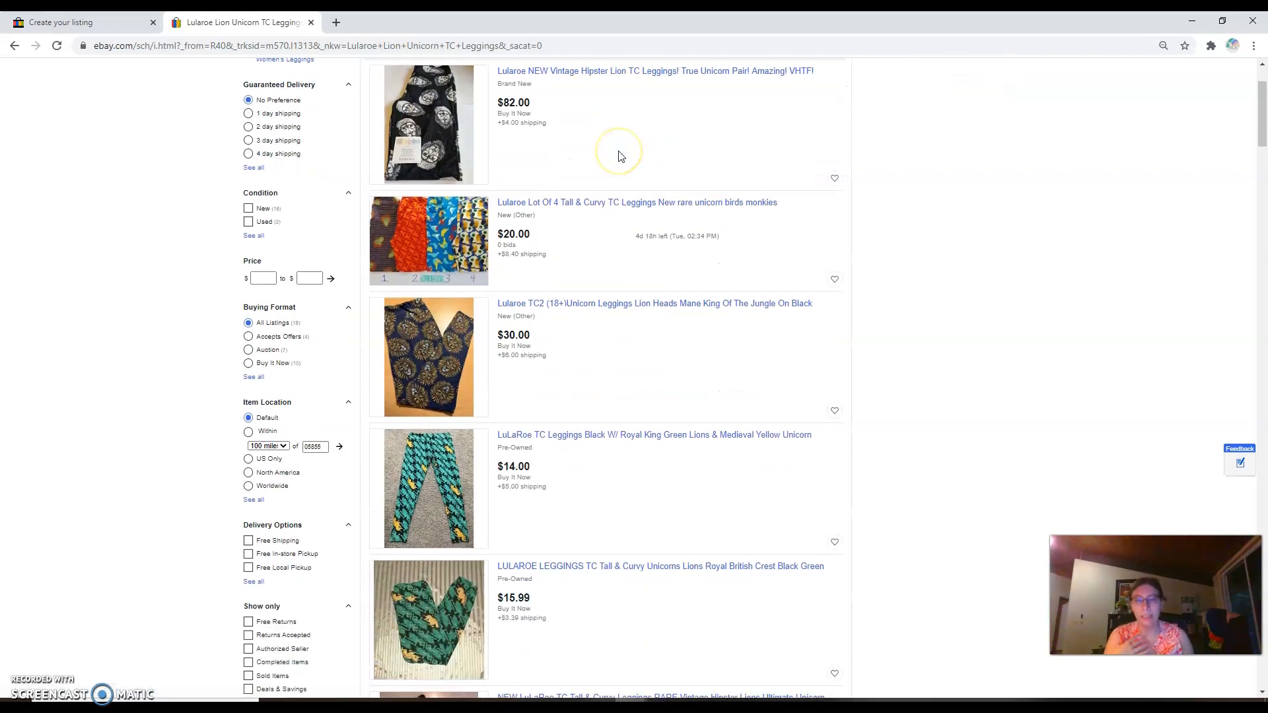
scroll(621, 157, "down", 2)
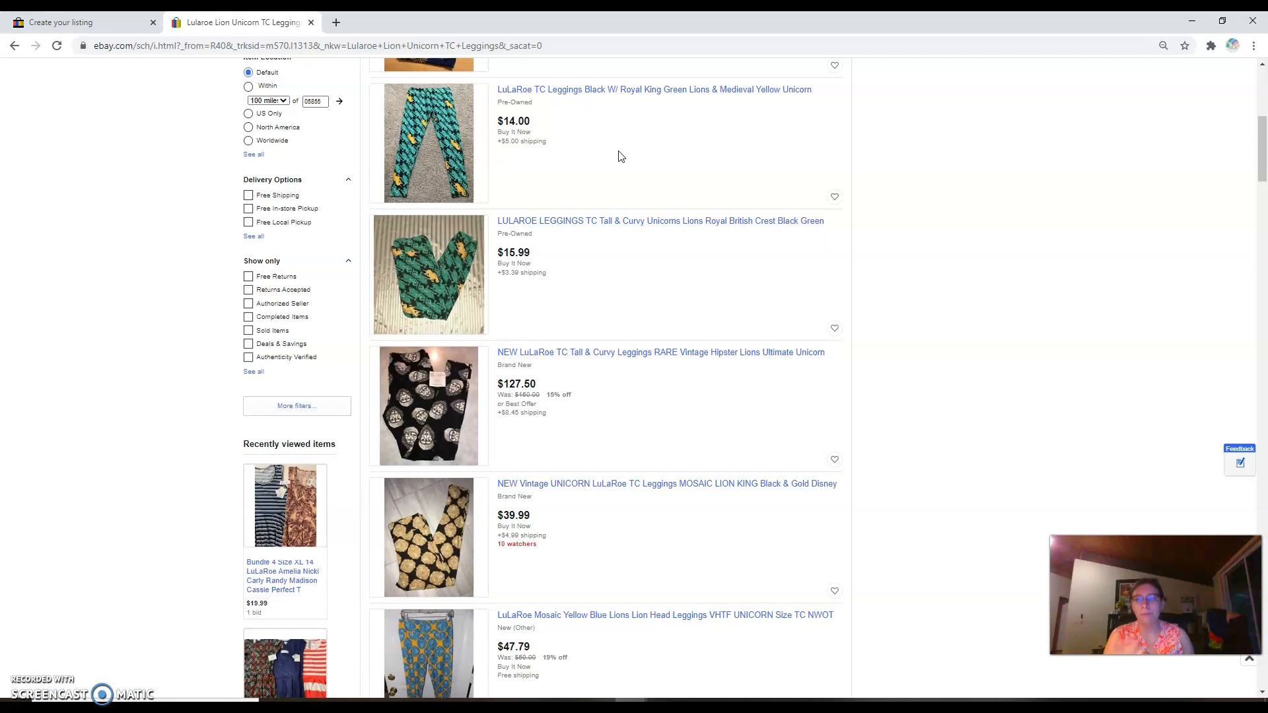
scroll(393, 254, "down", 2)
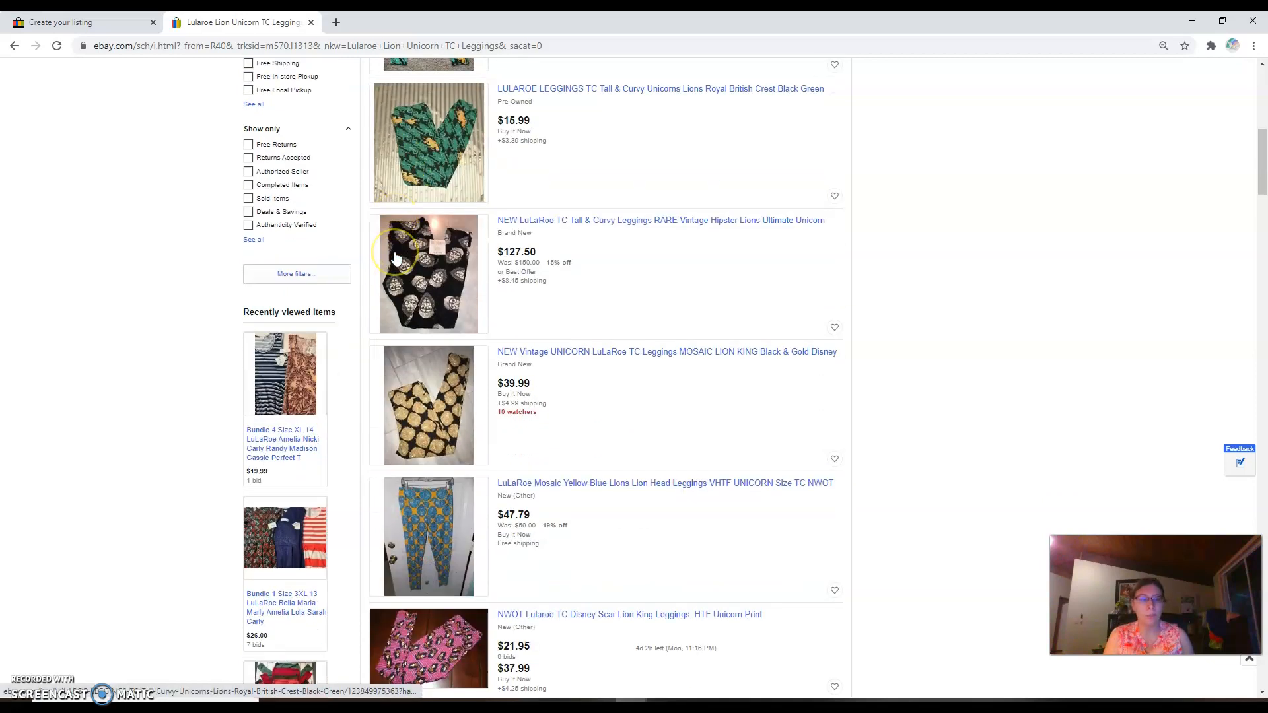
scroll(453, 172, "up", 2)
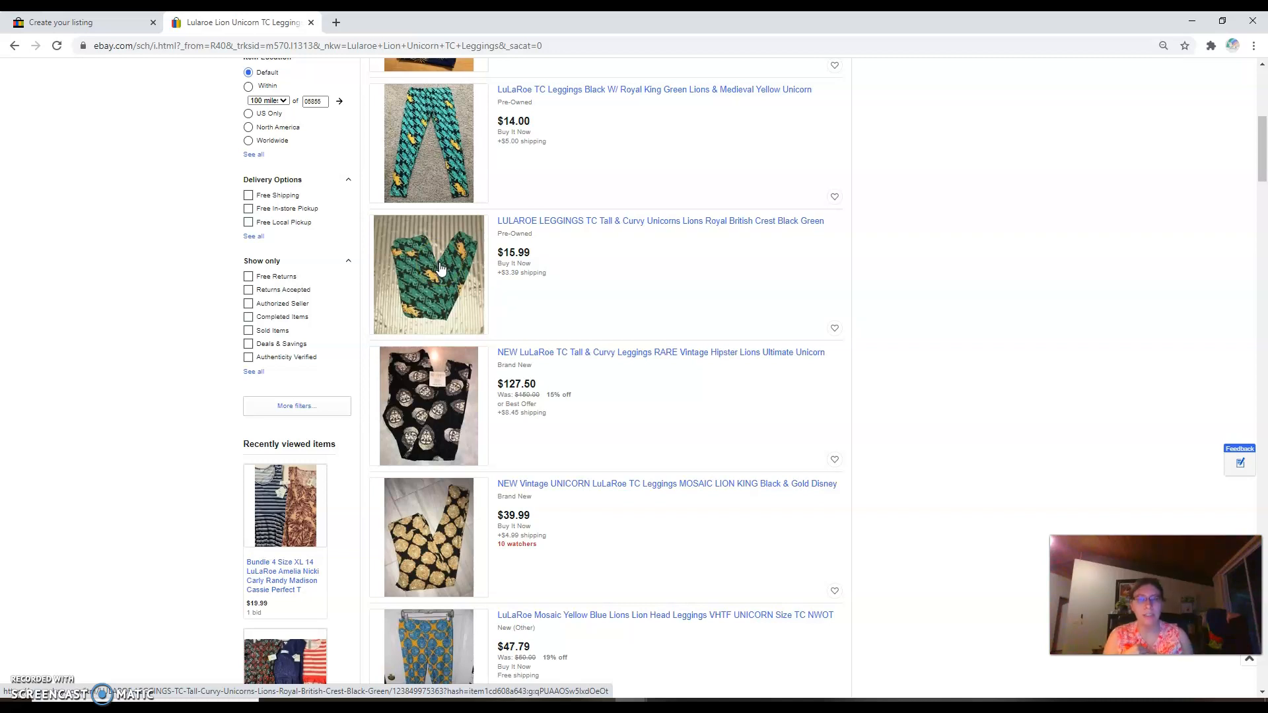
left_click(464, 152)
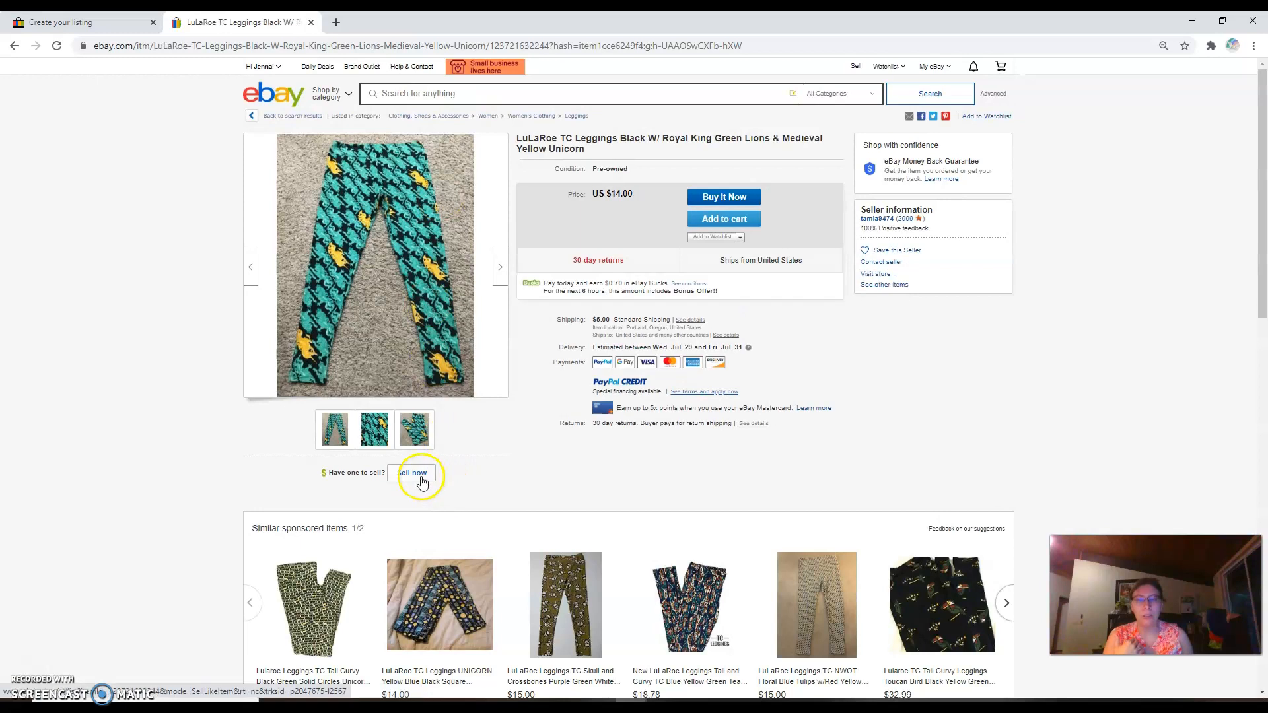
left_click(423, 481)
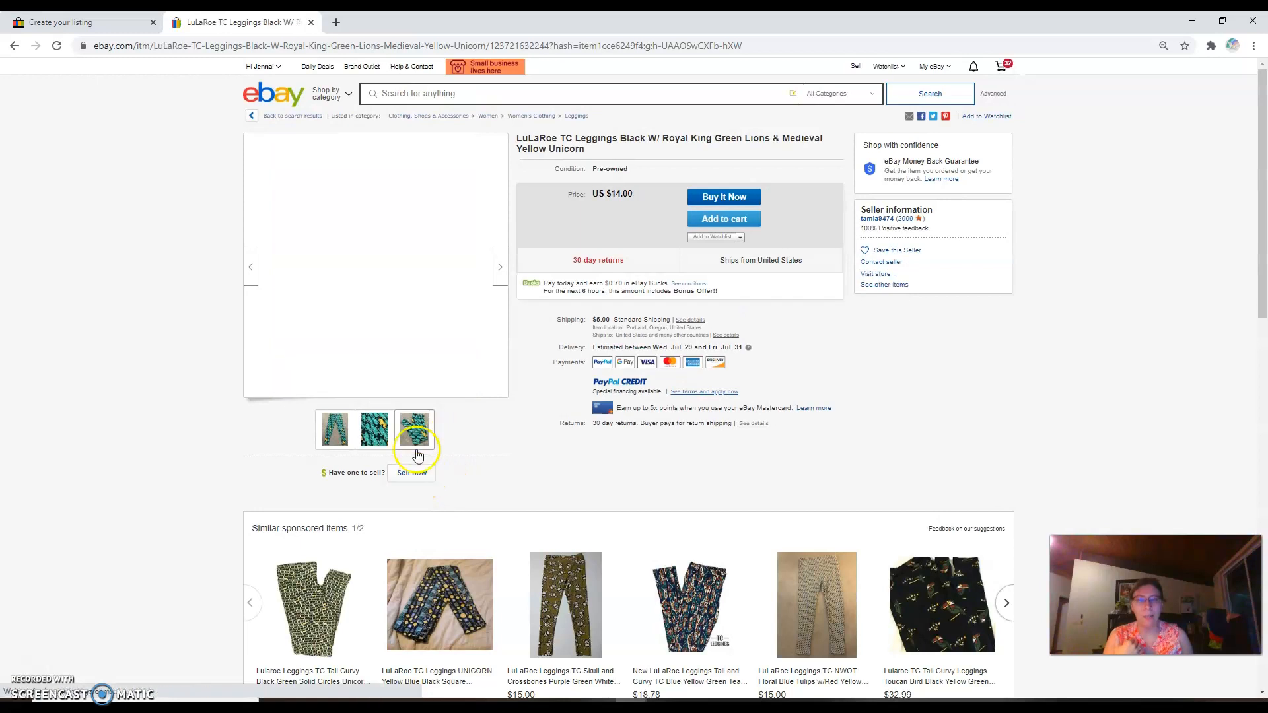
Compare the draft with the similar leggings listing and add "Medieval" to the end of the draft's title.
left_click(82, 22)
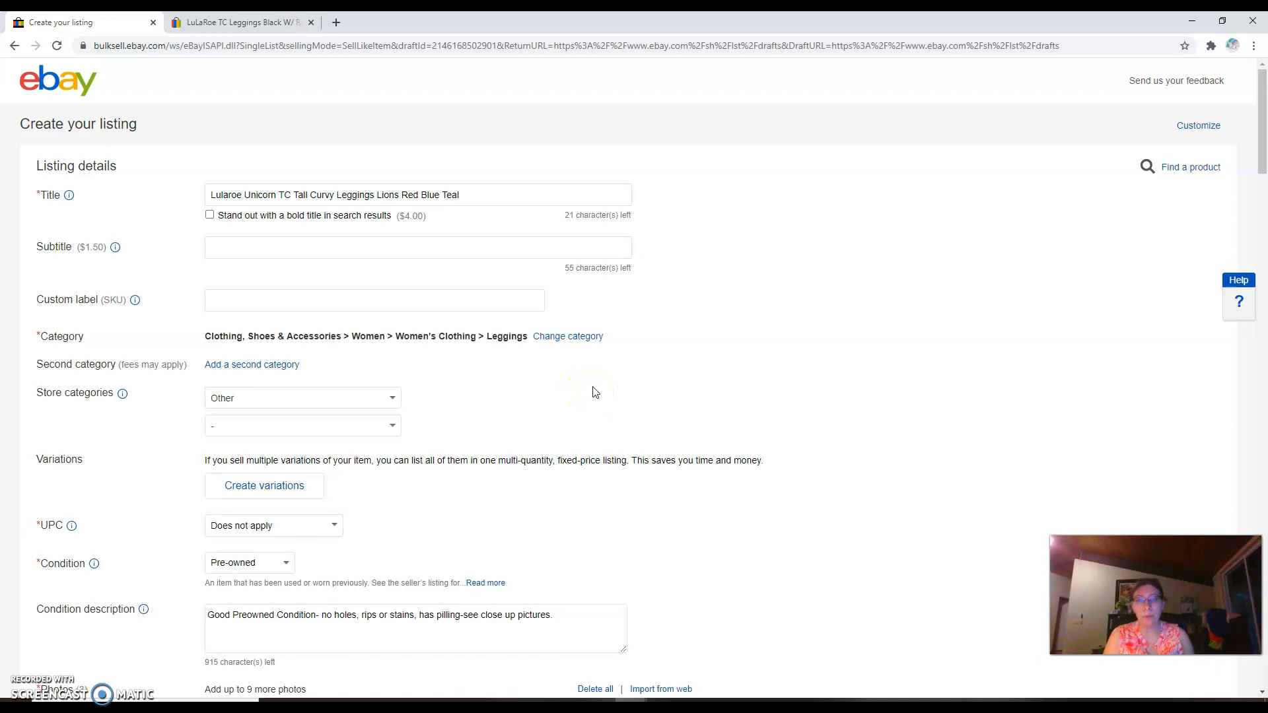
left_click(291, 24)
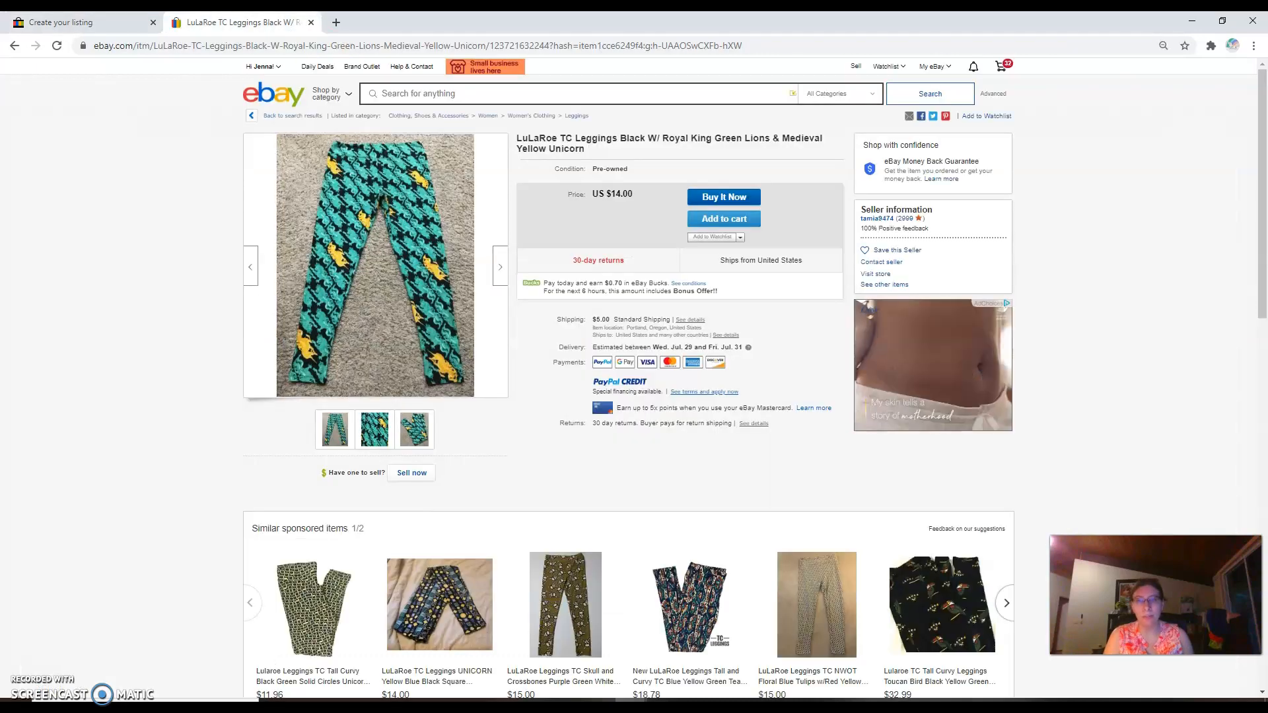
left_click(99, 23)
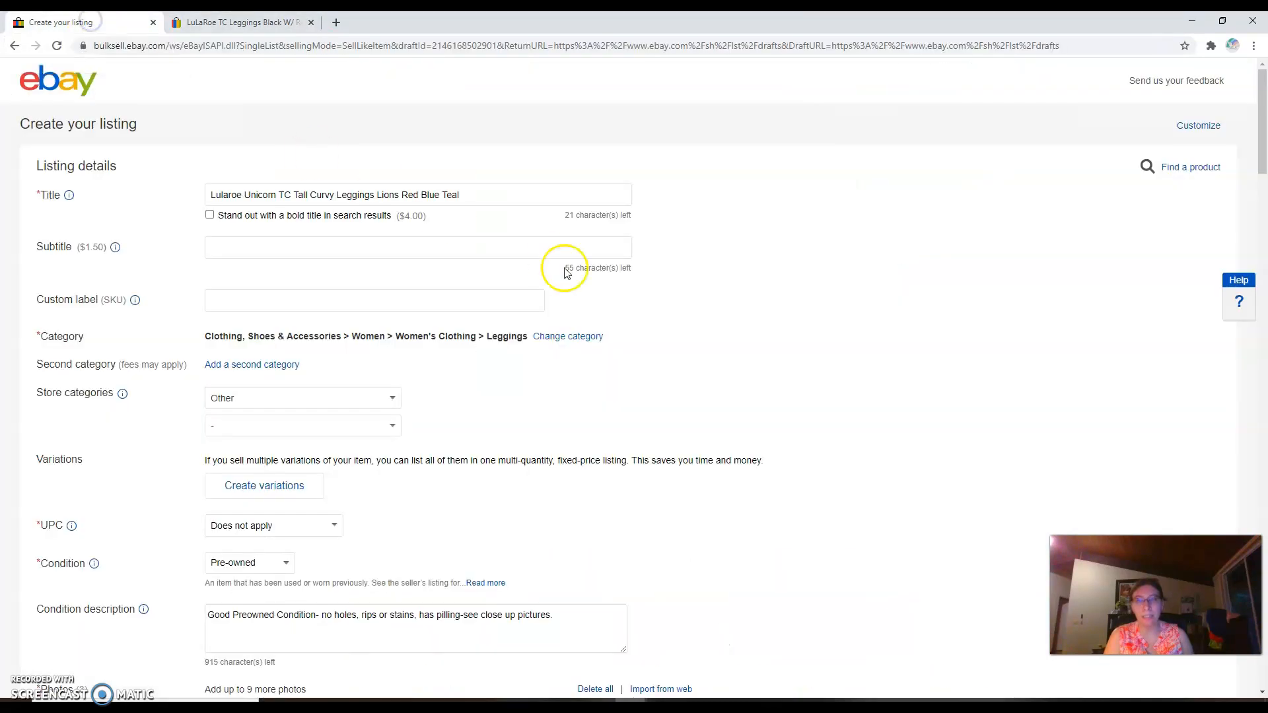
left_click(512, 203)
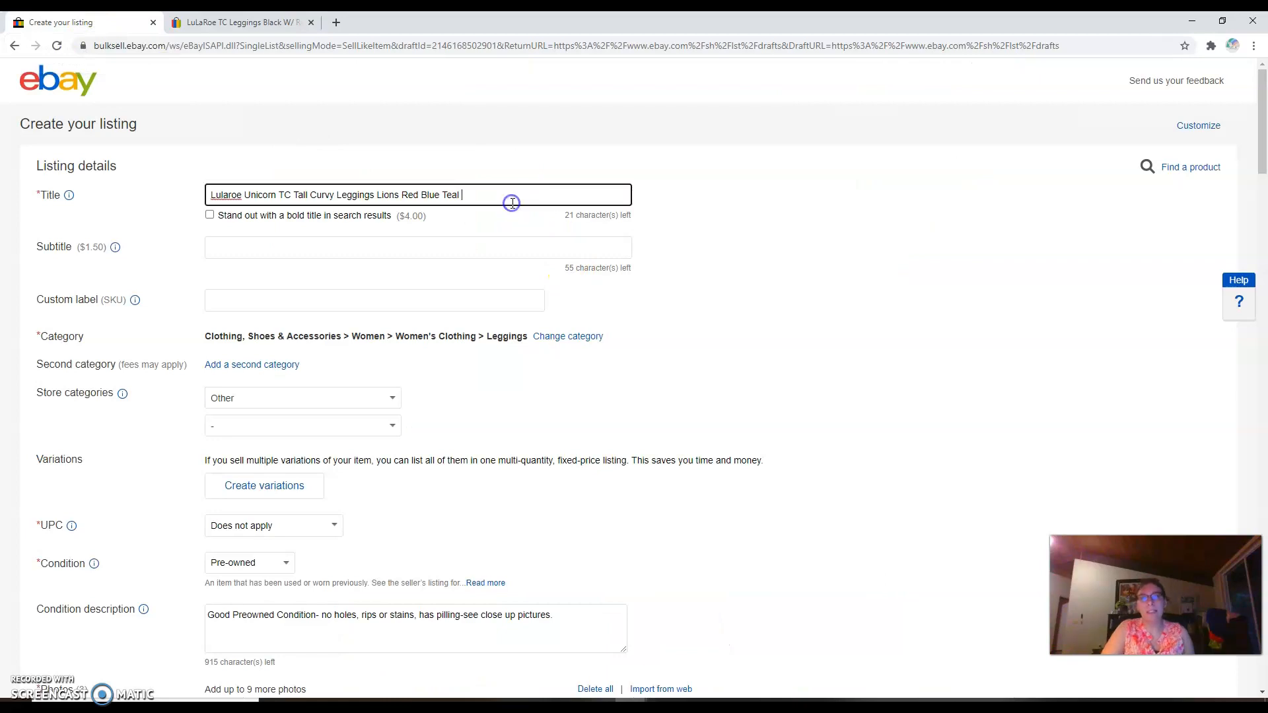
type("Medieval")
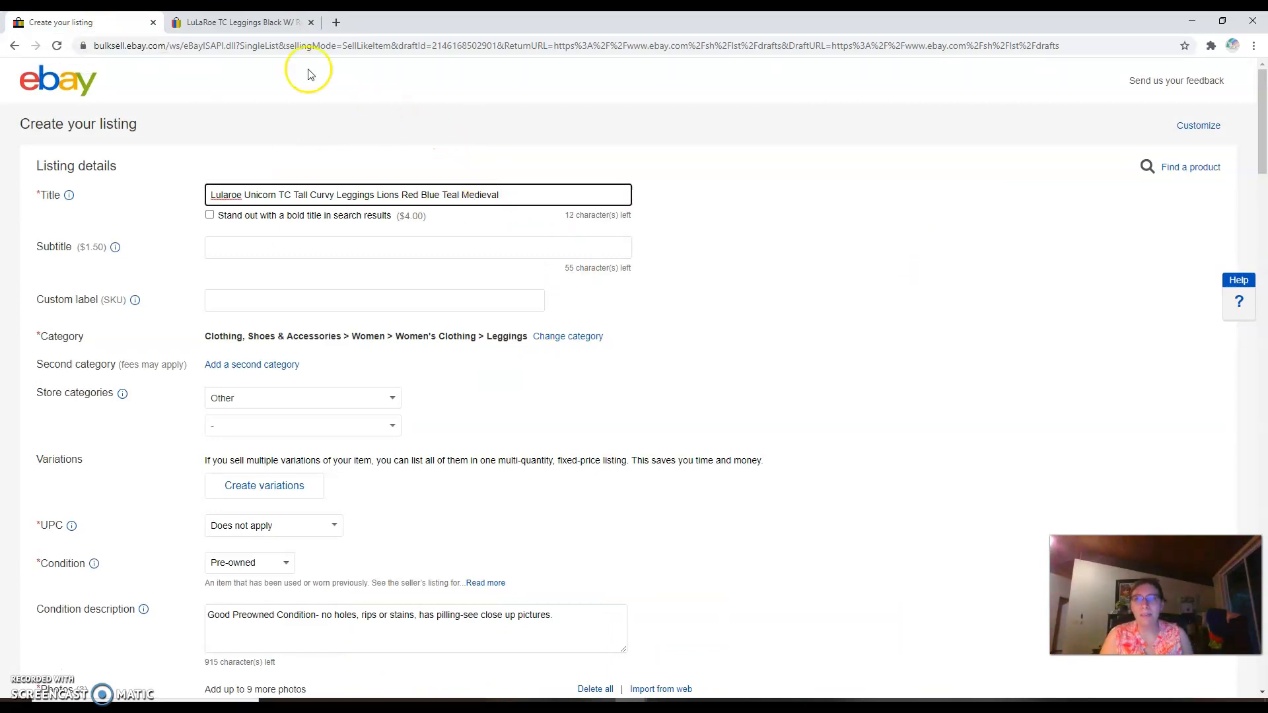
Recheck the similar leggings listing for title keywords and return to the draft's title.
left_click(243, 22)
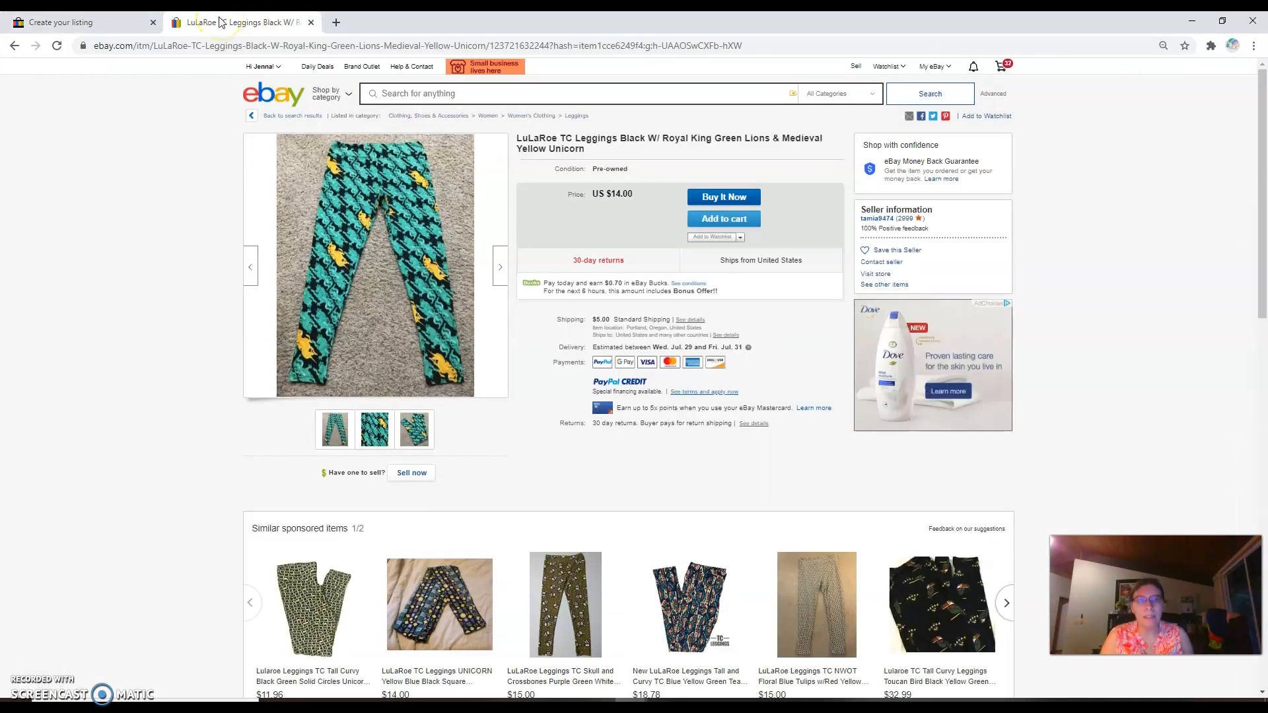
left_click(75, 23)
left_click(561, 192)
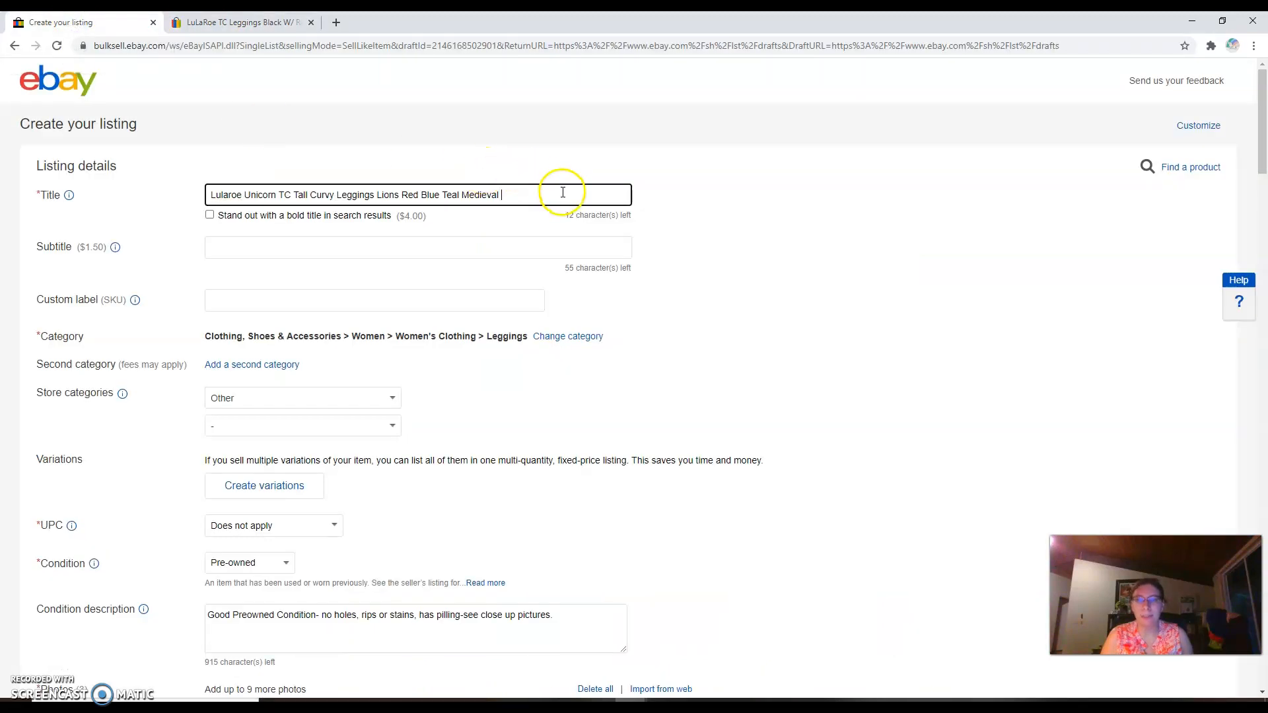
Examine the draft's existing leggings photos in the enlarged view, including the close-up of the fabric, and close the view.
scroll(620, 378, "down", 2)
scroll(619, 378, "up", 2)
scroll(619, 378, "down", 6)
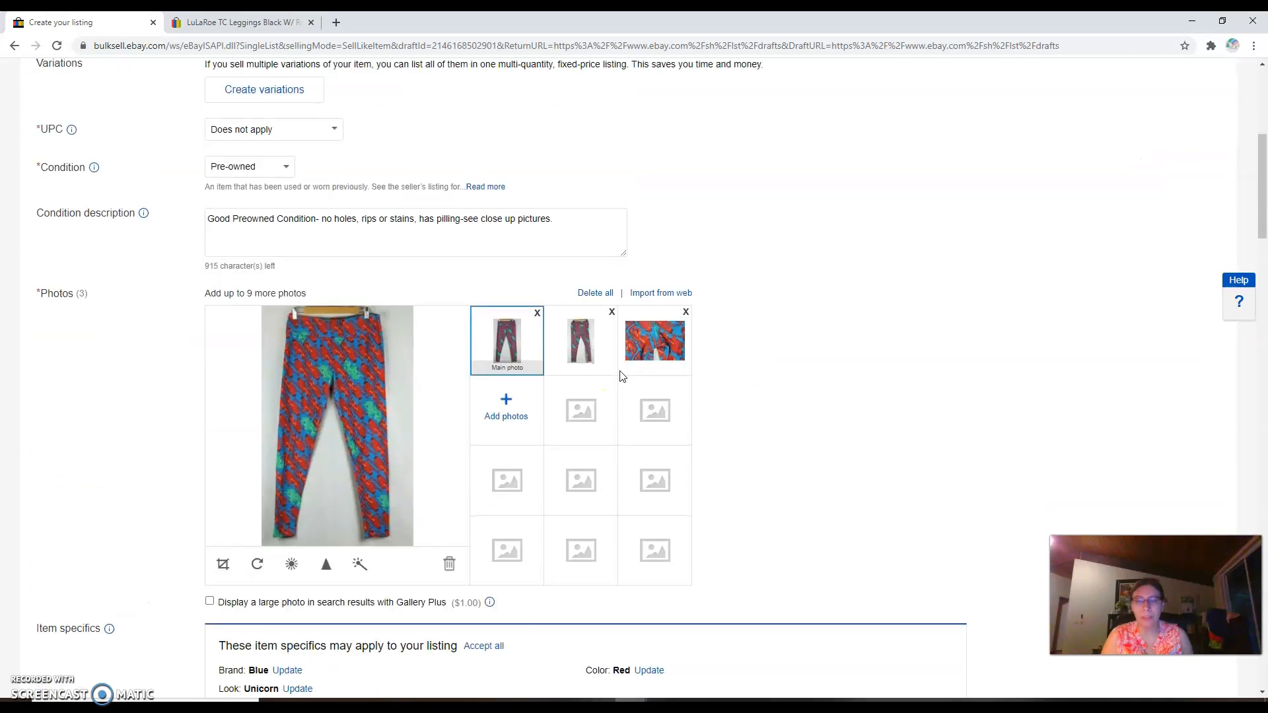
scroll(620, 374, "down", 2)
scroll(619, 374, "up", 4)
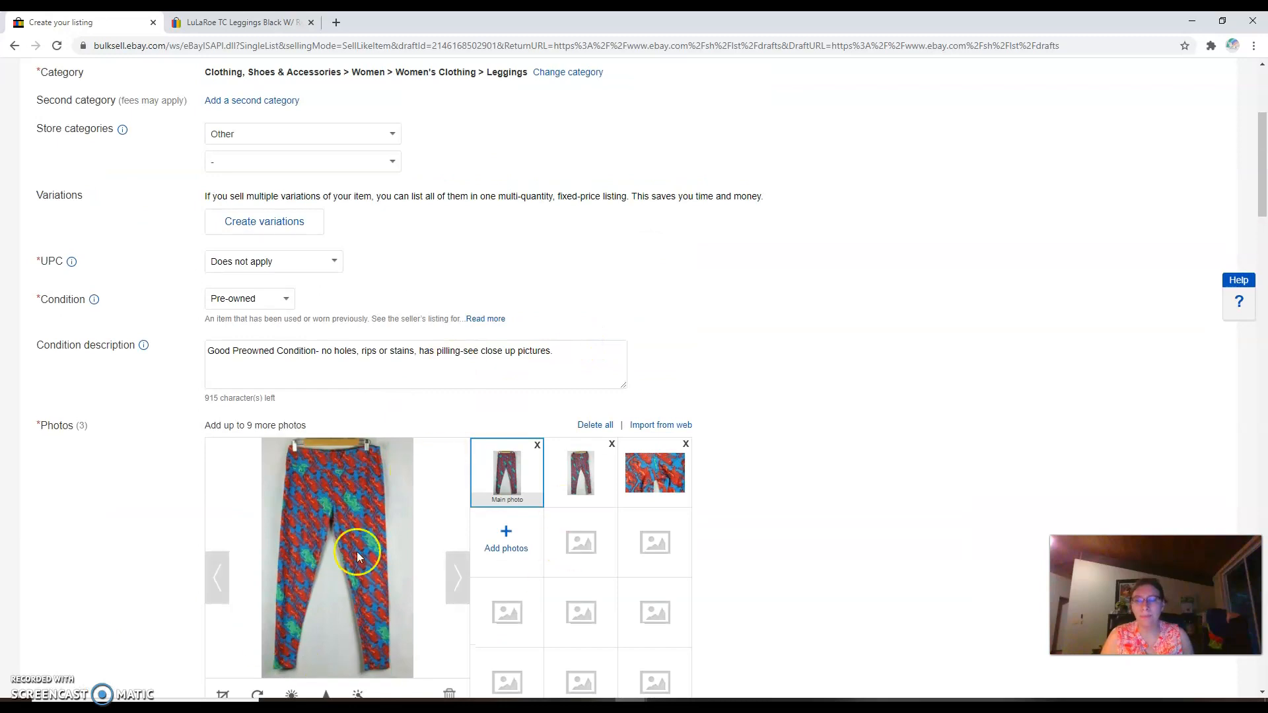
left_click(323, 570)
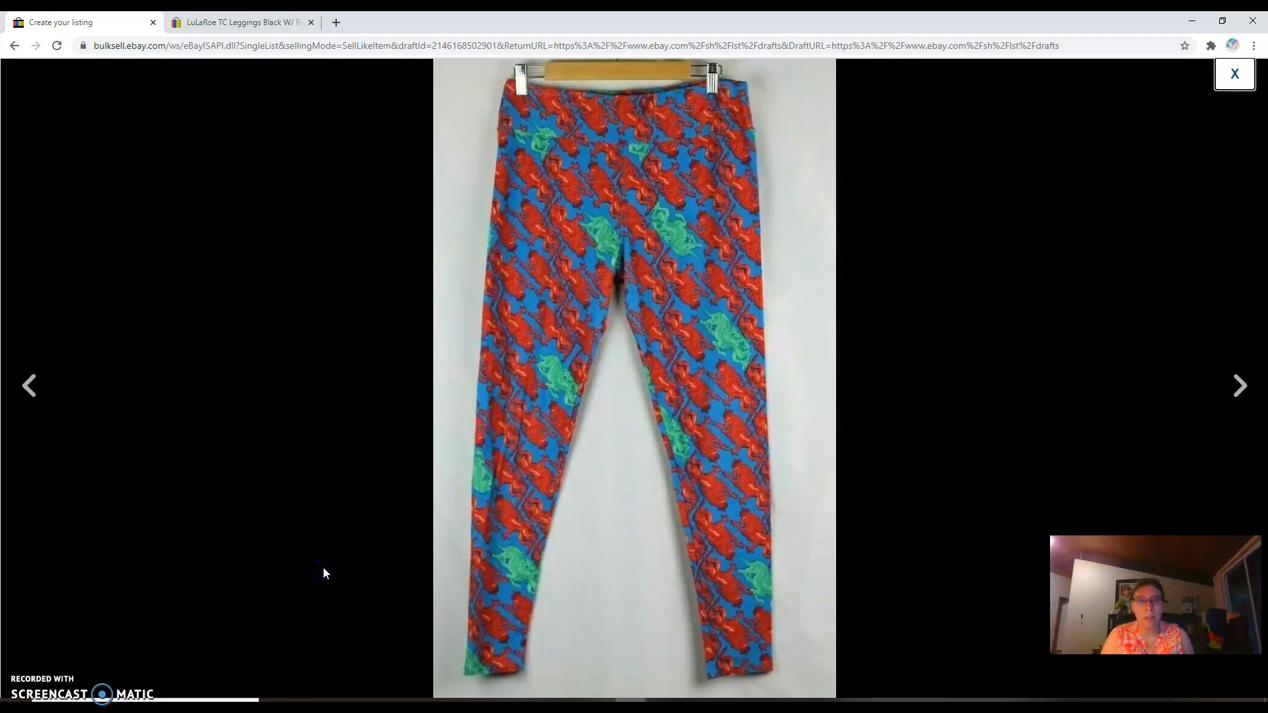
left_click(1240, 385)
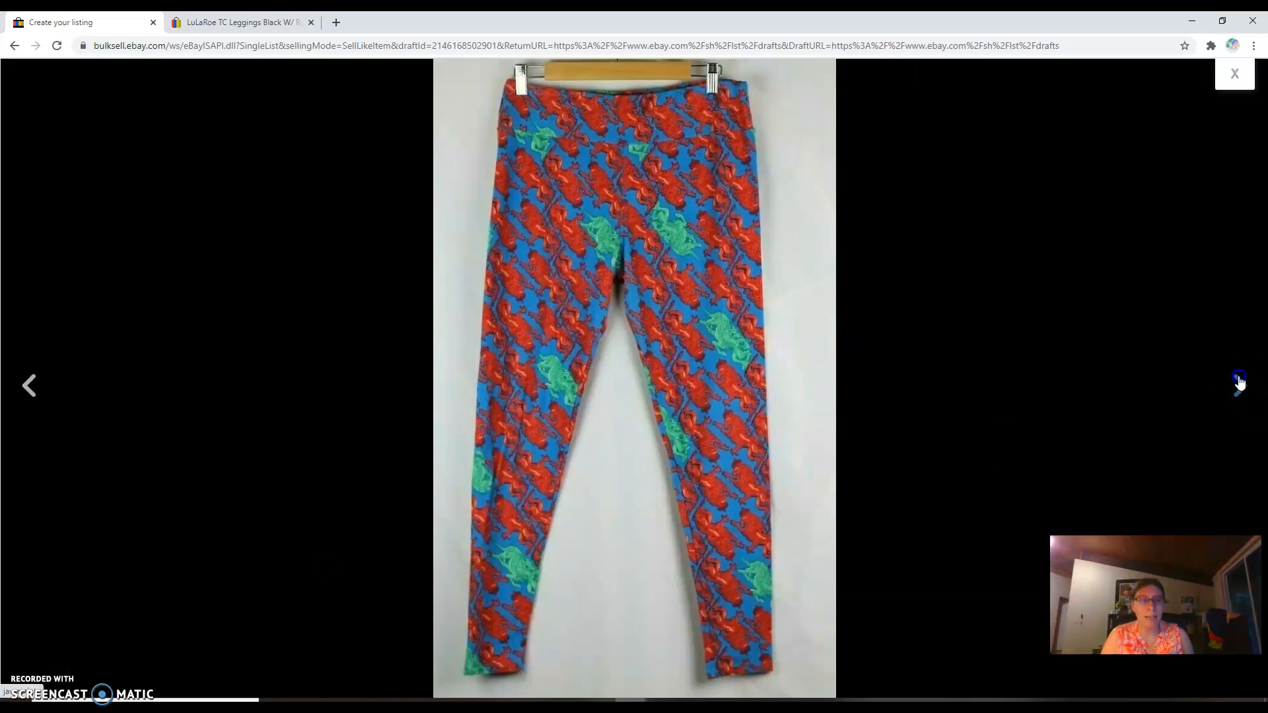
left_click(1240, 385)
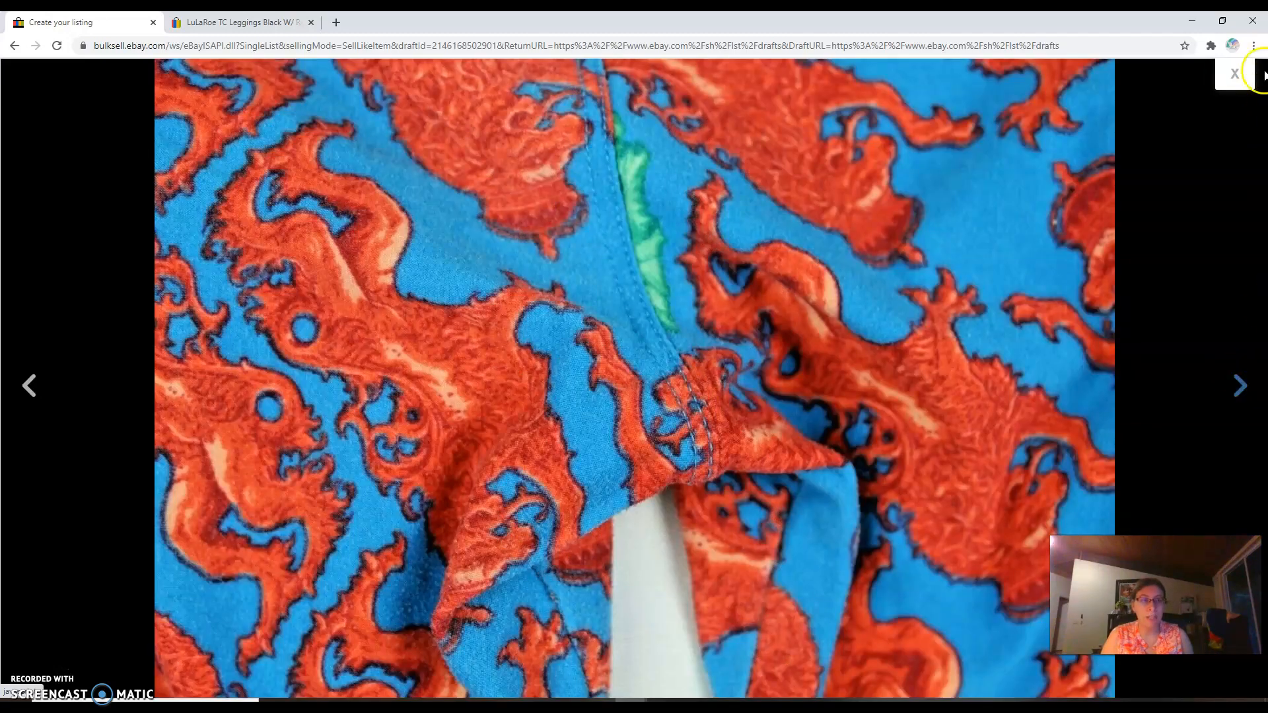
left_click(1244, 74)
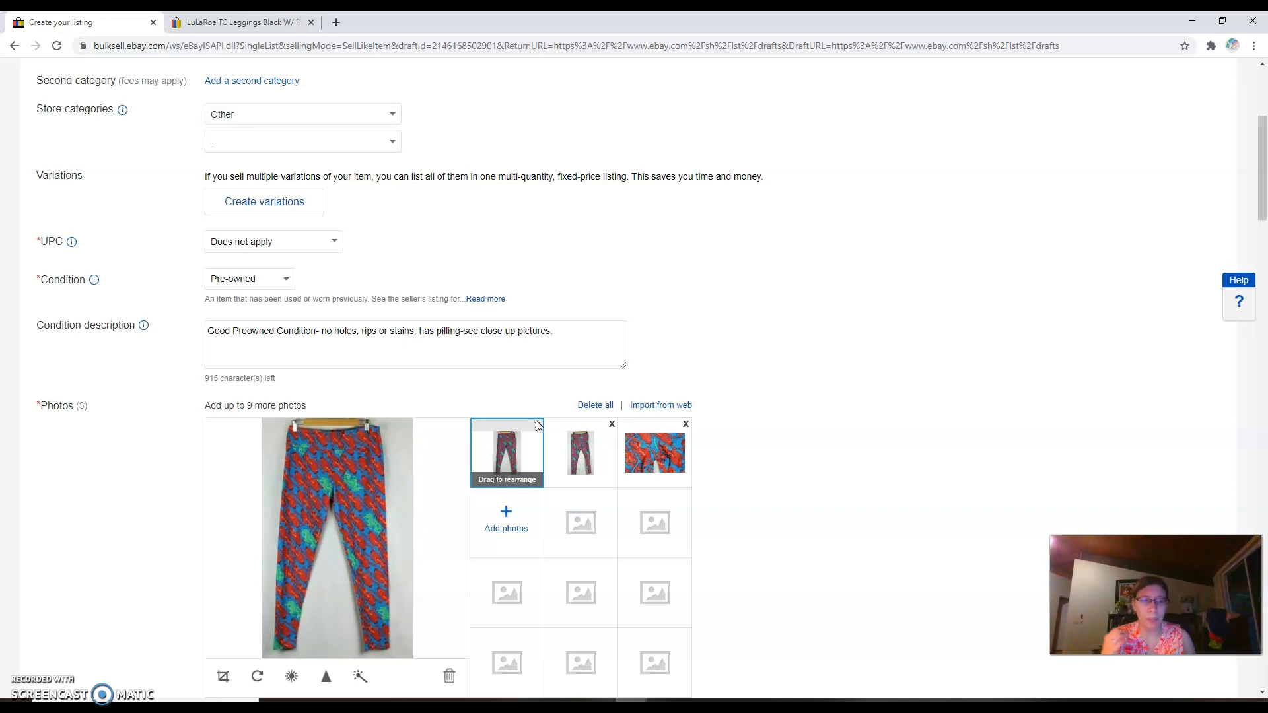
Add the photos lularoe (53) through lularoe (62) from the USB drive to the draft listing.
left_click(509, 430)
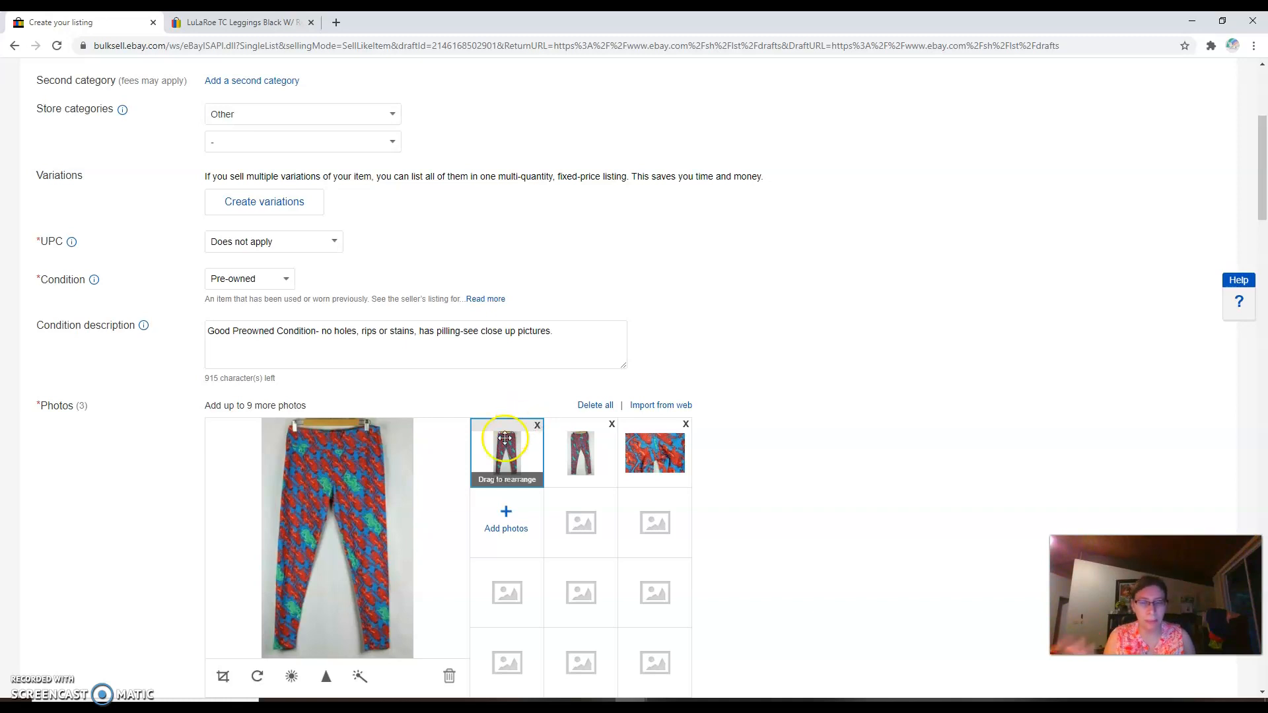
left_click(523, 528)
left_click(524, 523)
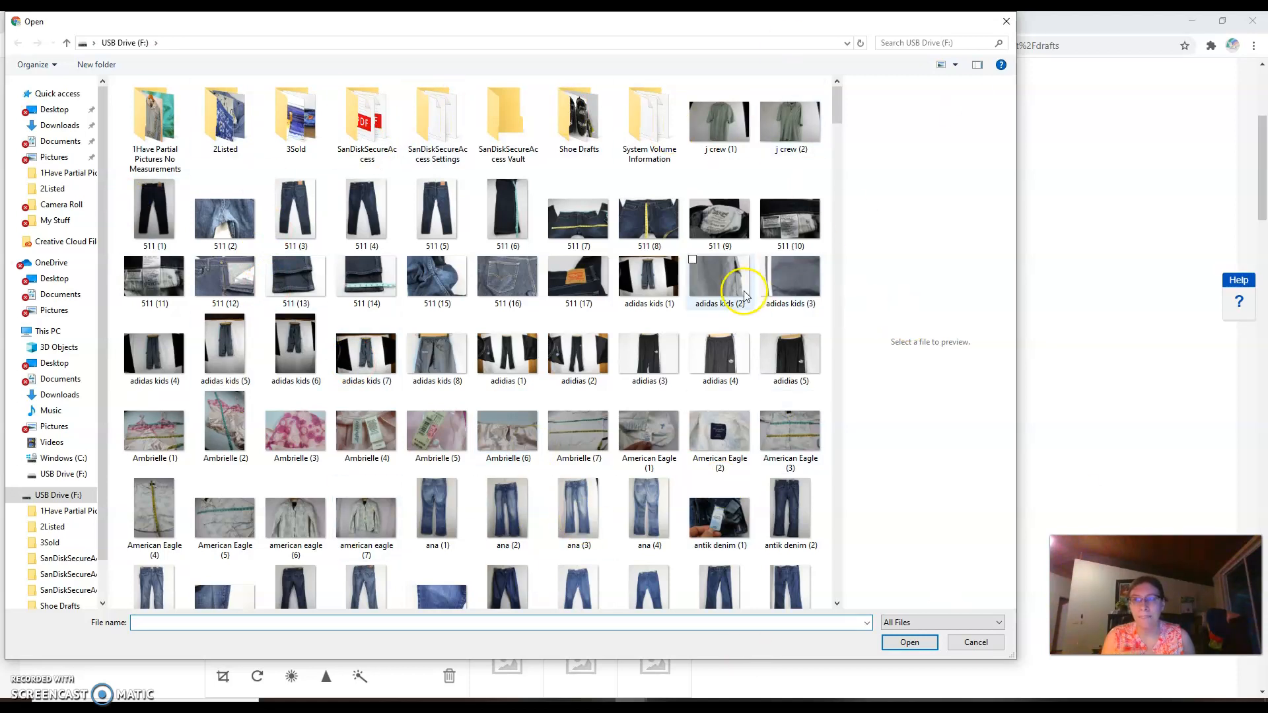
scroll(732, 287, "down", 5)
scroll(732, 291, "down", 15)
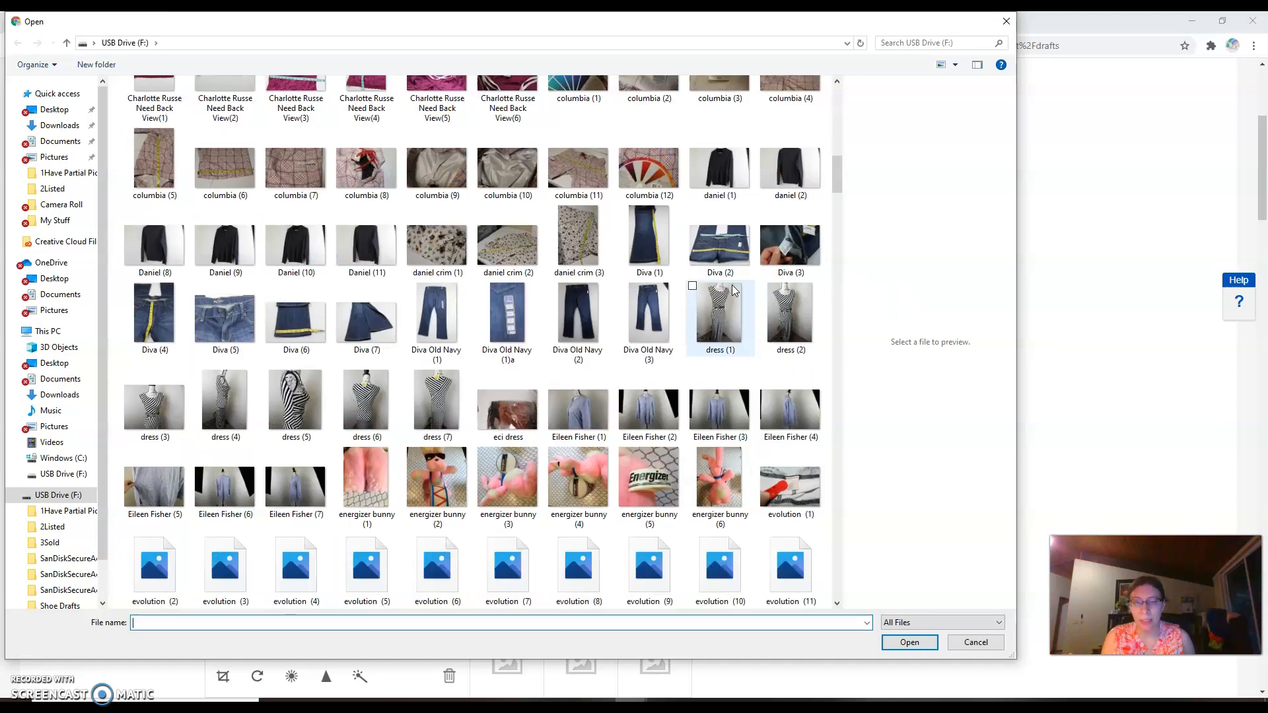
scroll(733, 289, "down", 5)
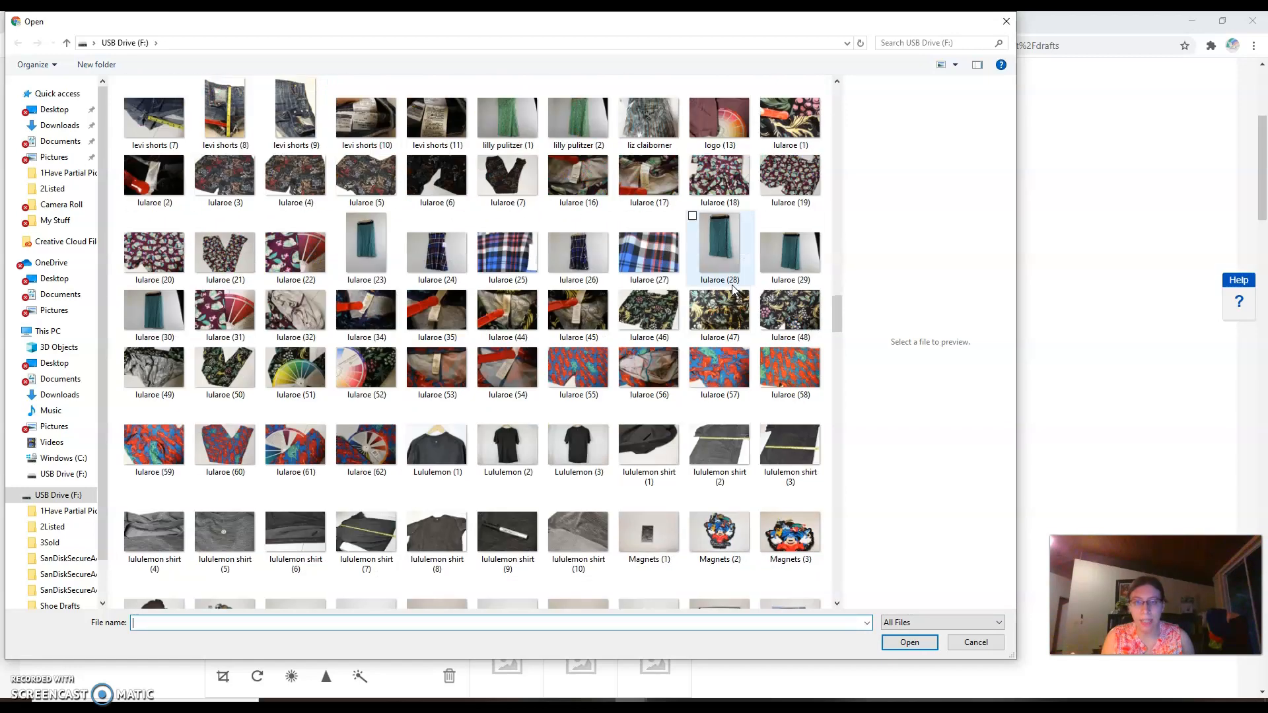
left_click(576, 298)
left_click(576, 370)
left_click(461, 383)
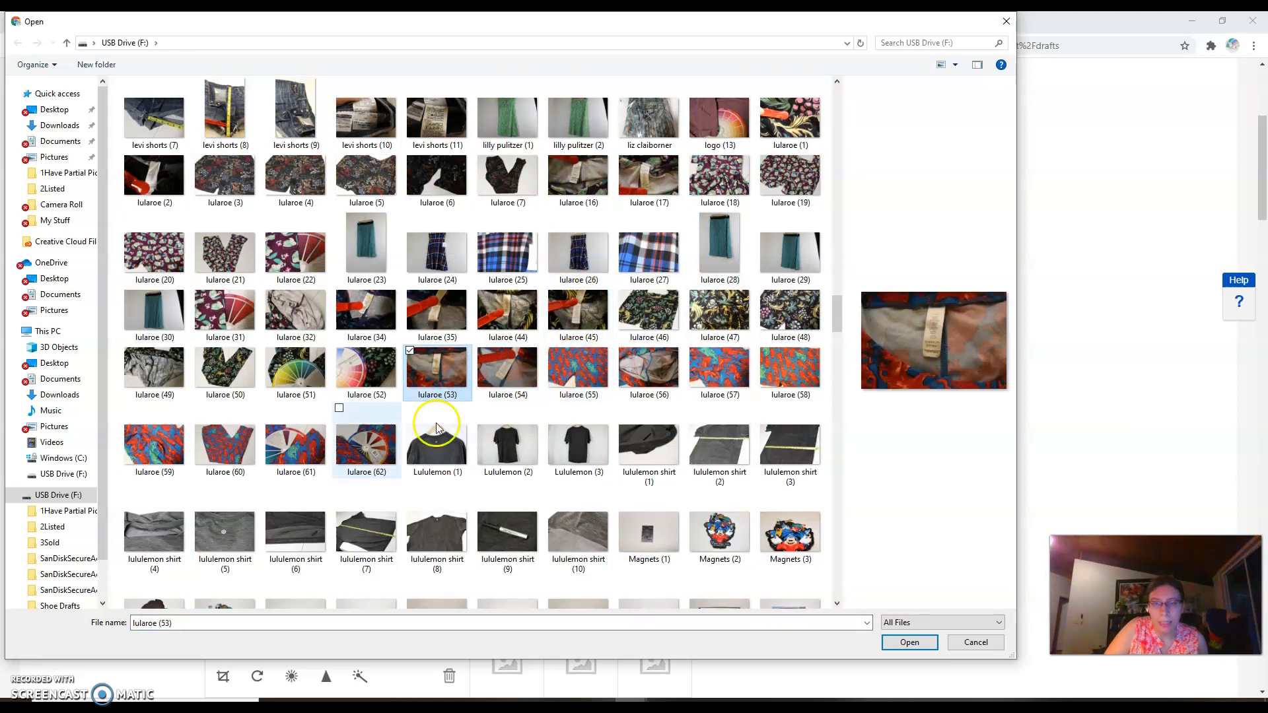
left_click(376, 466, "shift")
left_click(910, 644)
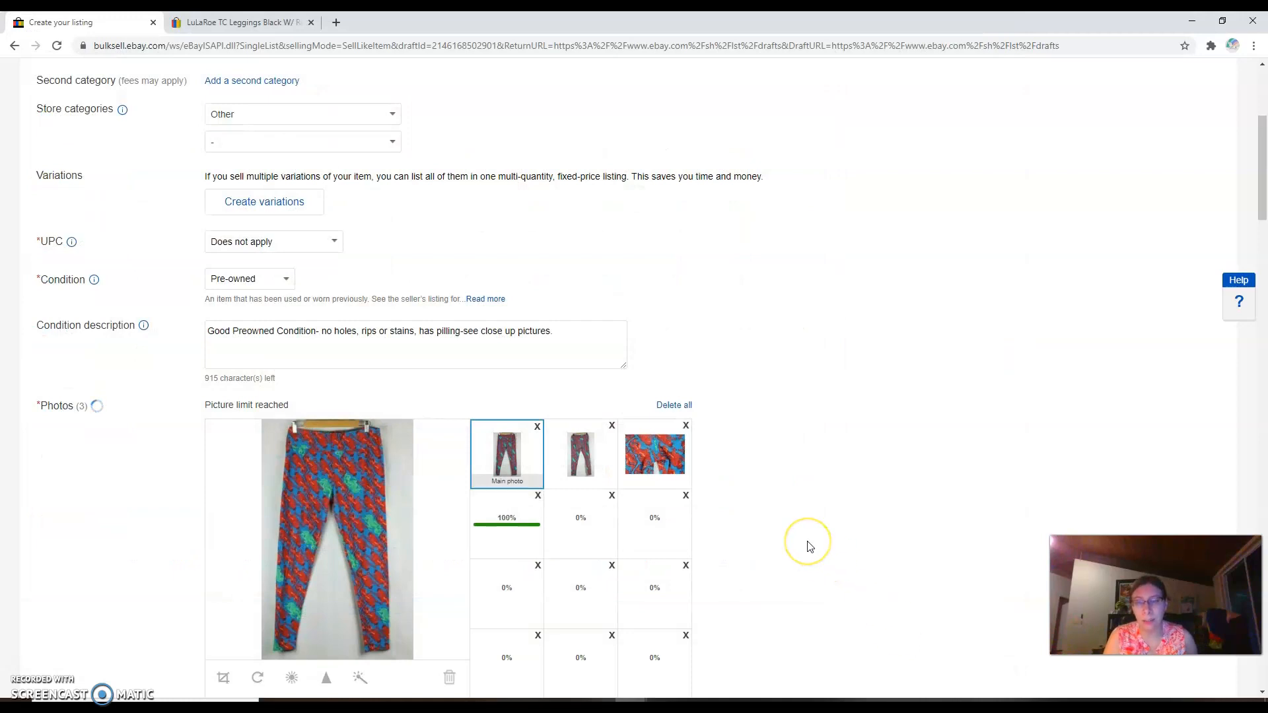
scroll(810, 547, "down", 2)
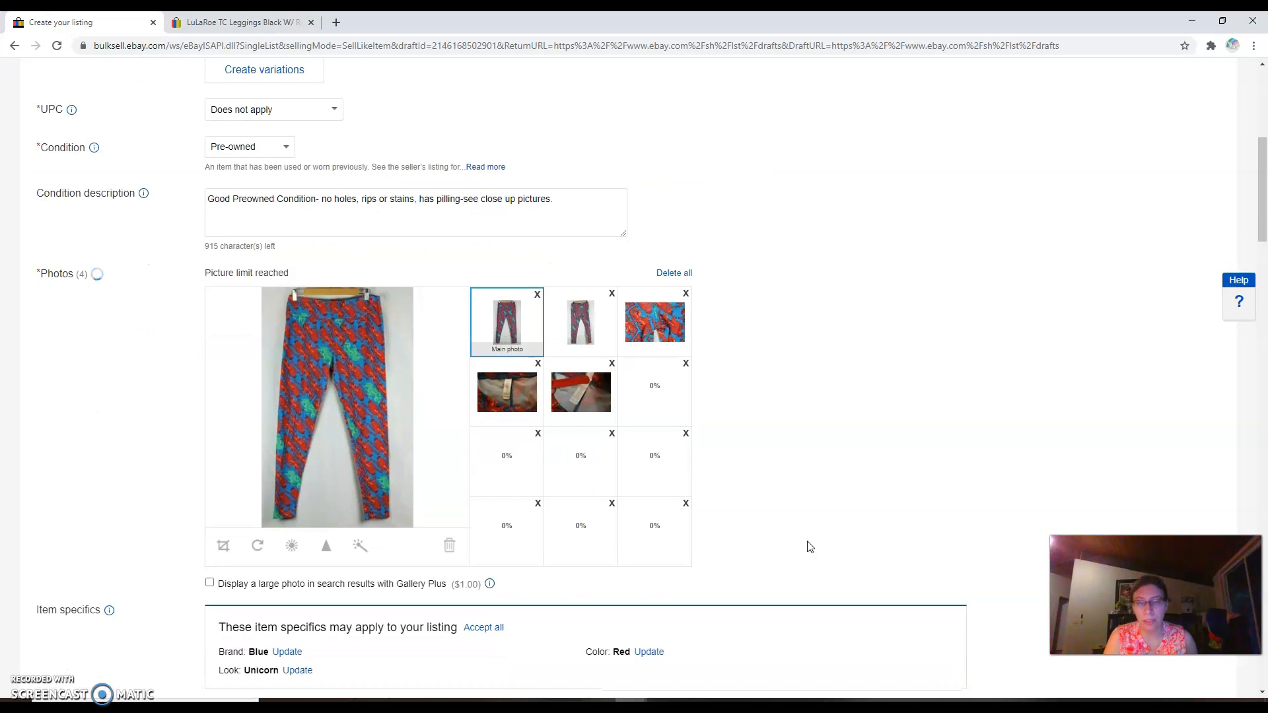
Apply the suggested Look value Unicorn to the draft's item specifics.
scroll(810, 547, "down", 1)
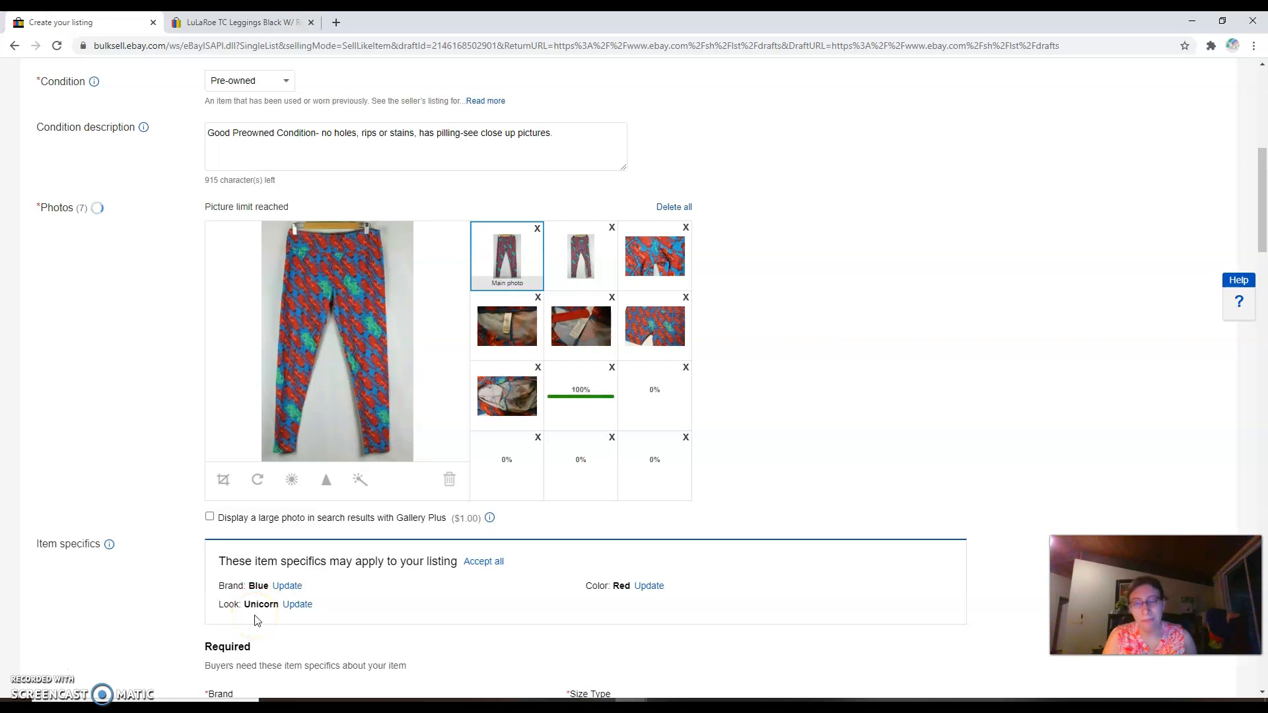
left_click(298, 604)
left_click(646, 591)
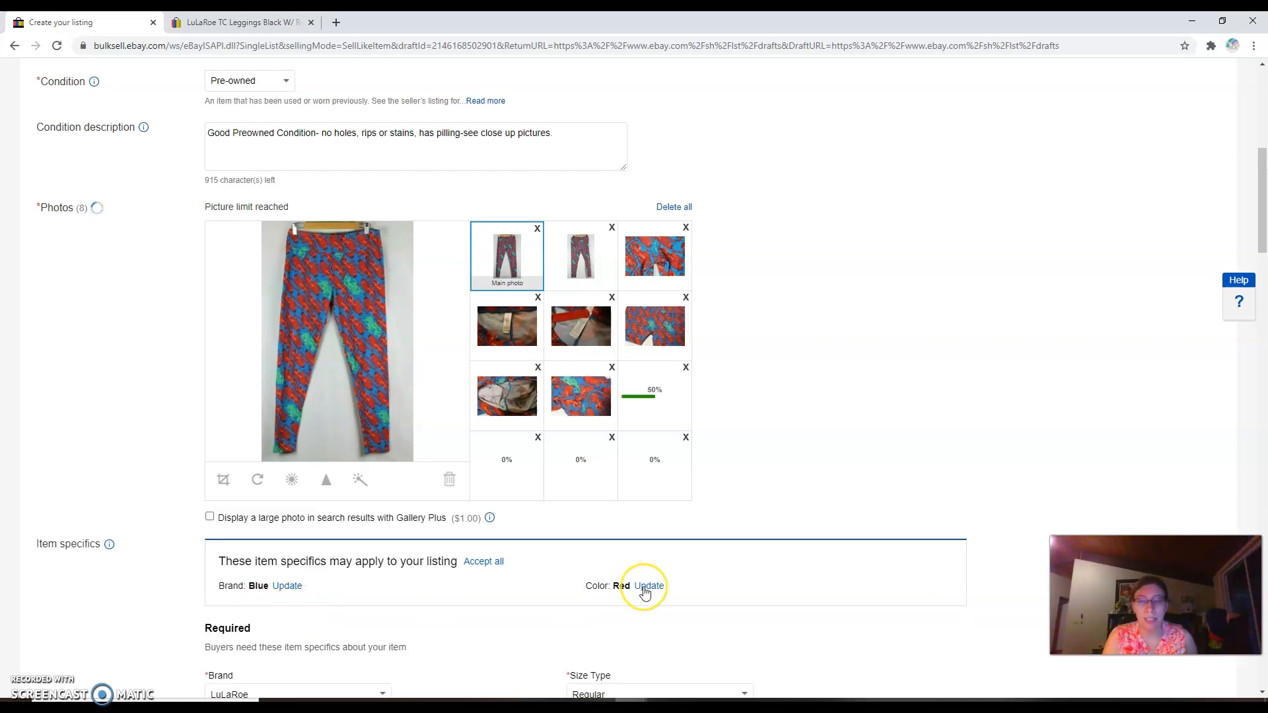
Dismiss the photo limit notice and set the Color item specific to Multicolor.
scroll(645, 592, "down", 3)
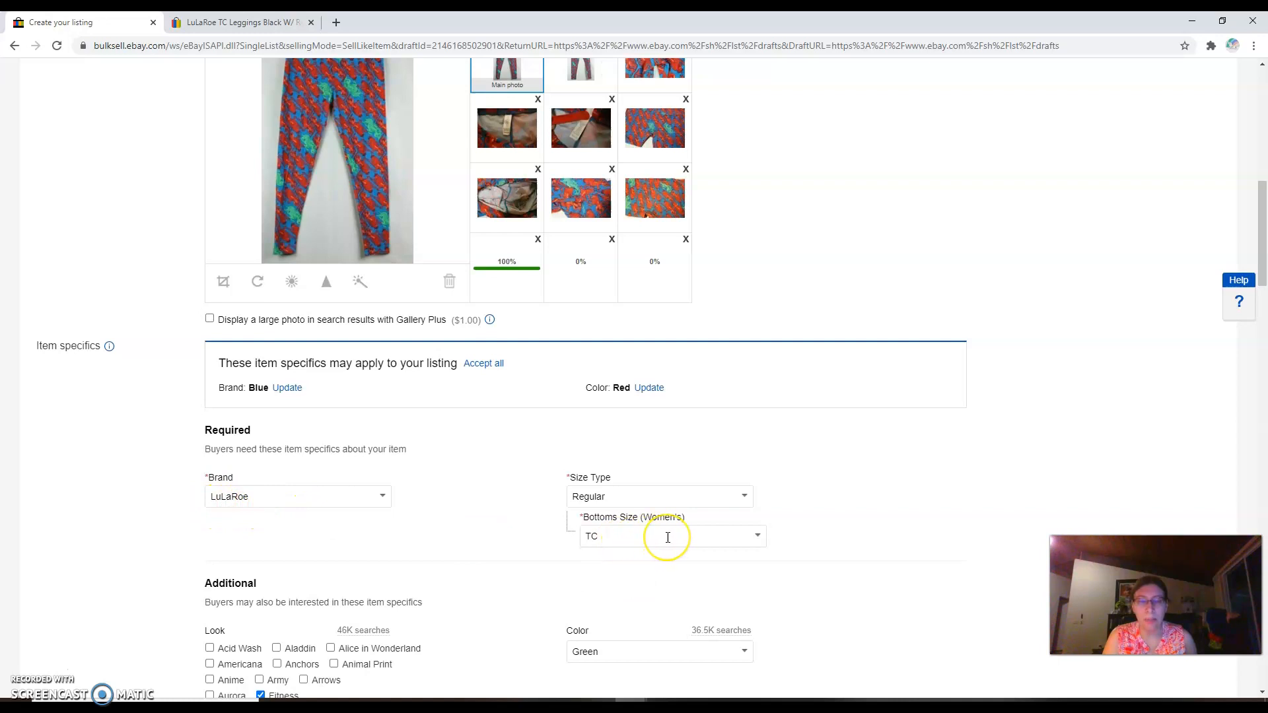
scroll(667, 537, "down", 2)
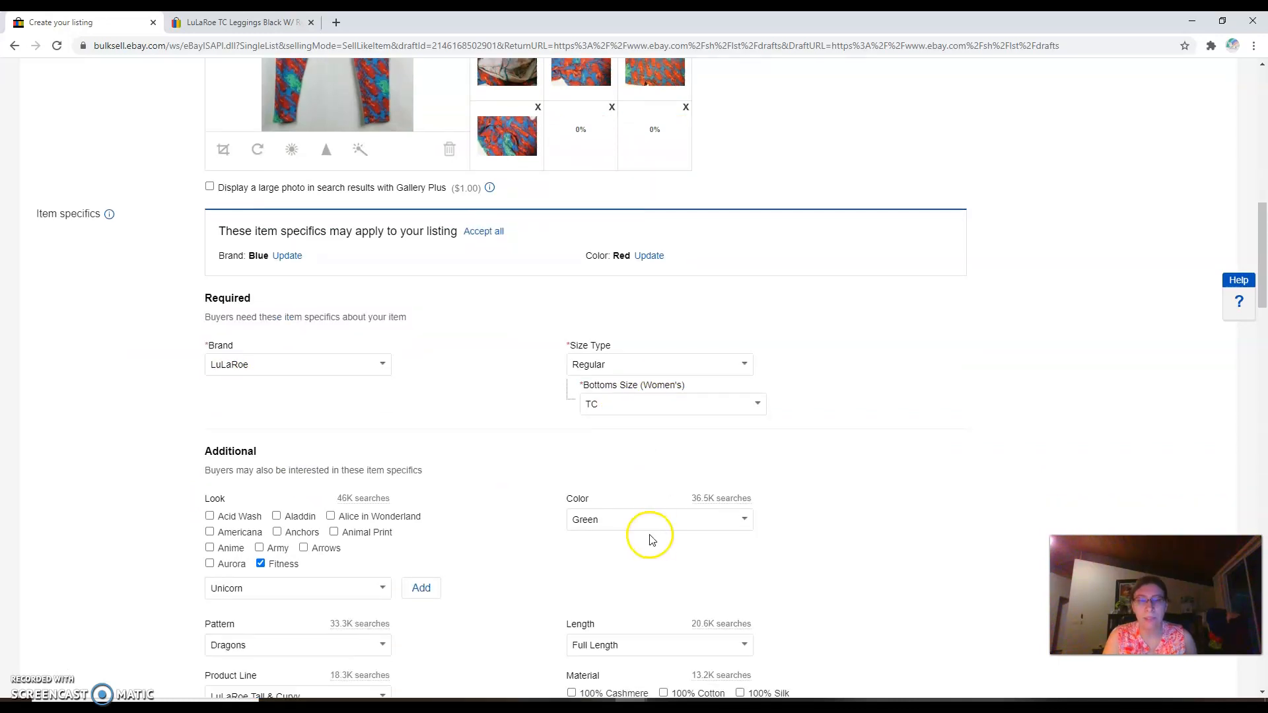
left_click(648, 520)
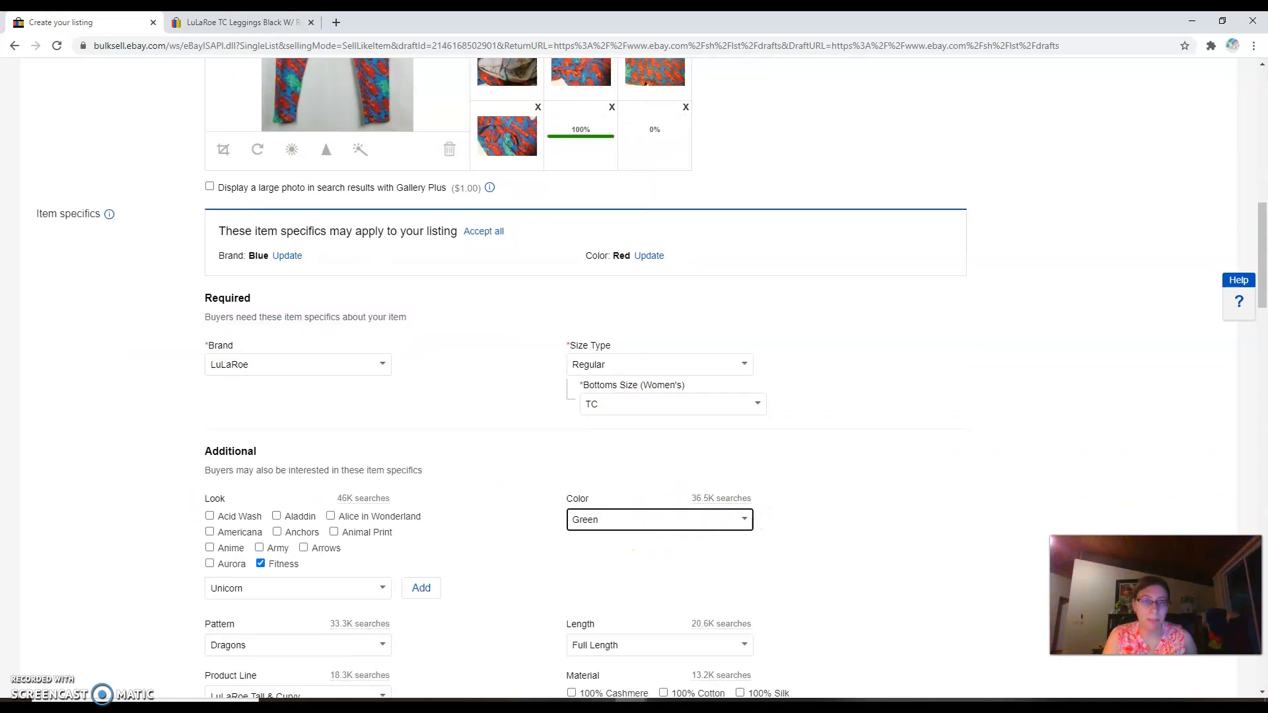
left_click(751, 520)
left_click_drag(751, 567, 747, 586)
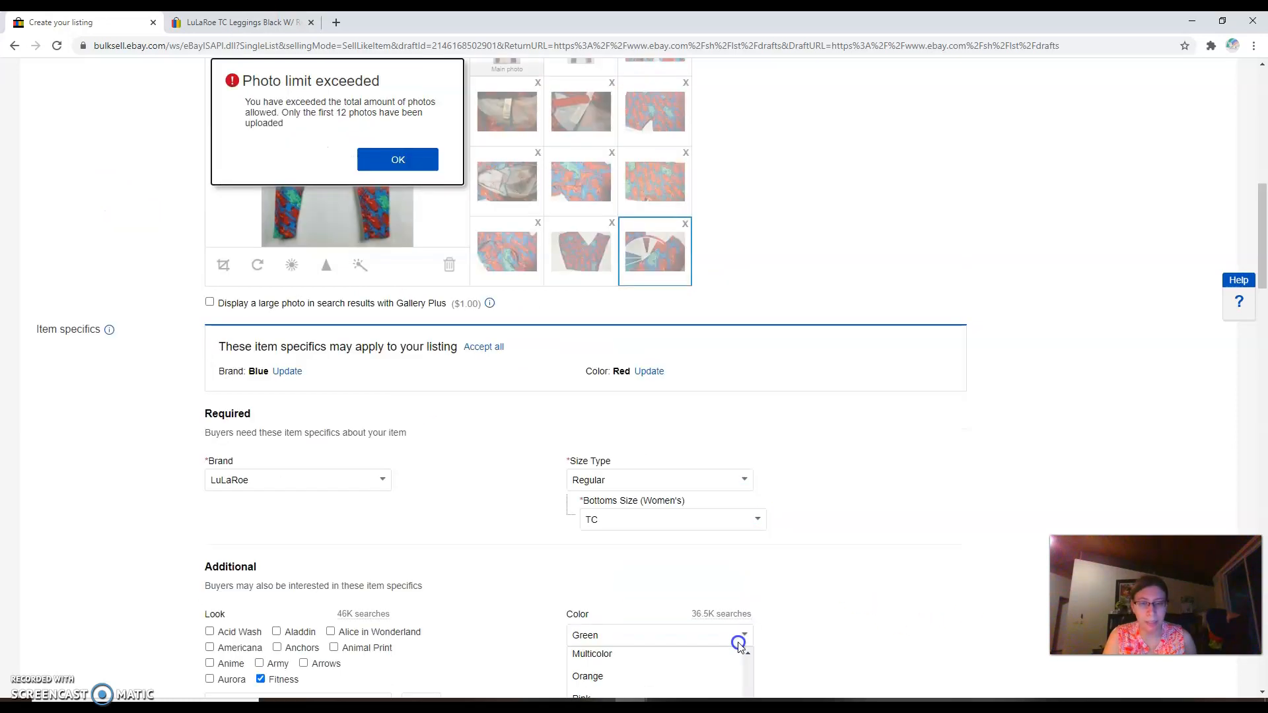
left_click(389, 169)
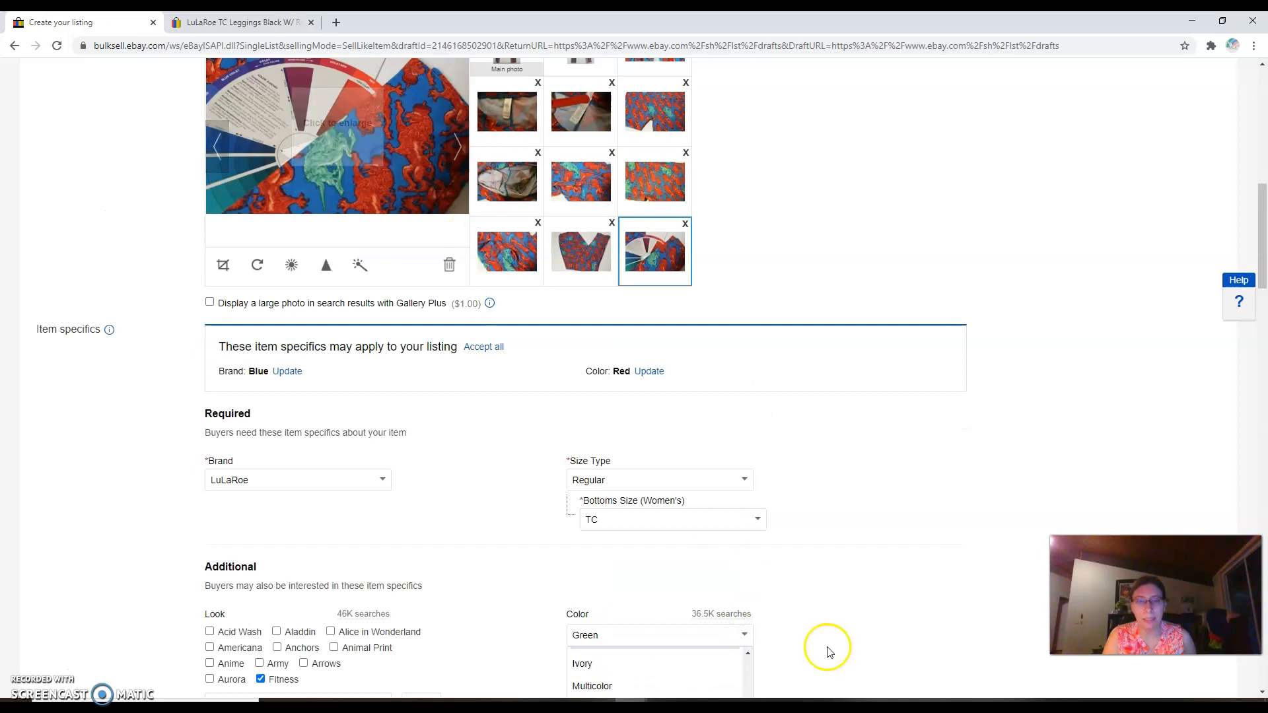
scroll(759, 603, "down", 2)
scroll(747, 588, "up", 2)
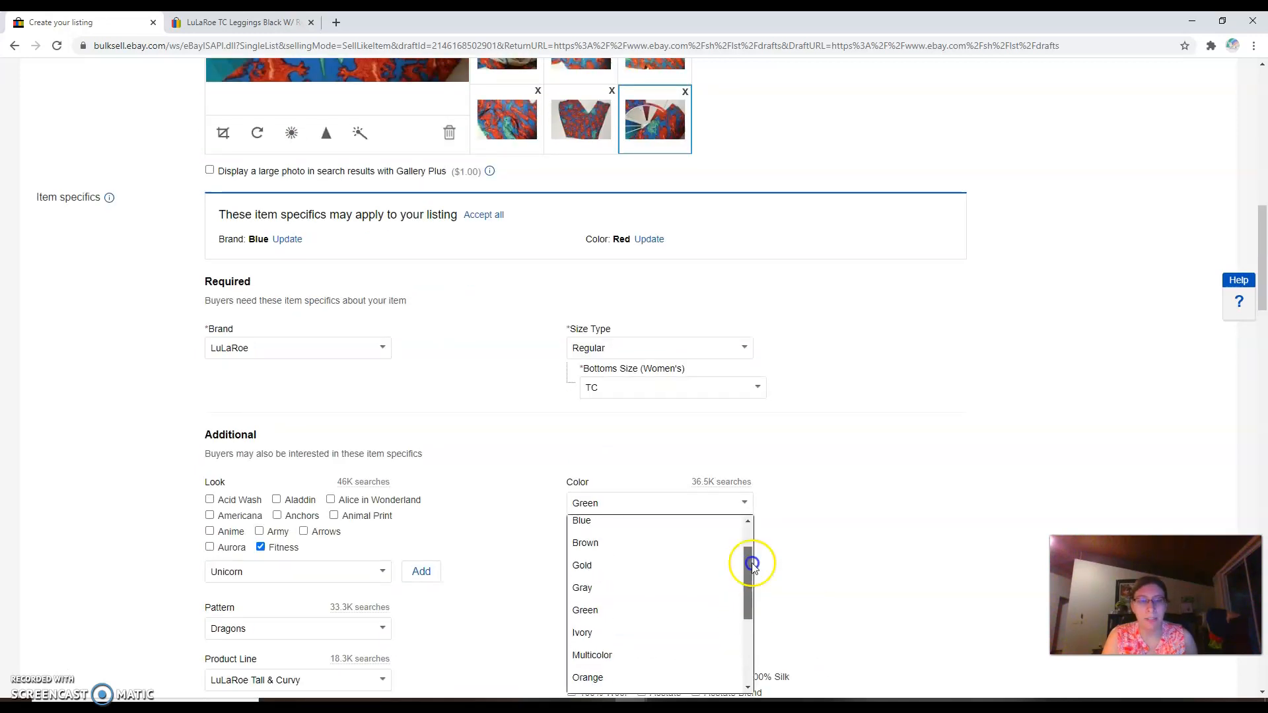
left_click_drag(751, 581, 751, 608)
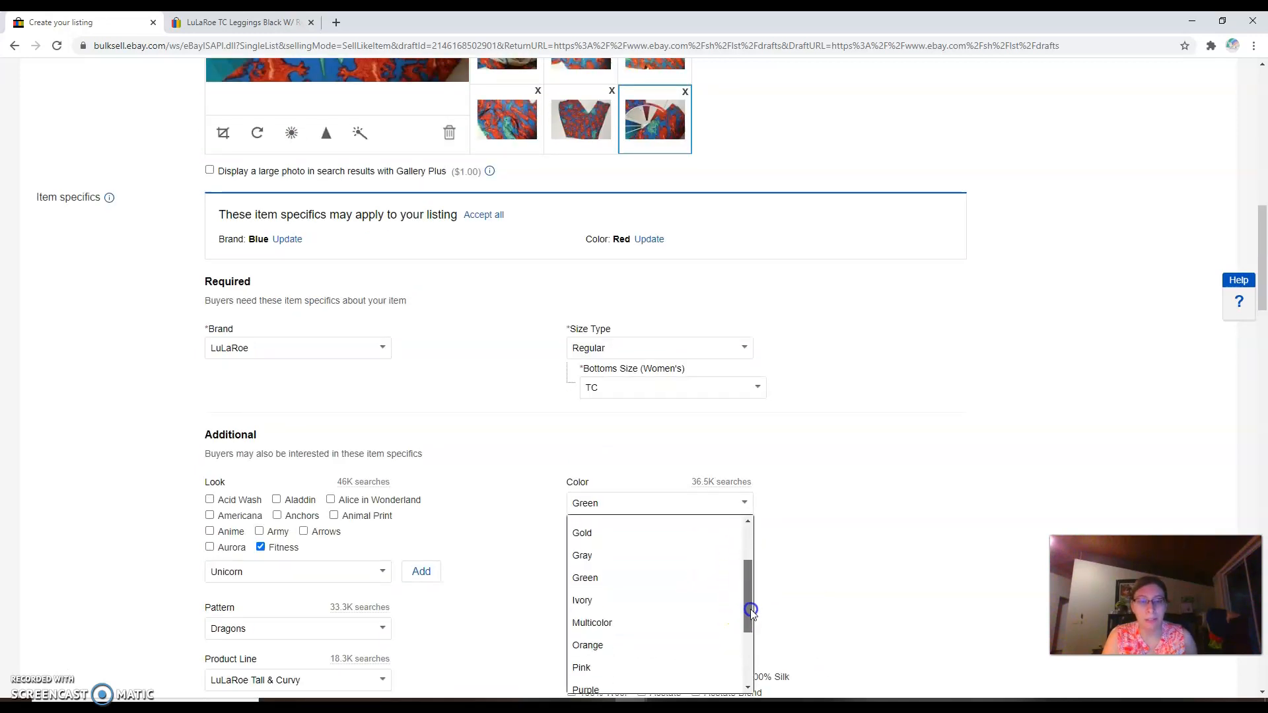
left_click(691, 629)
Test auto-enhance on the LuLaRoe waistband tag photo, but save the photo with brightness 27 and contrast 18 instead.
scroll(849, 485, "up", 6)
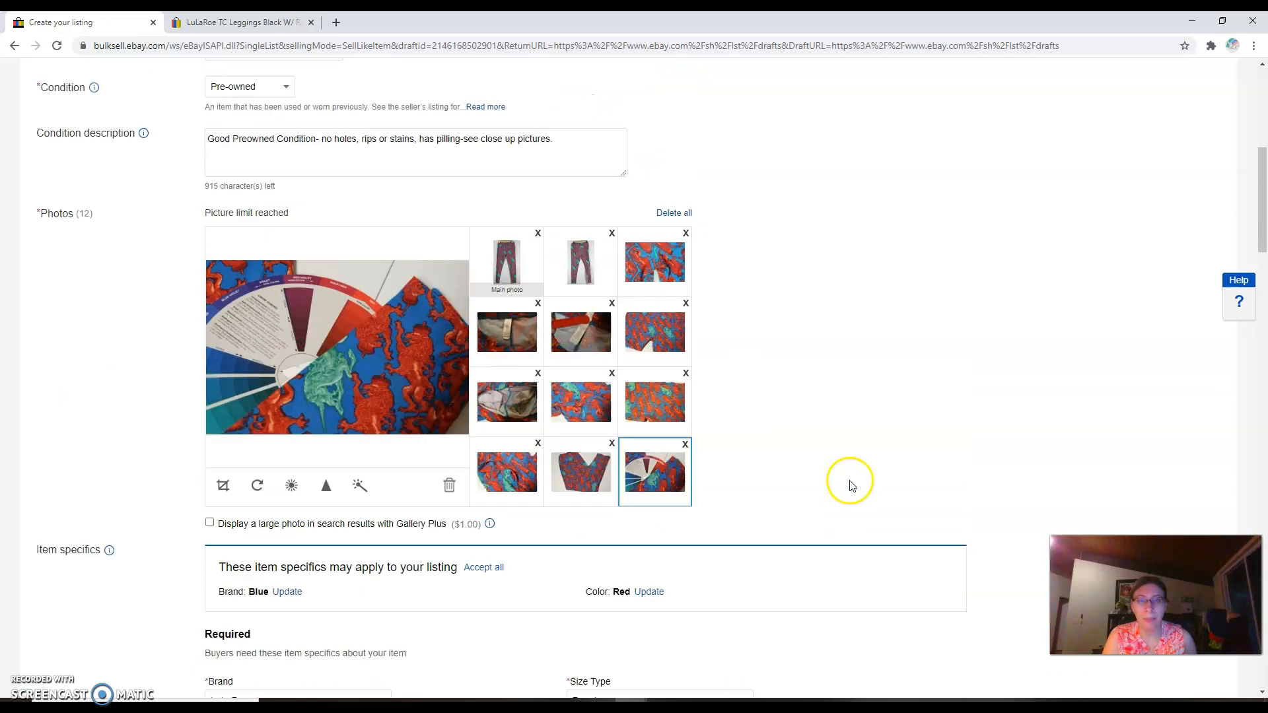
left_click_drag(596, 401, 522, 385)
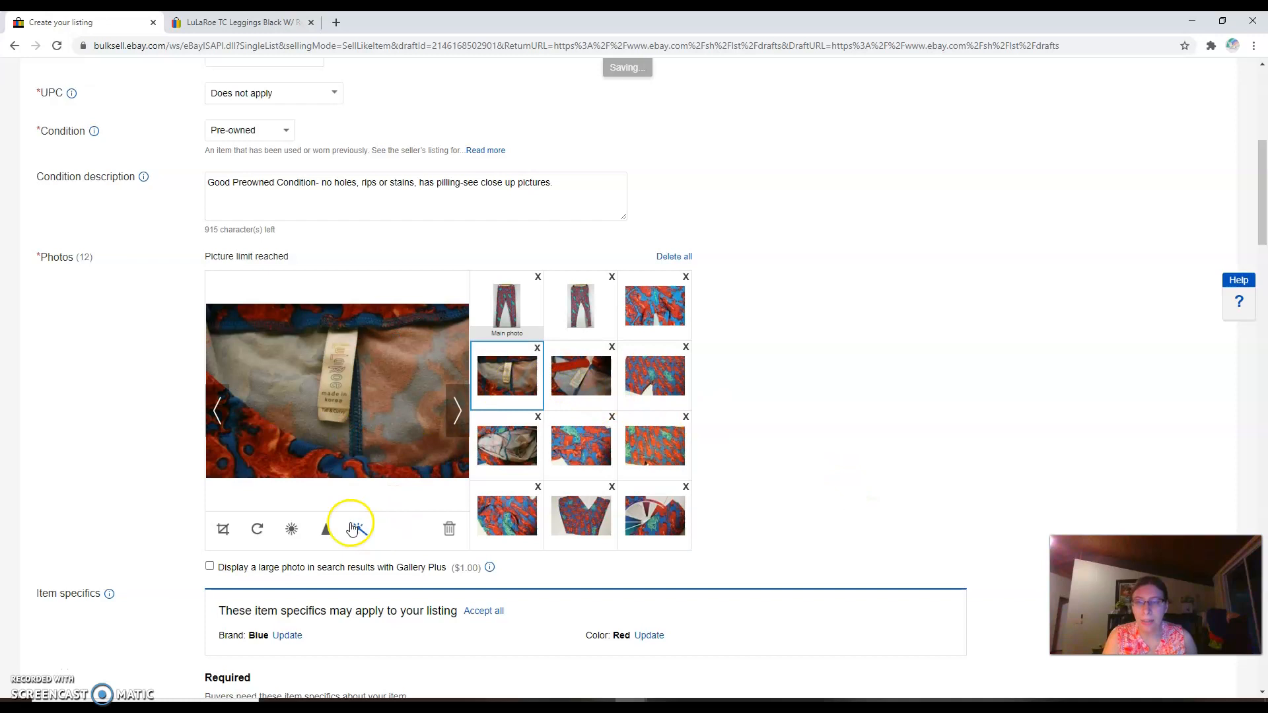
left_click(360, 530)
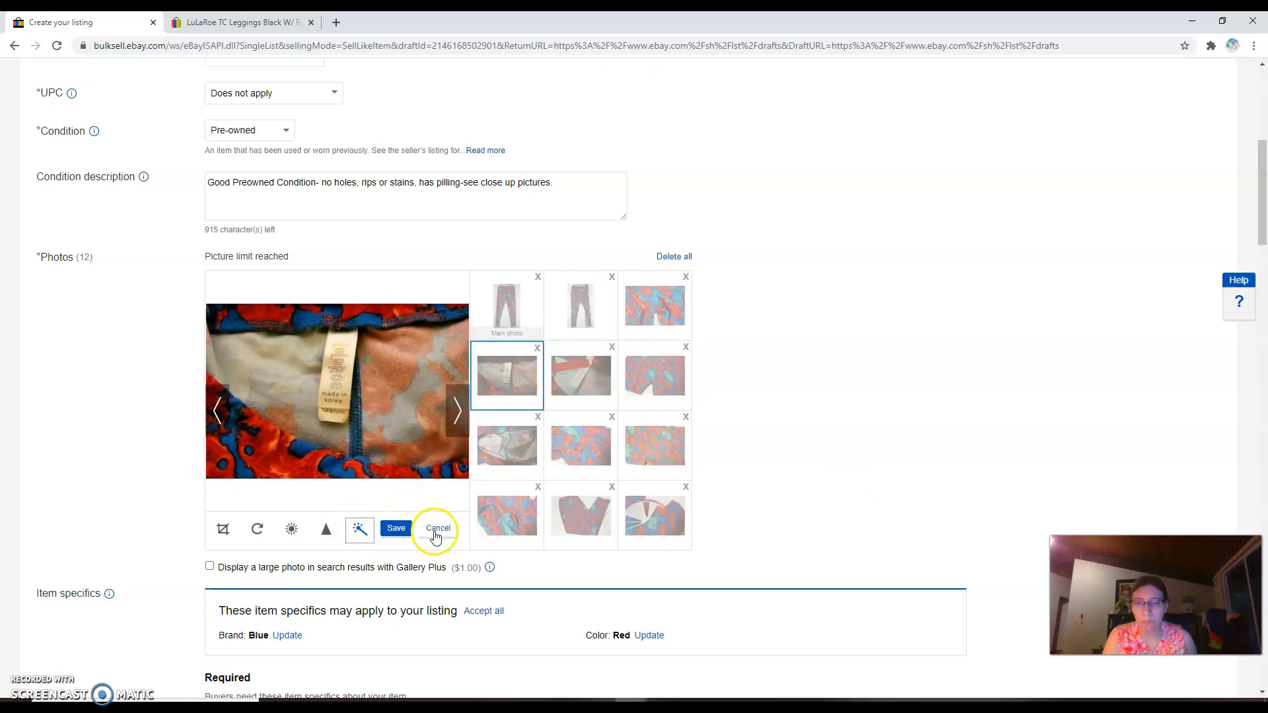
left_click(436, 529)
left_click(364, 537)
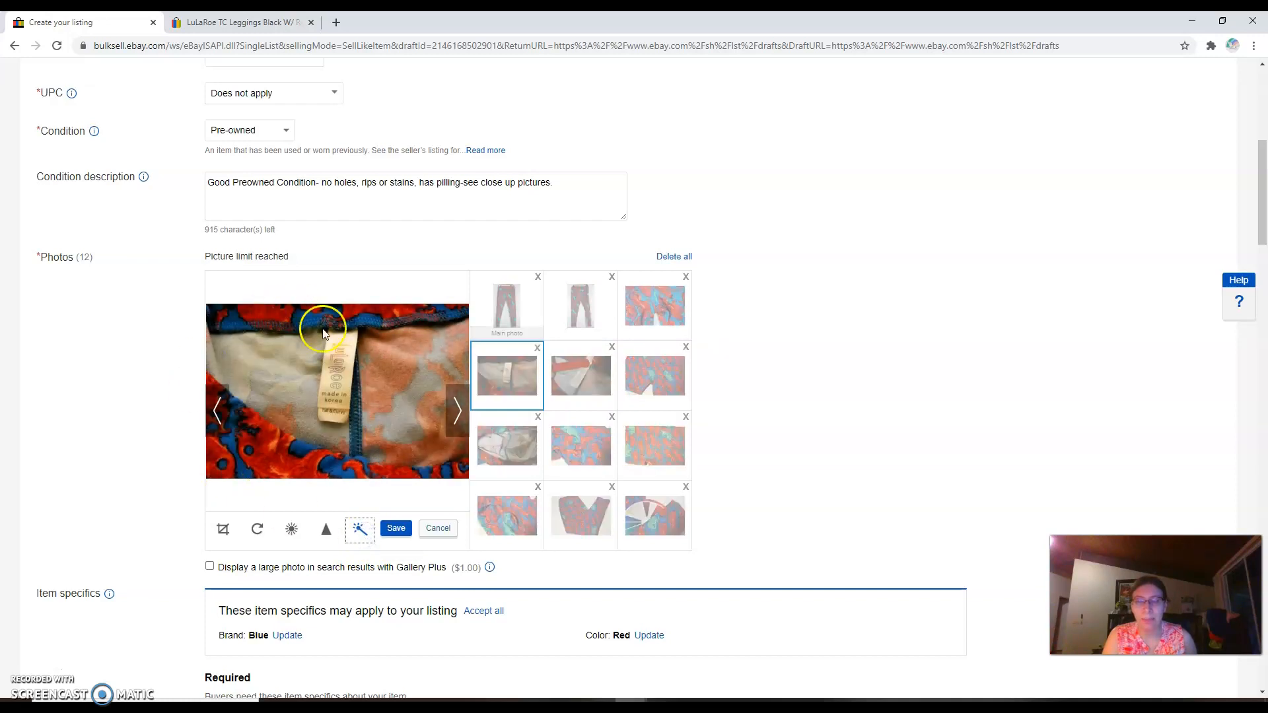
left_click(436, 528)
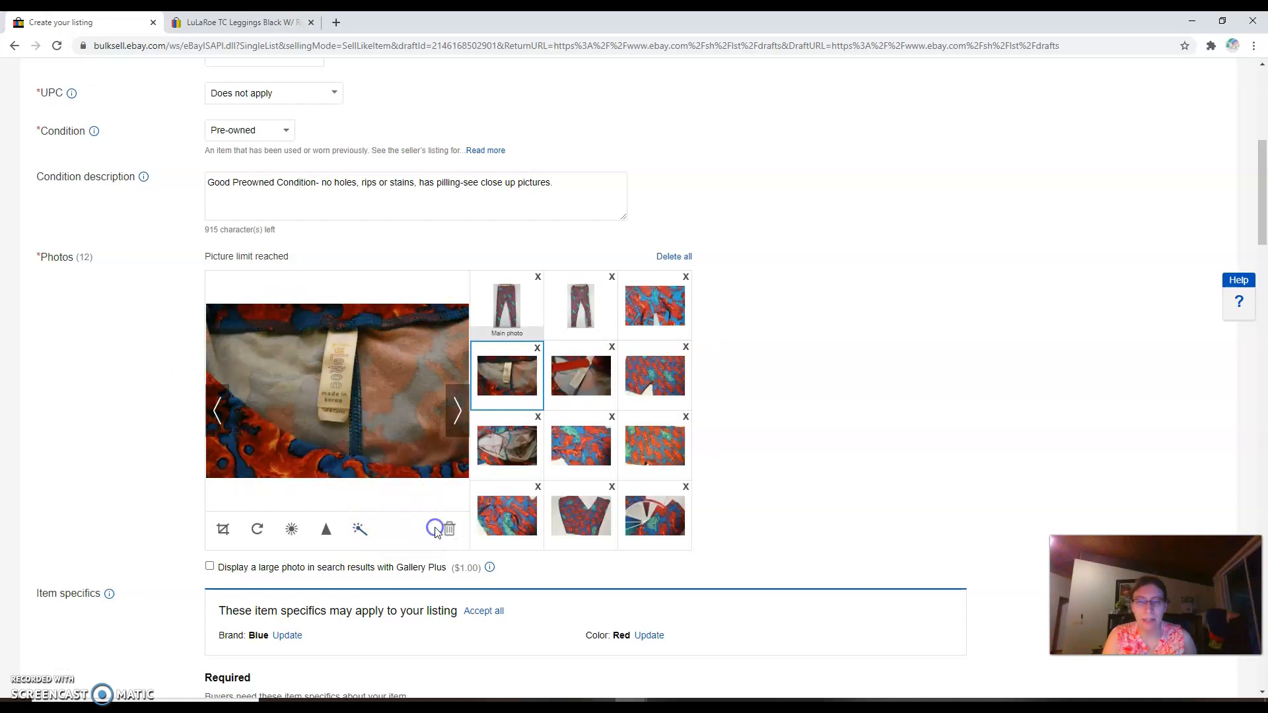
left_click(295, 536)
mouse_move(336, 489)
left_mouse_down()
mouse_move(353, 488)
mouse_move(345, 505)
left_mouse_up()
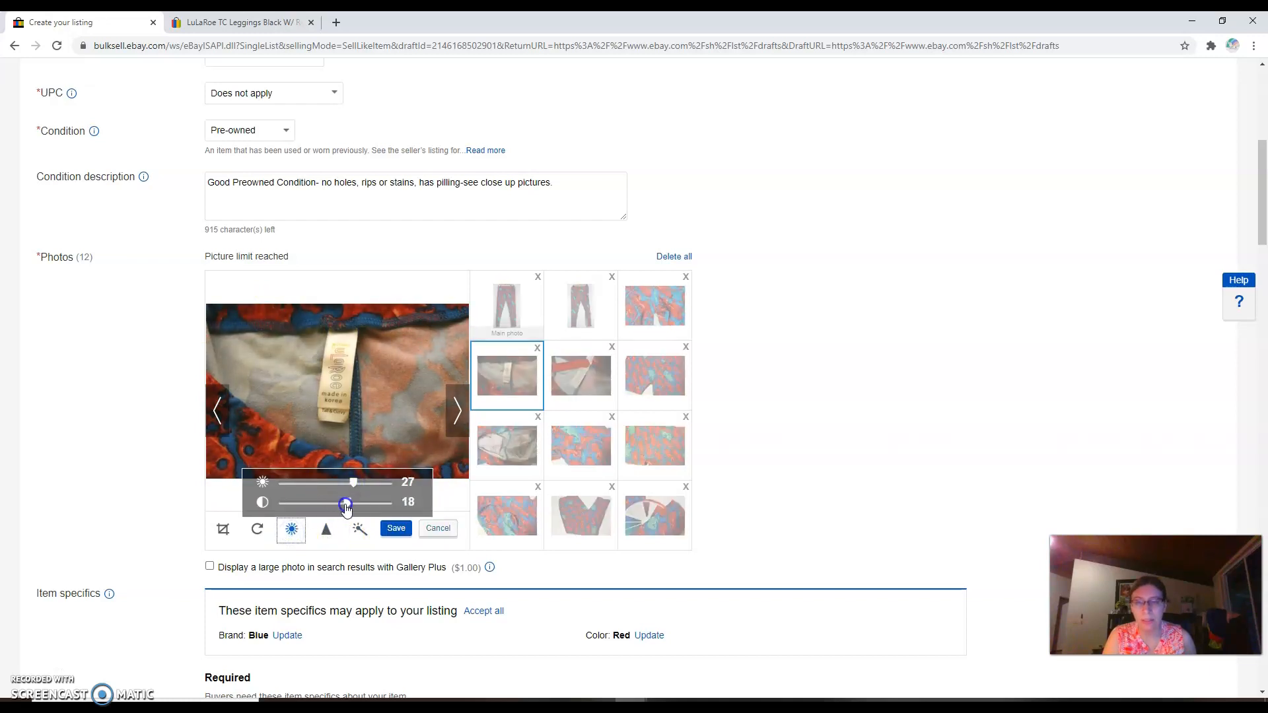
left_click(390, 533)
left_click(396, 529)
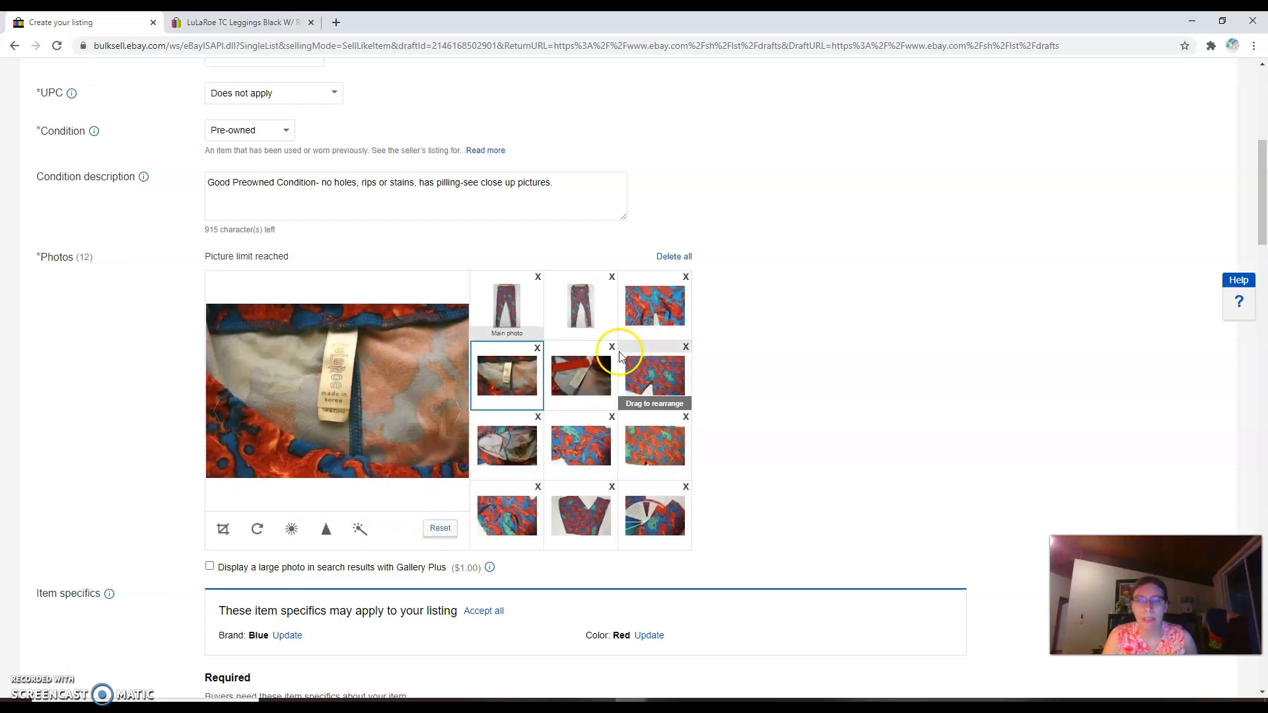
Auto-enhance the care tag photo, crop it closely around the tag's text, and save both edits.
left_click(601, 376)
left_click(360, 532)
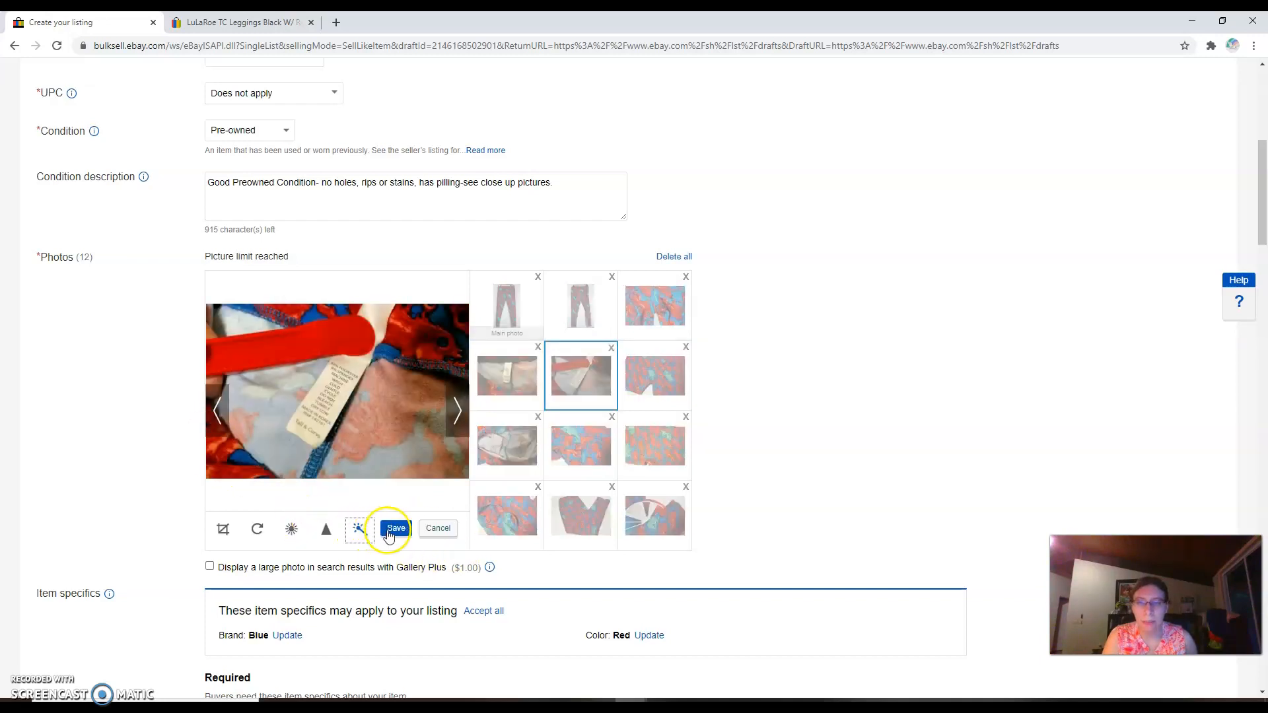
left_click(397, 530)
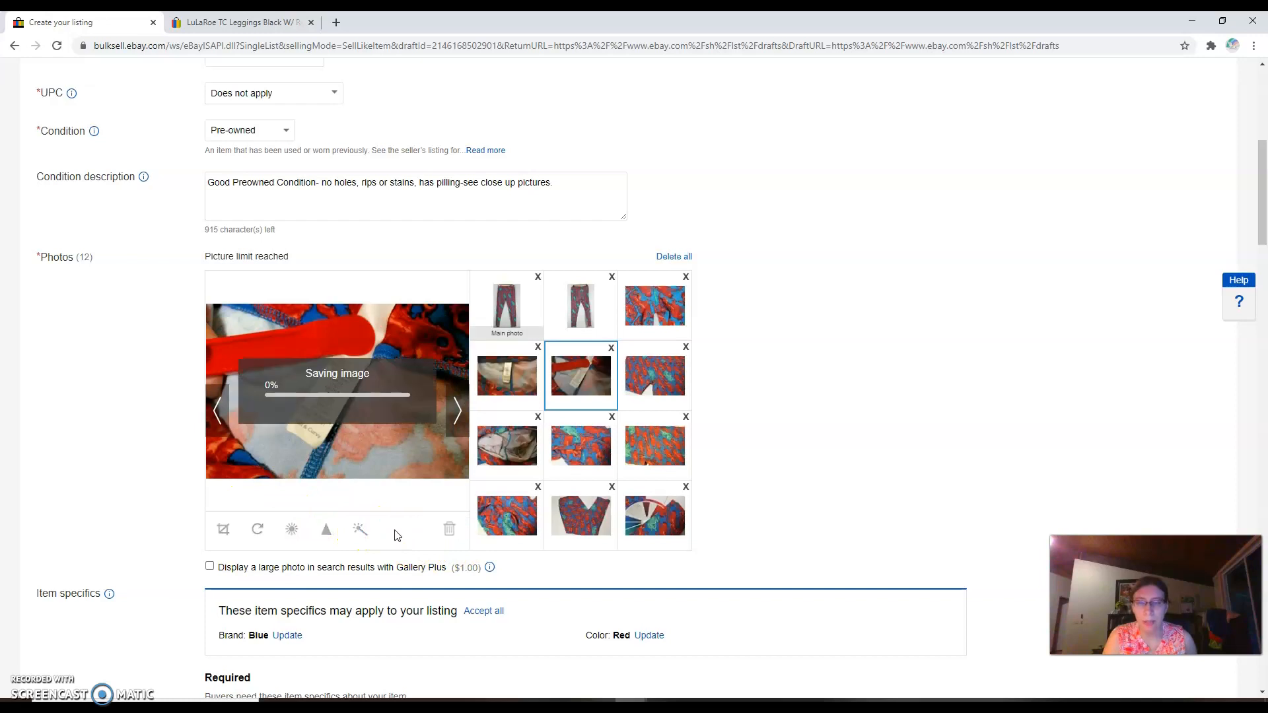
left_click(223, 531)
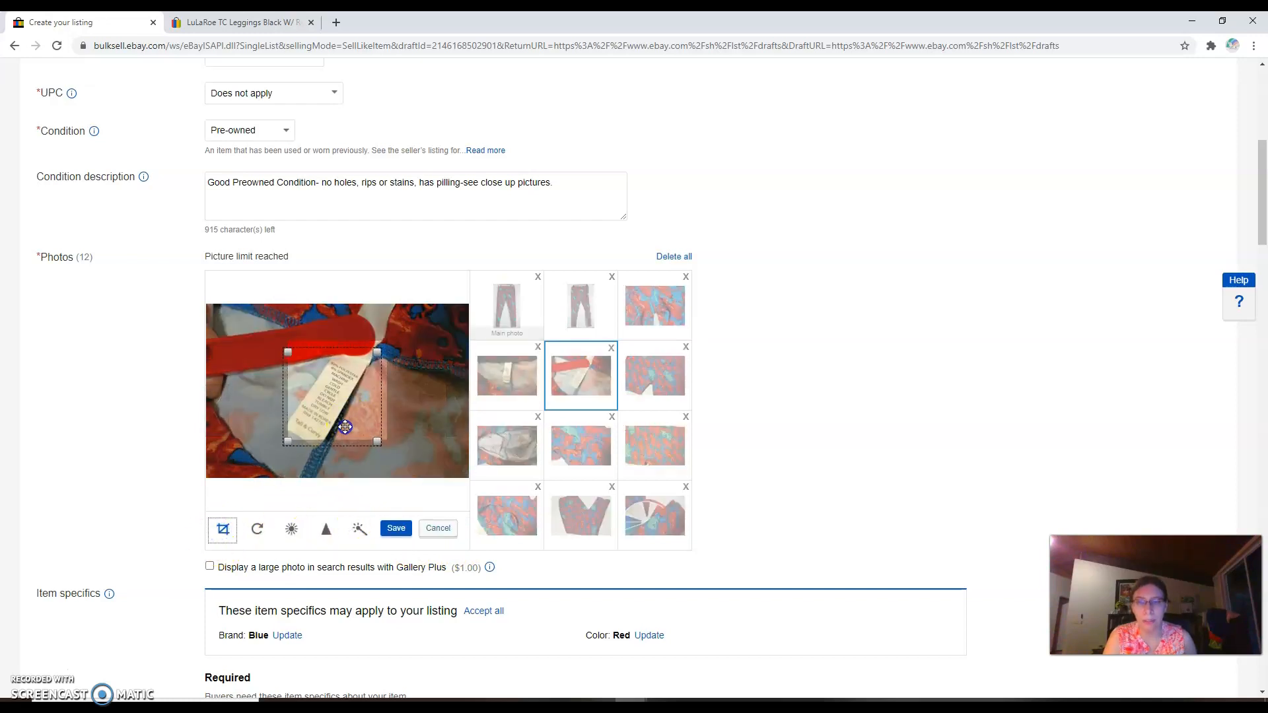
left_click(397, 528)
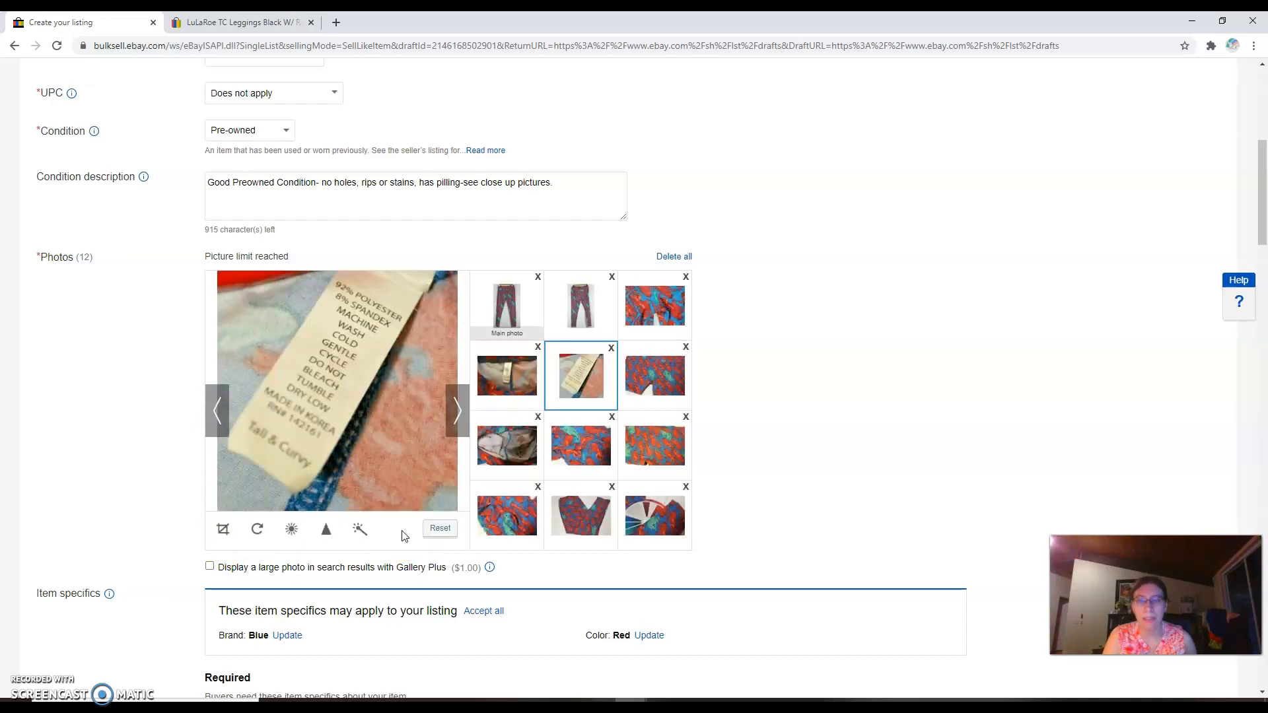
Compare the sixth and ninth photos of the fabric print and delete the ninth one from the listing.
left_click(666, 405)
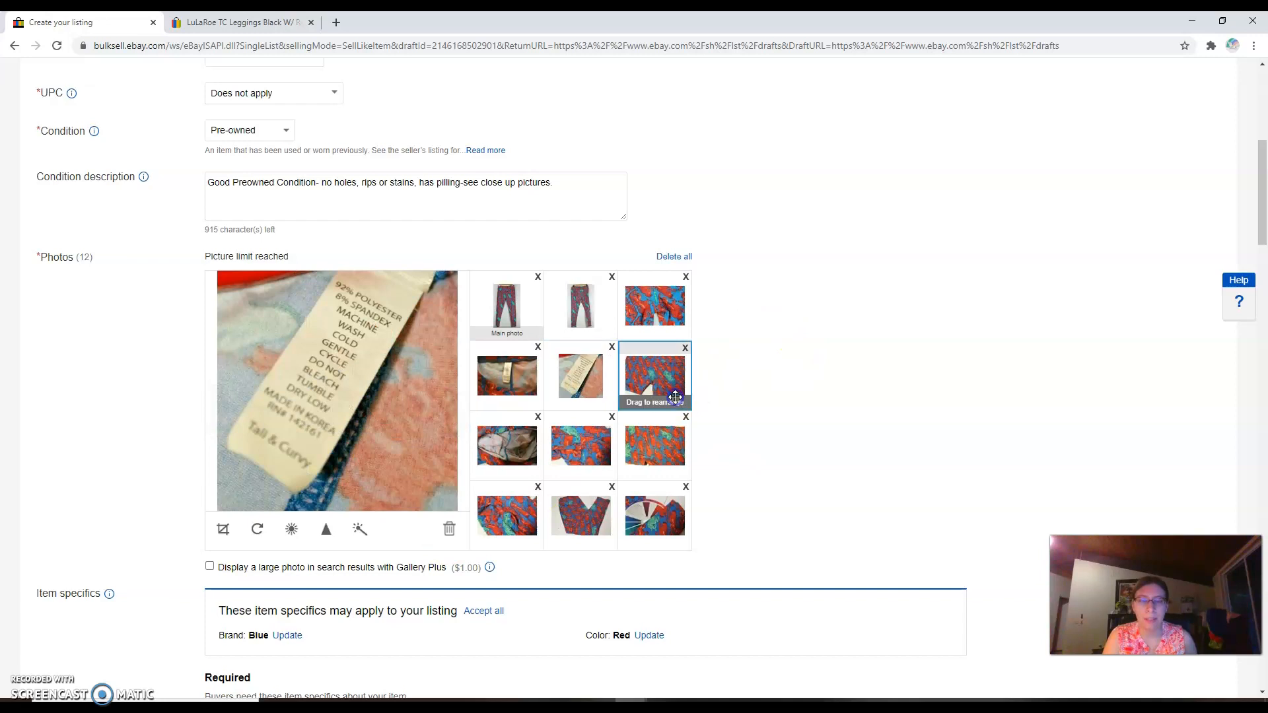
left_click(656, 462)
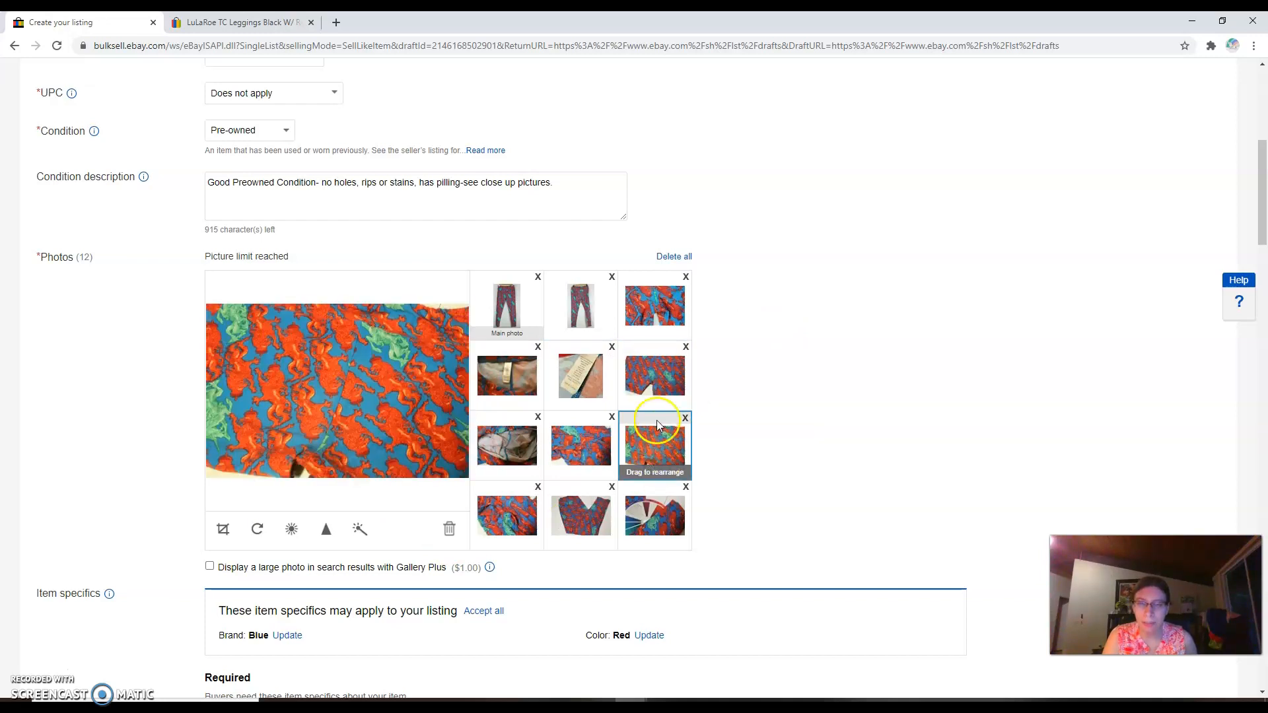
left_click(653, 382)
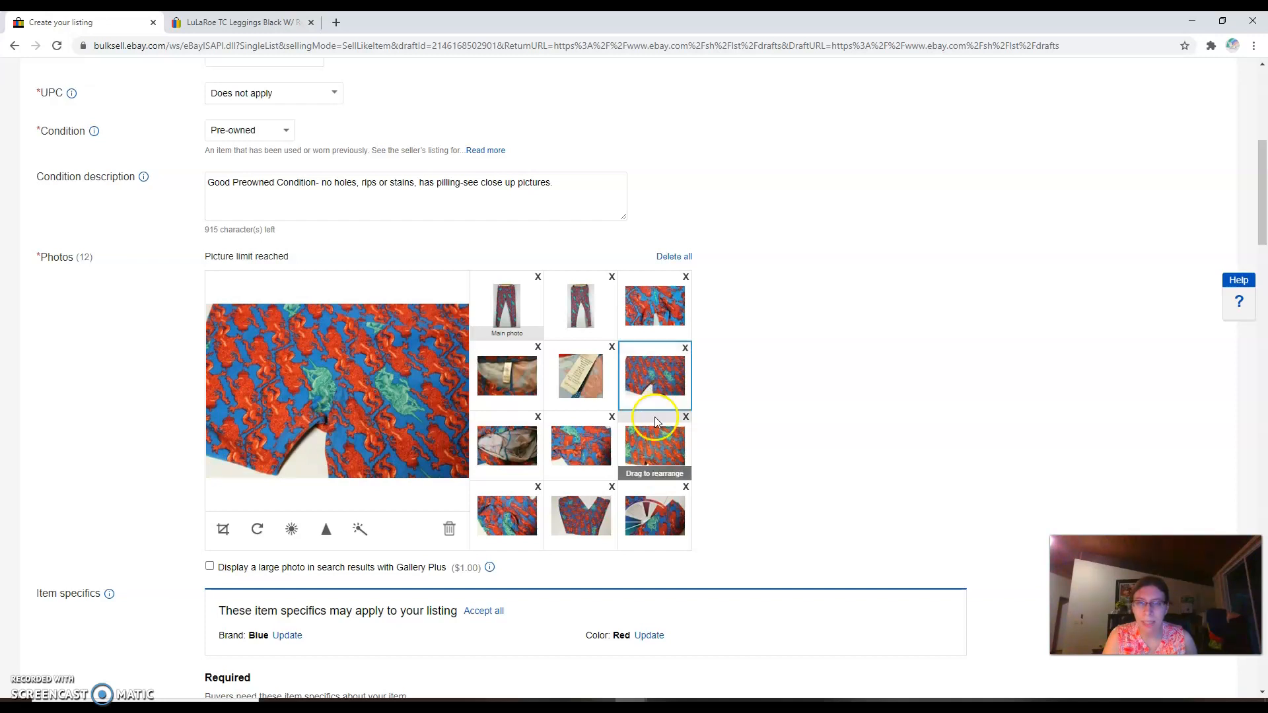
left_click(650, 451)
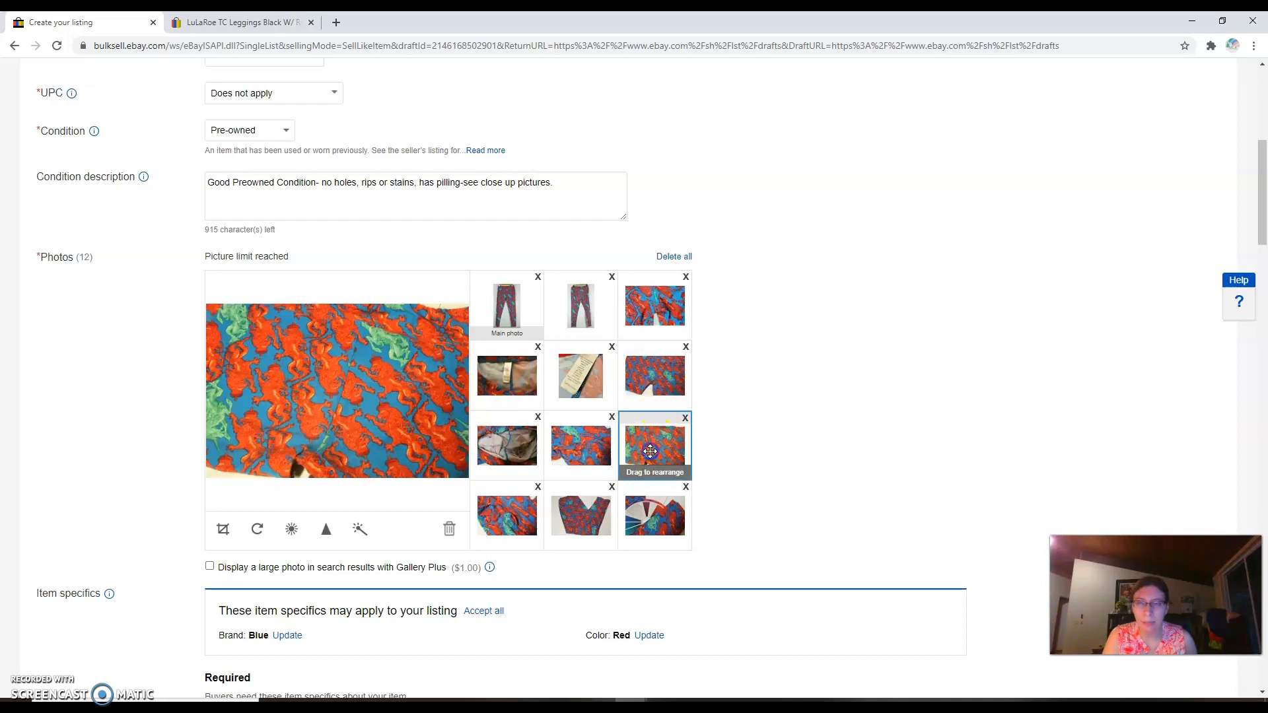
left_click(685, 417)
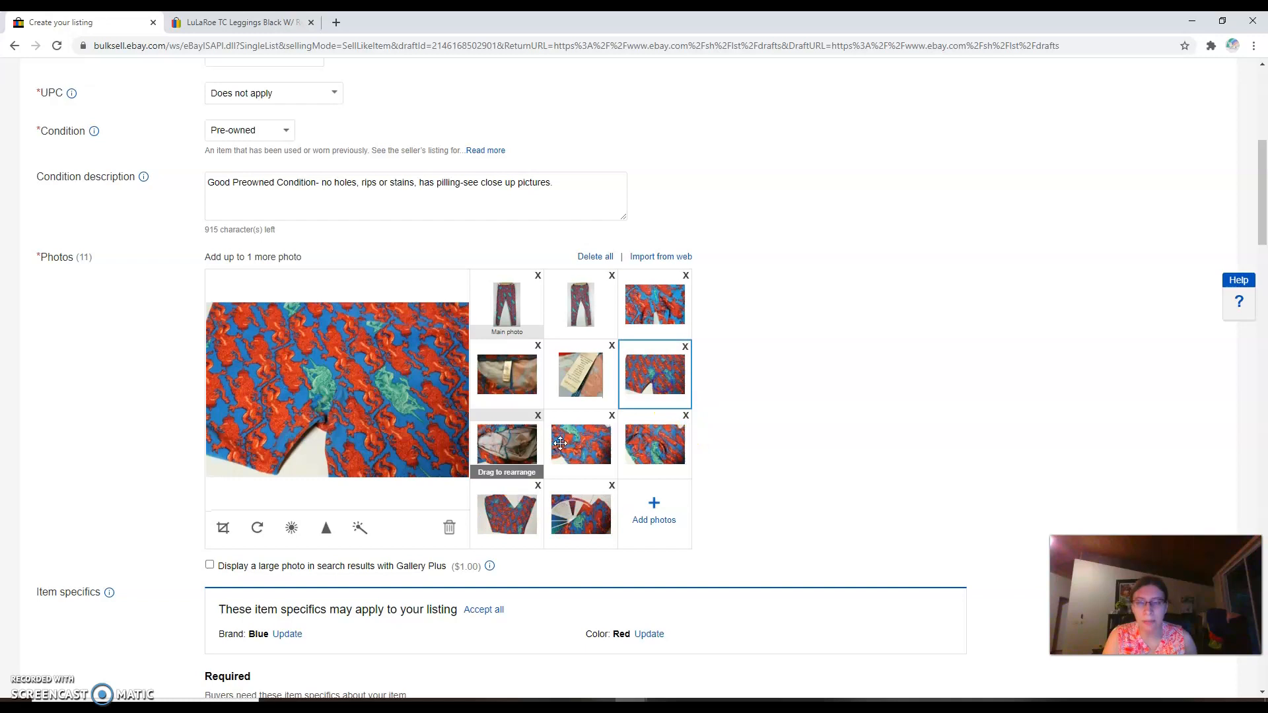
Open and close the enlarged view of the sixth photo and try auto-enhance on it without saving.
left_click(337, 414)
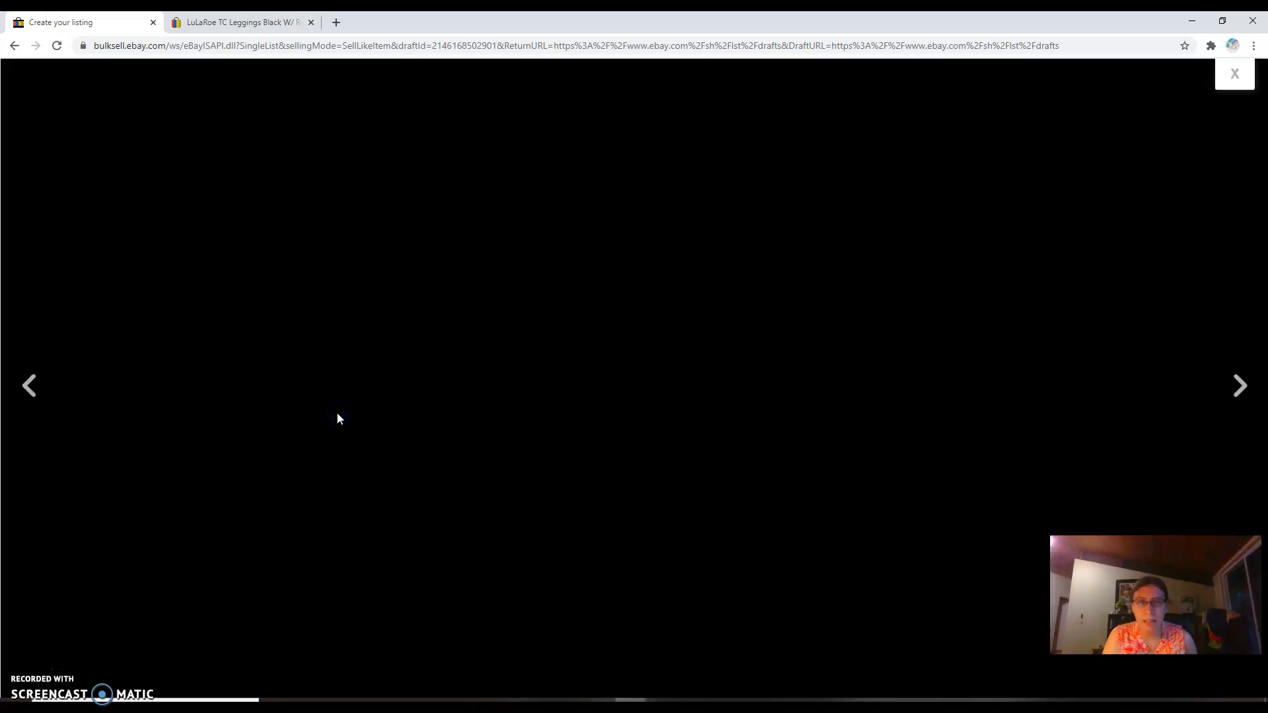
left_click(1235, 74)
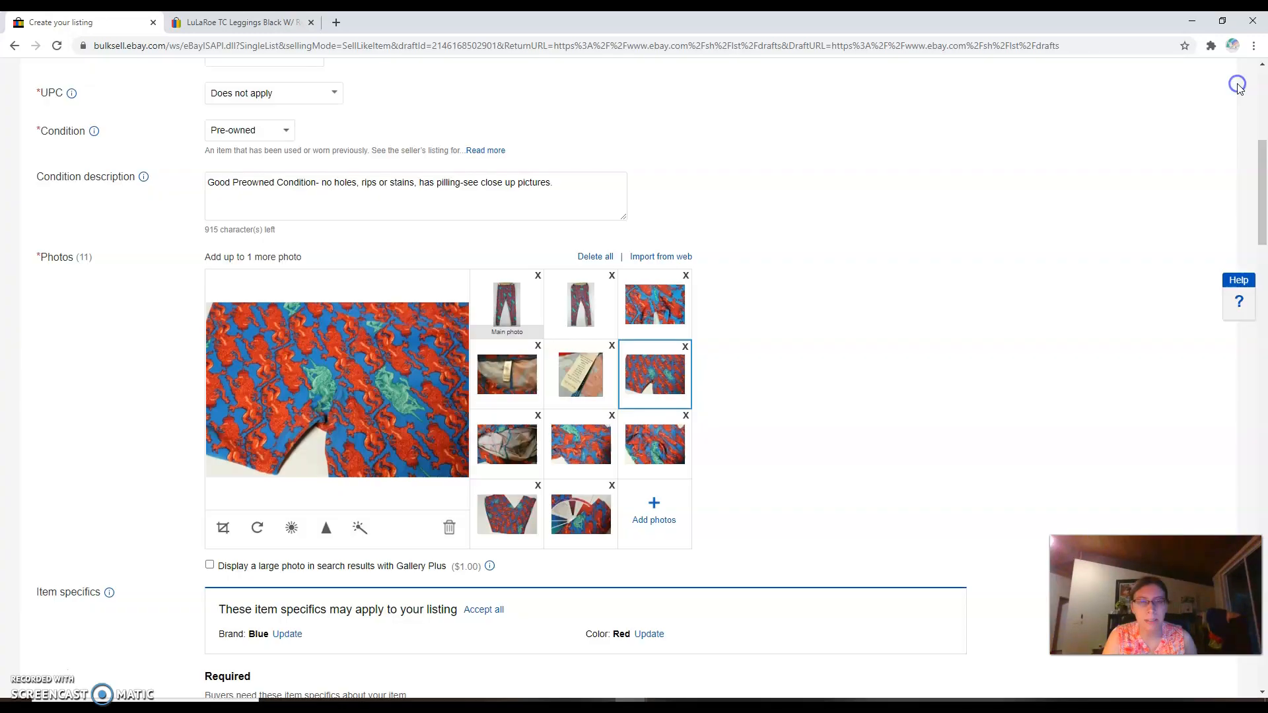
left_click(360, 526)
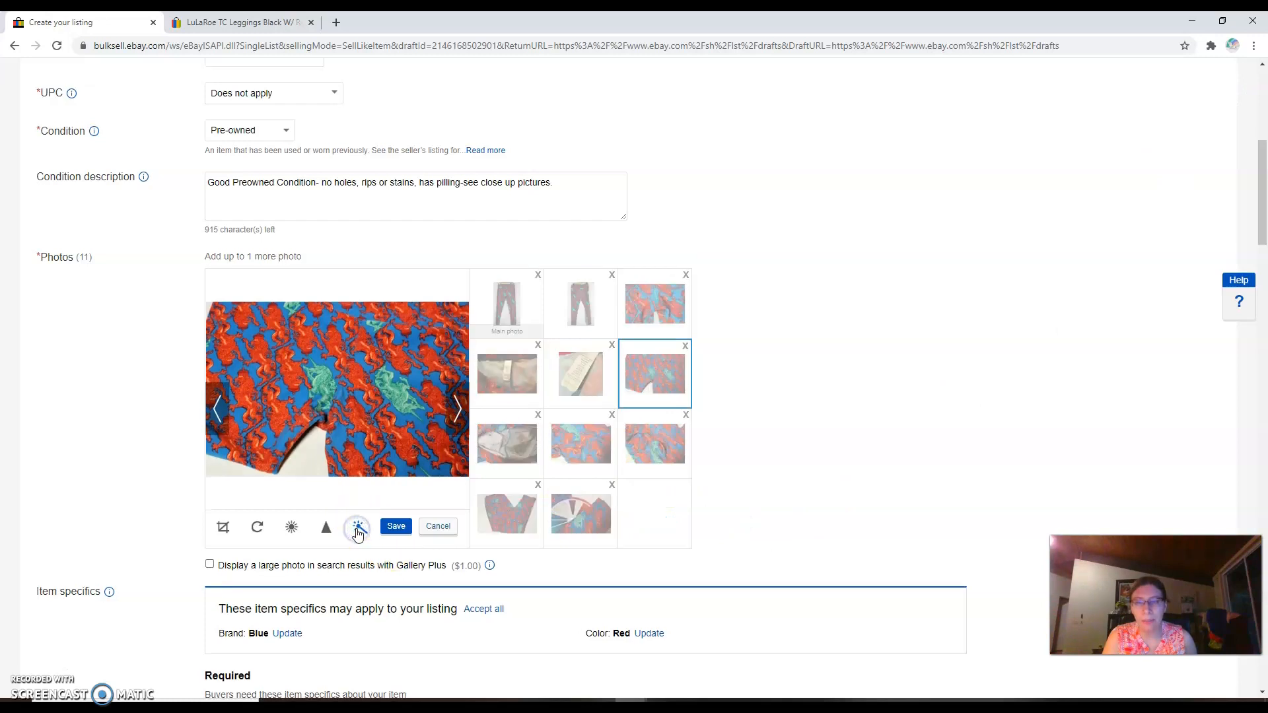
left_click(433, 529)
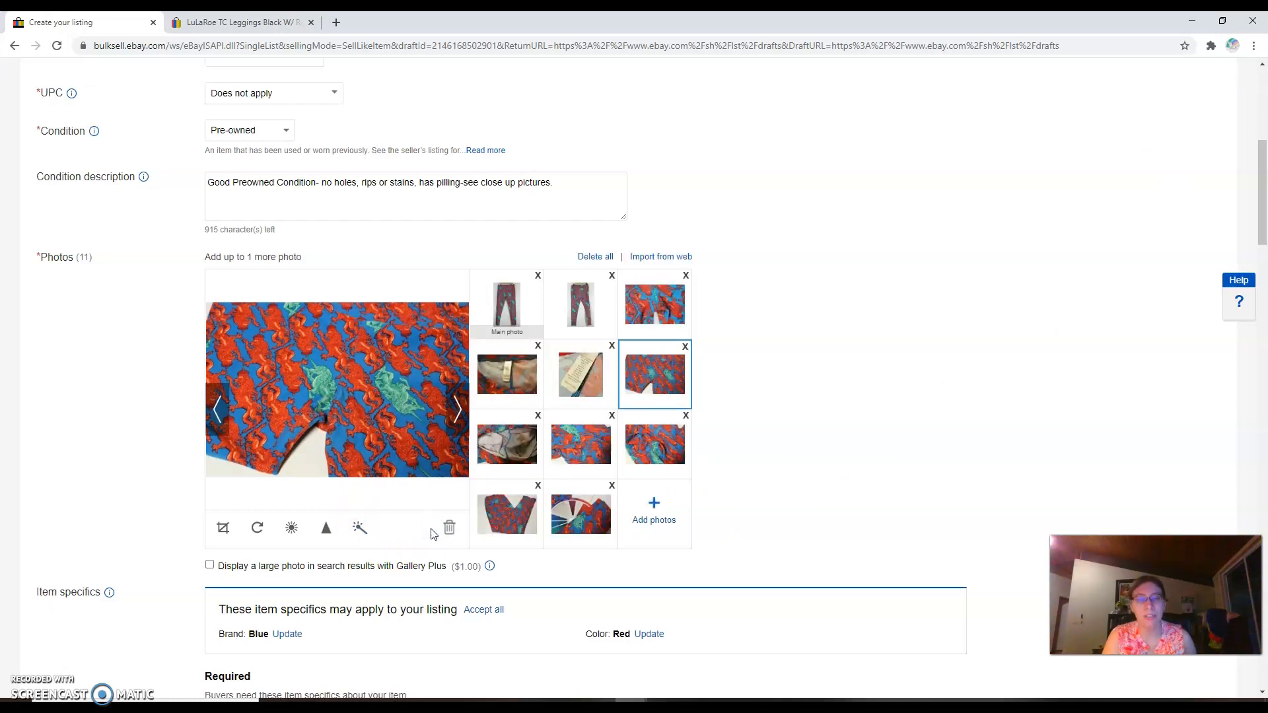
Compare auto-enhance with manual brightness and contrast on the photo of the leggings' inside seams, and save the auto-enhanced version.
left_click(499, 470)
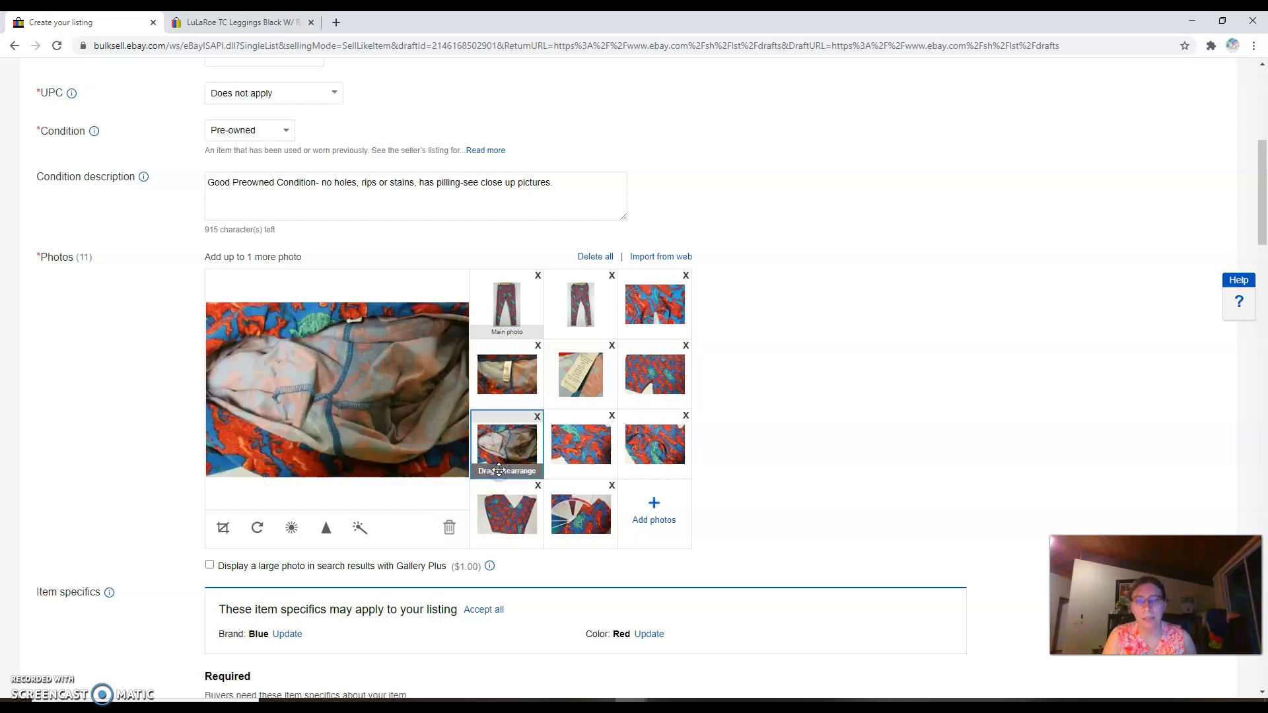
left_click(364, 528)
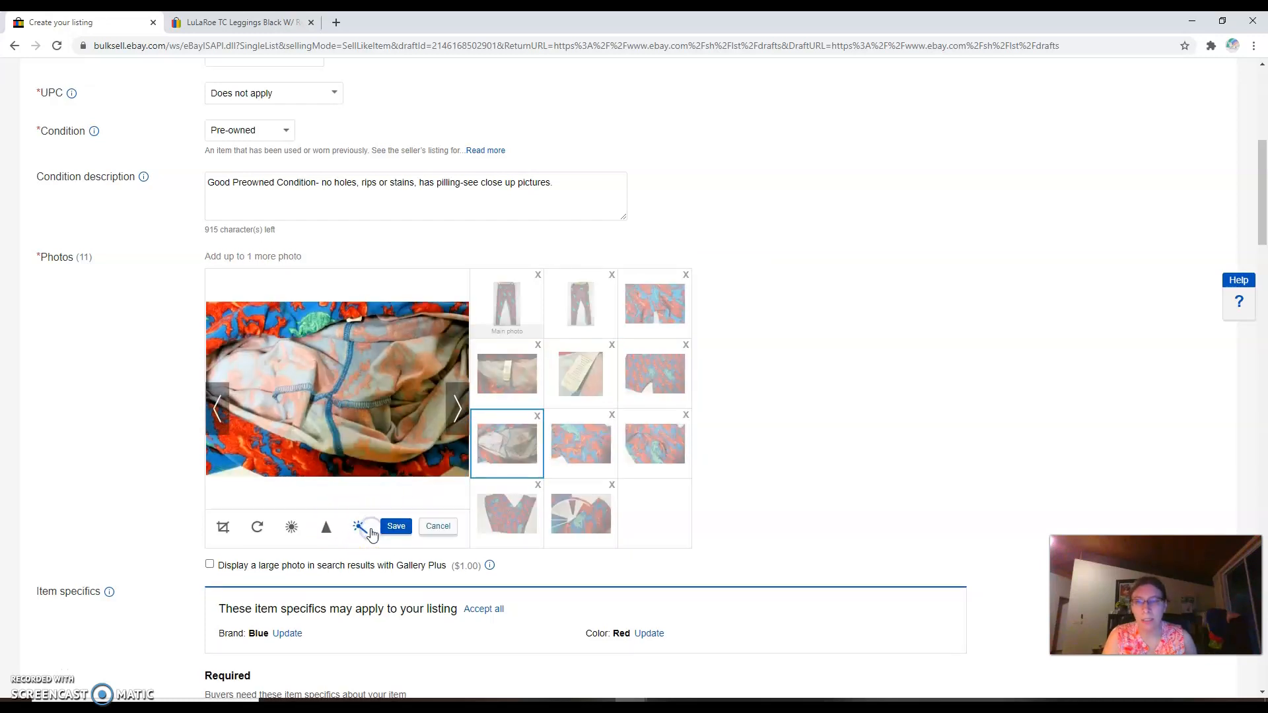
left_click(438, 527)
left_click(291, 527)
mouse_move(335, 485)
left_mouse_down()
mouse_move(363, 487)
mouse_move(347, 502)
left_mouse_up()
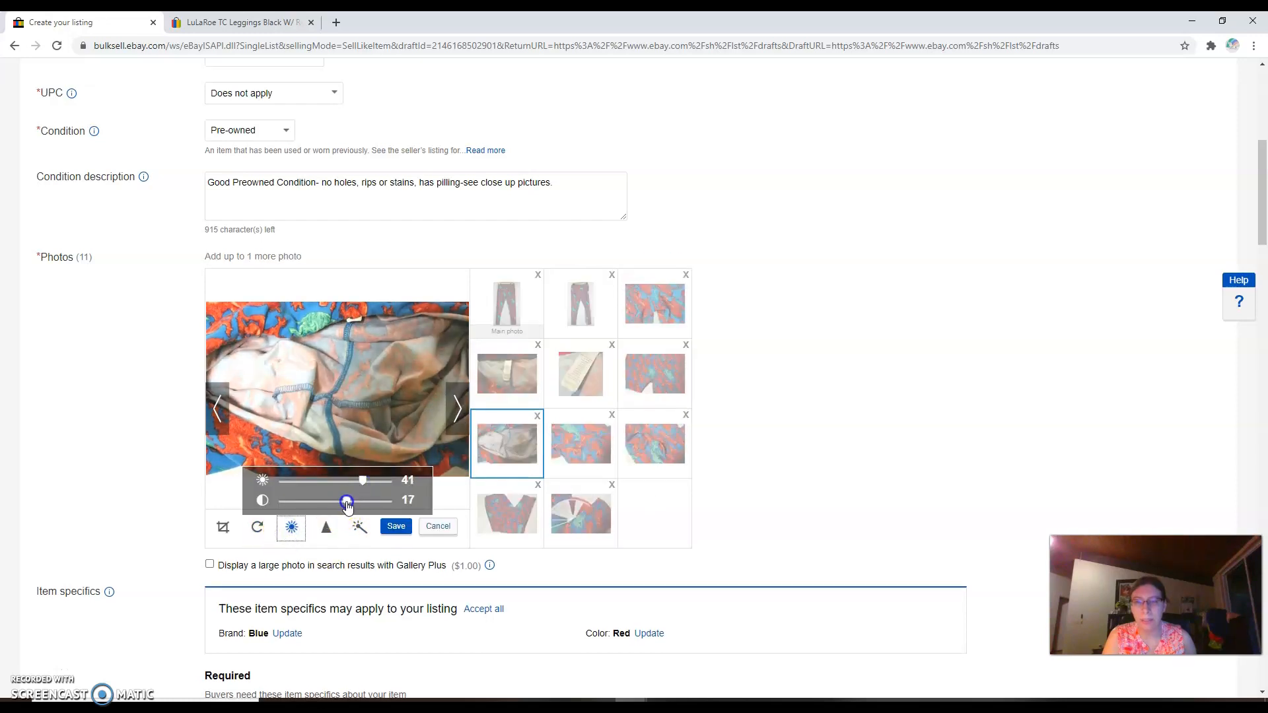
left_click(438, 529)
left_click(360, 529)
left_click(396, 532)
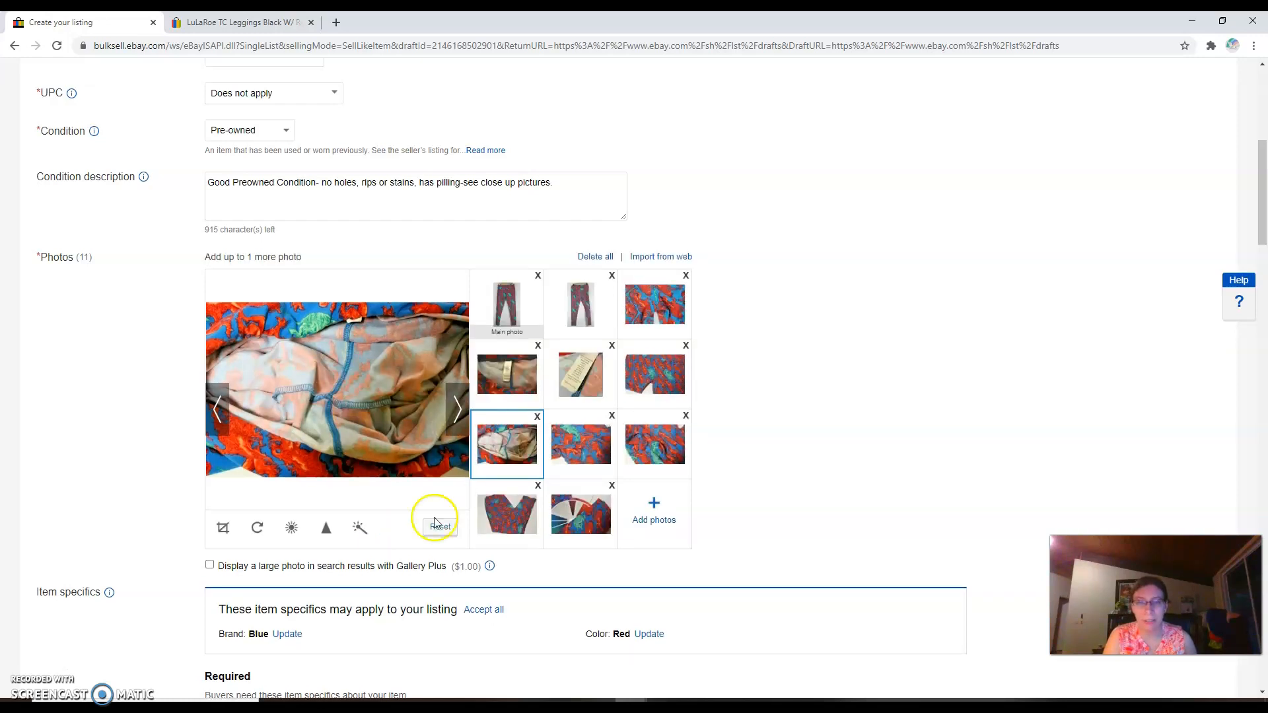
Try auto-enhance on the eighth photo, the close-up of the unicorn print, without saving.
left_click(571, 463)
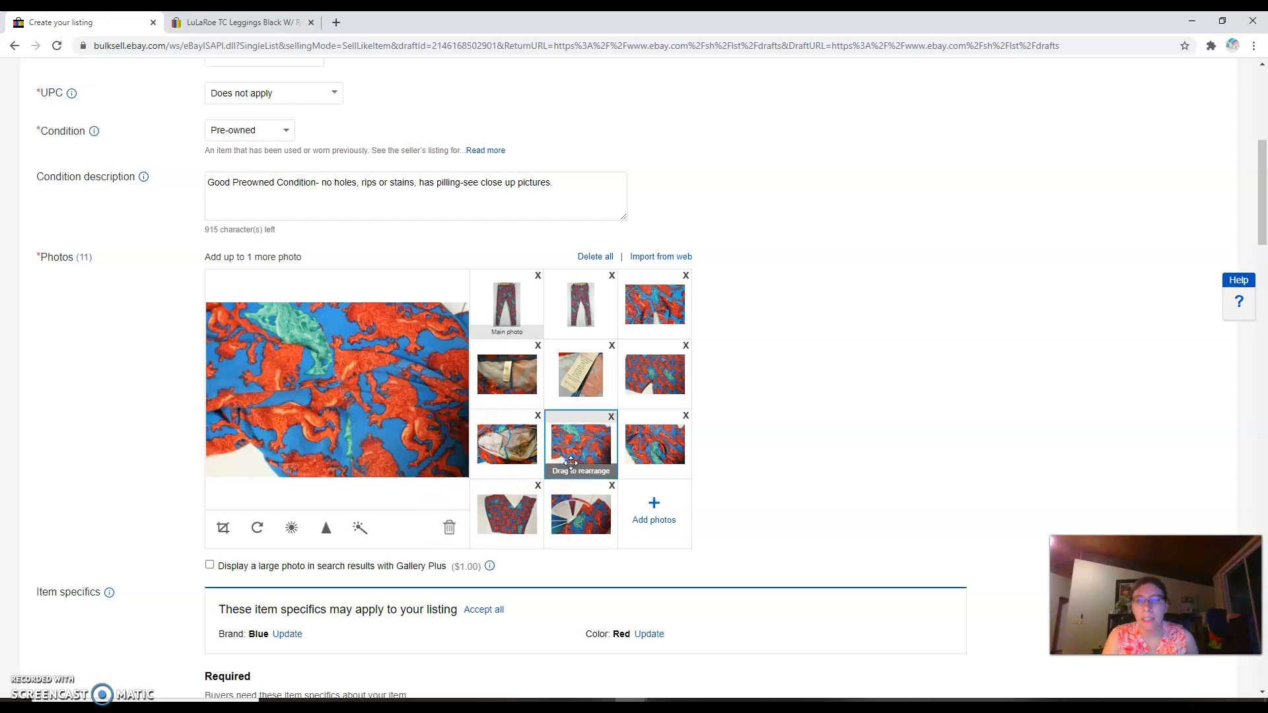
left_click(360, 527)
left_click(438, 526)
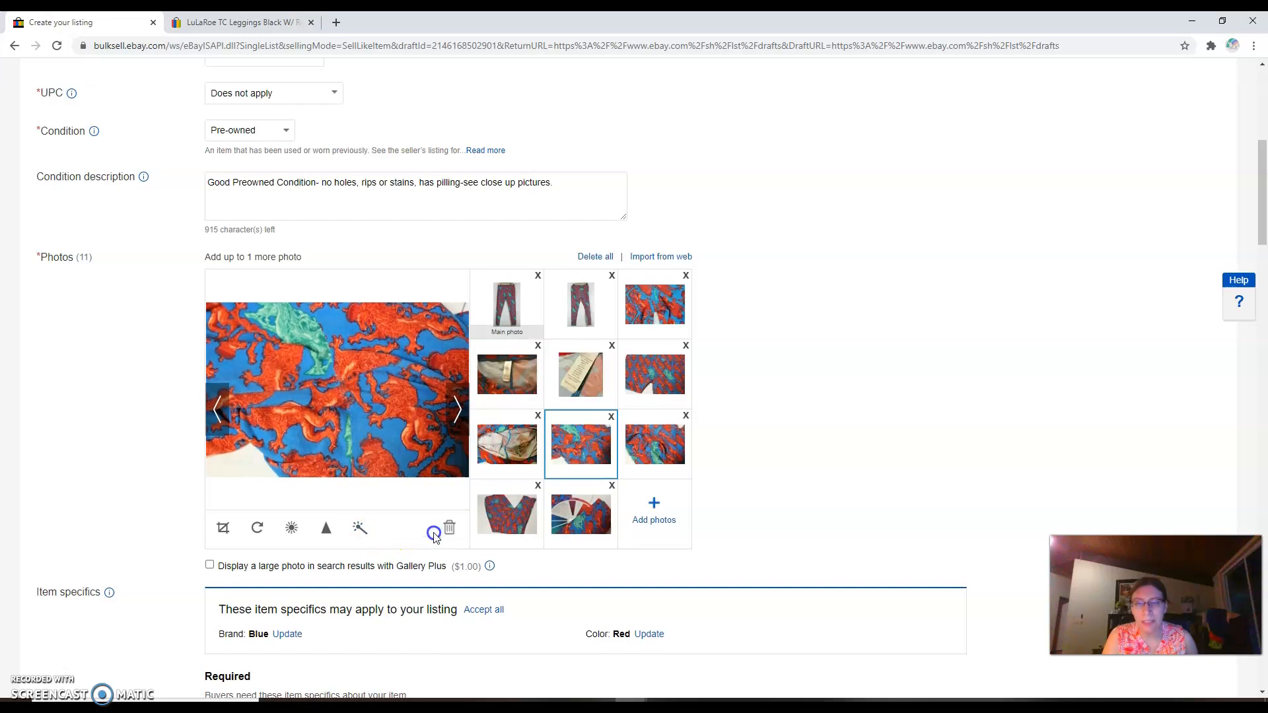
Compare the eighth and ninth close-ups of the print, enlarge the ninth one, and delete it from the listing.
left_click(652, 464)
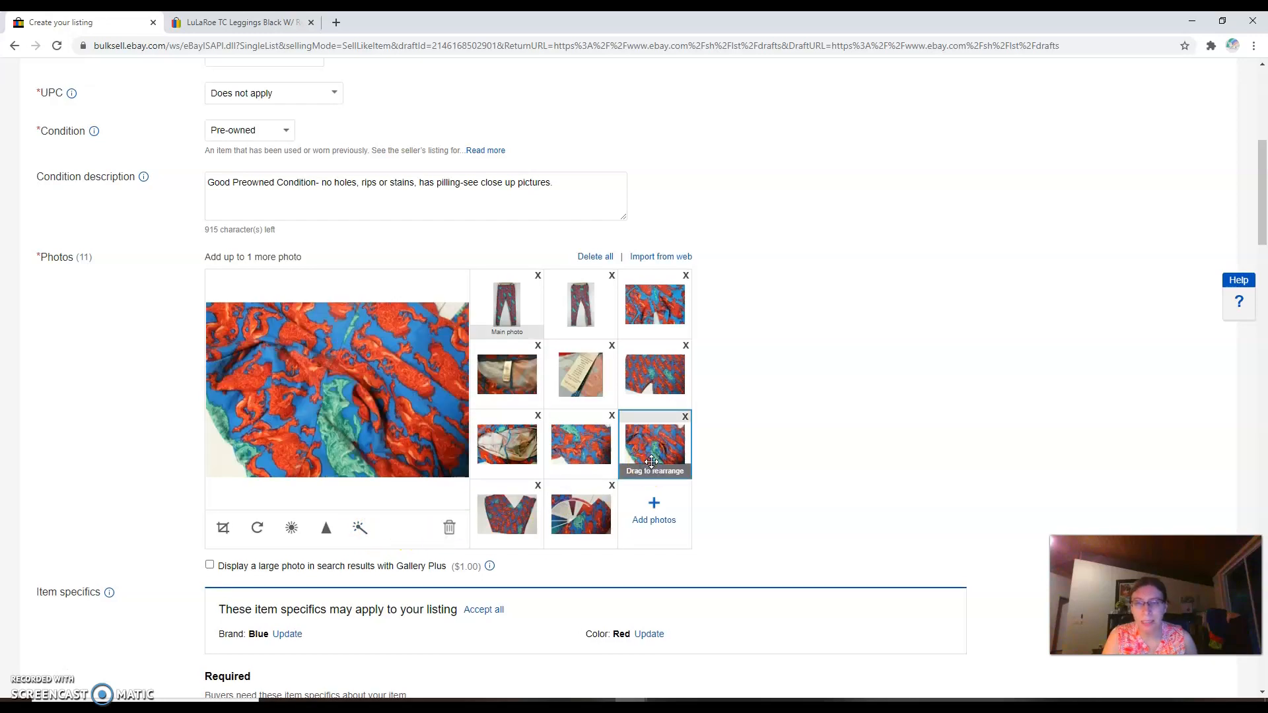
left_click(605, 452)
left_click(654, 454)
left_click(320, 401)
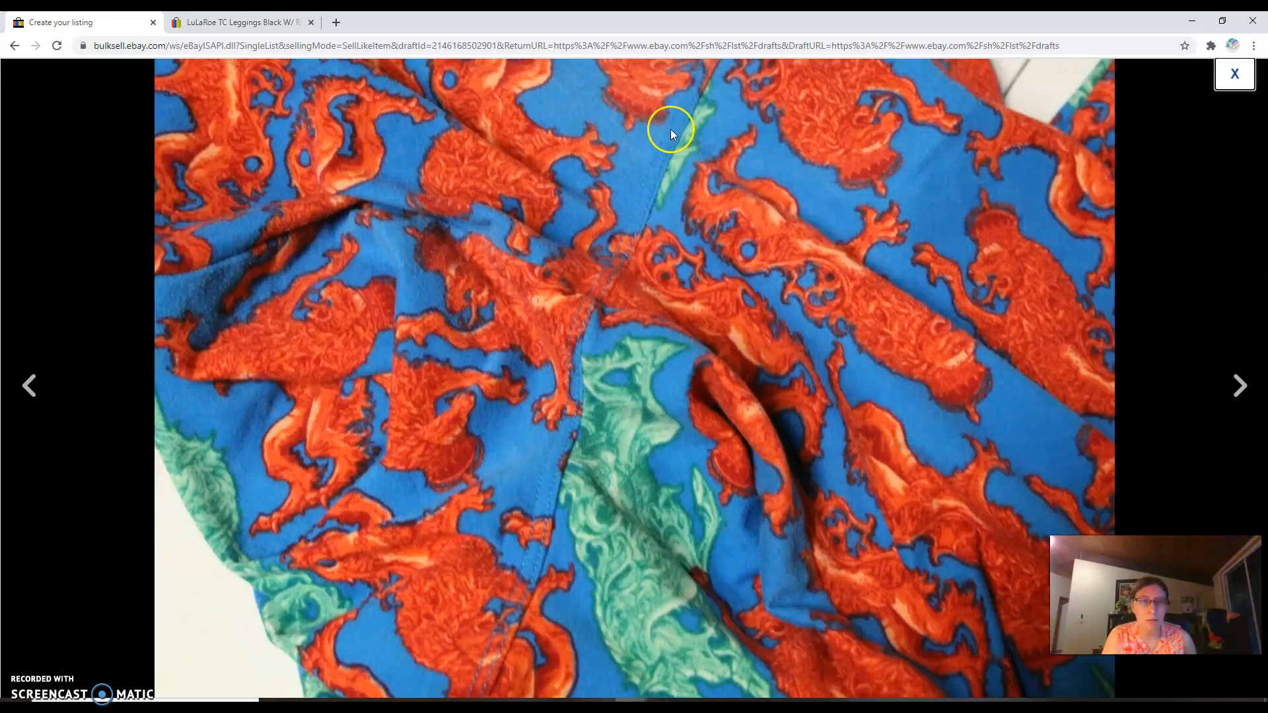
left_click(1234, 74)
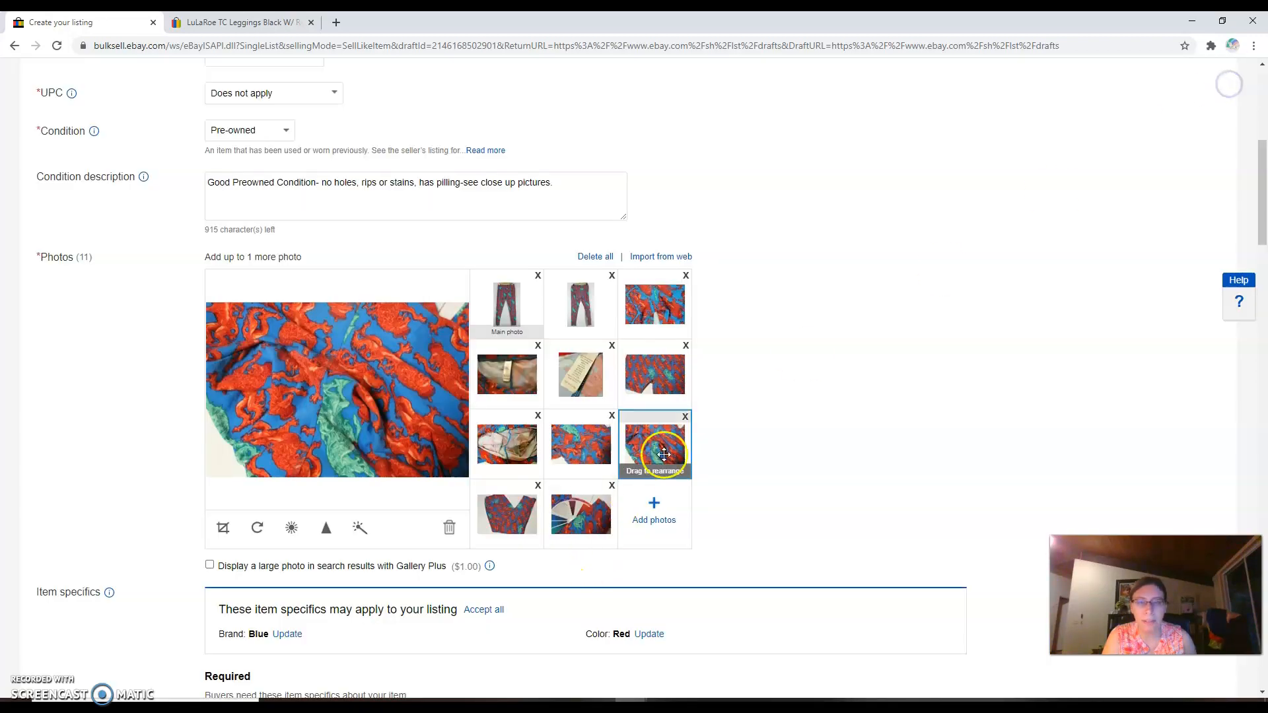
left_click(684, 418)
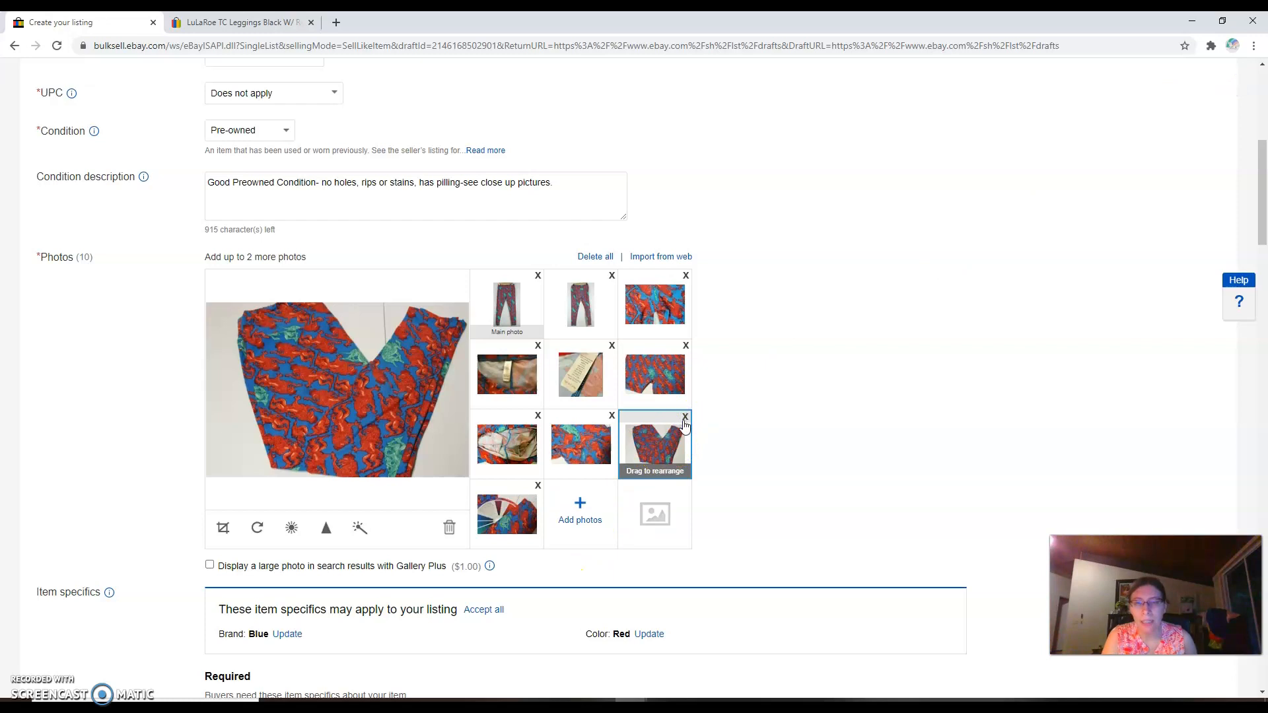
Auto-enhance the tenth photo, showing the leggings beside the color wheel, and save the edit.
left_click(503, 521)
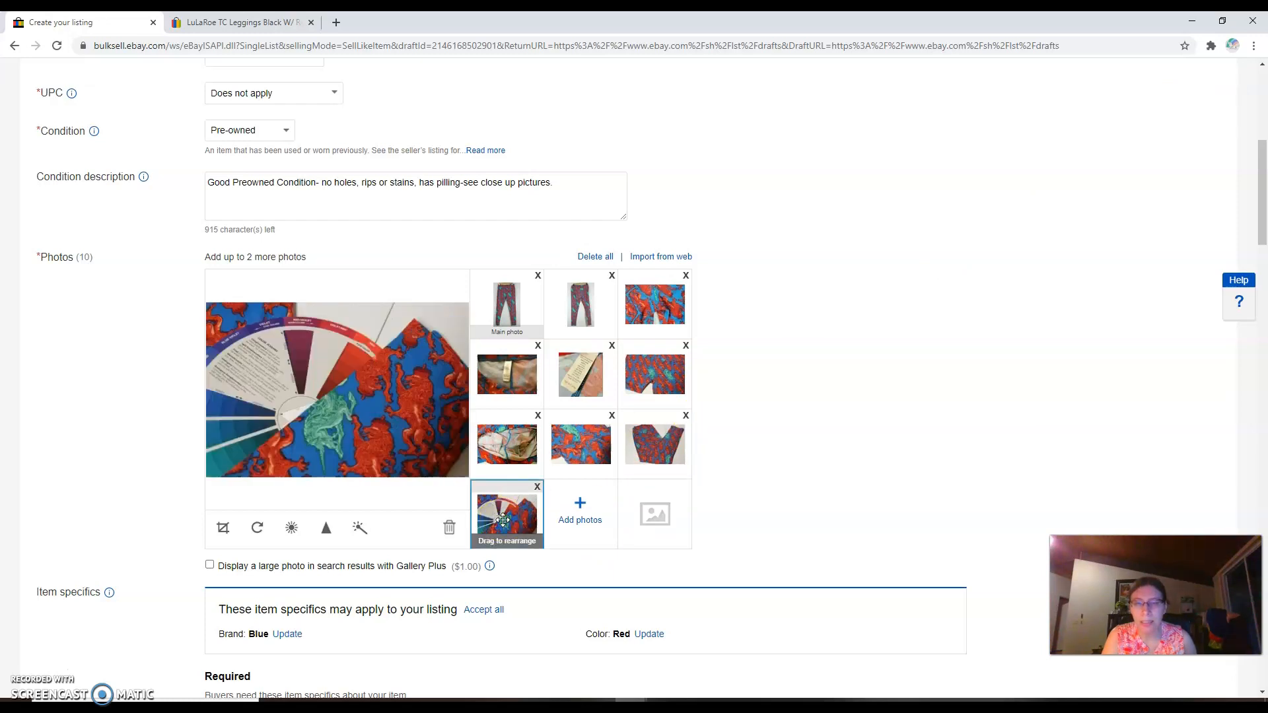
left_click(358, 528)
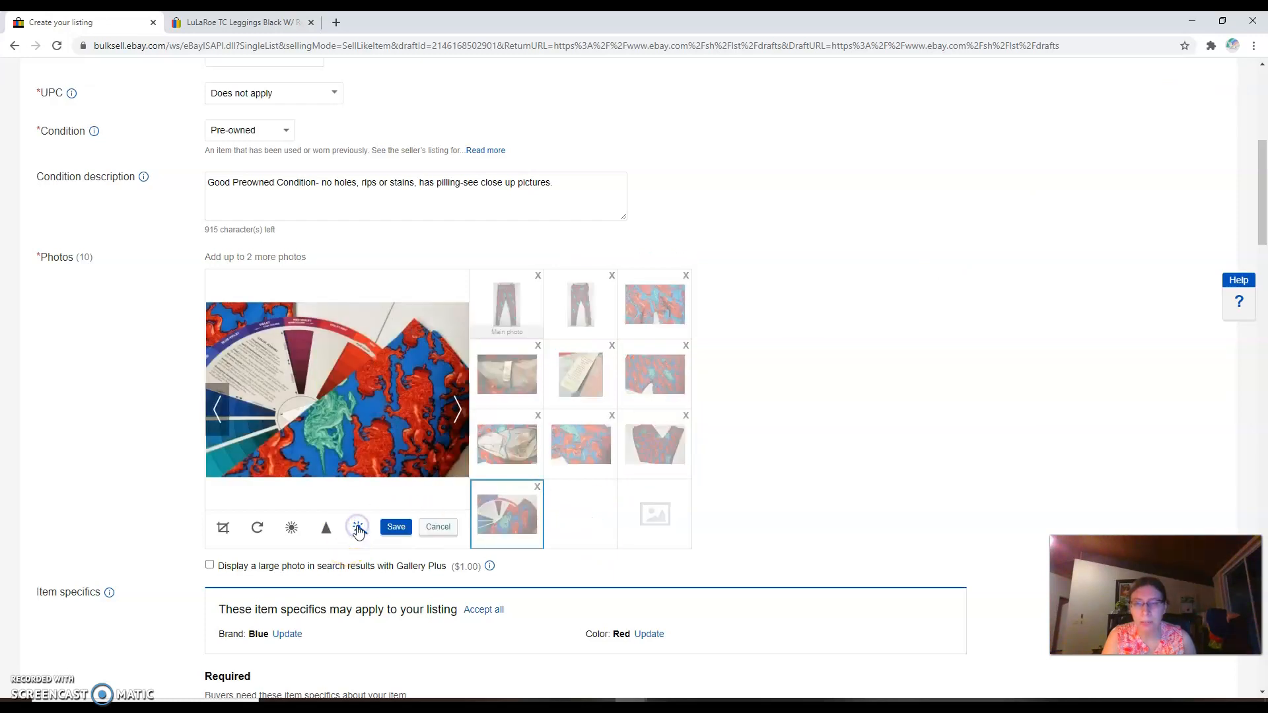
left_click(397, 528)
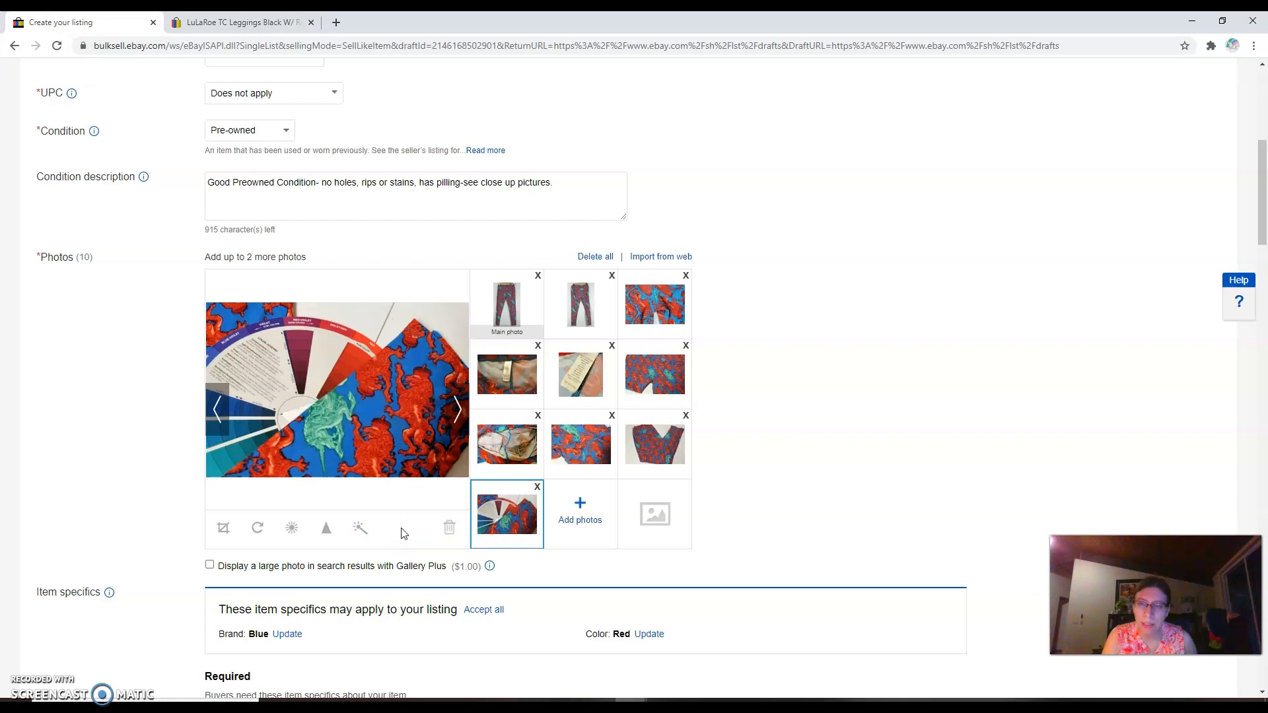
Upload the photo lularoe (62) of the leggings with the color wheel from the USB drive to the listing.
left_click(580, 508)
scroll(580, 508, "down", 20)
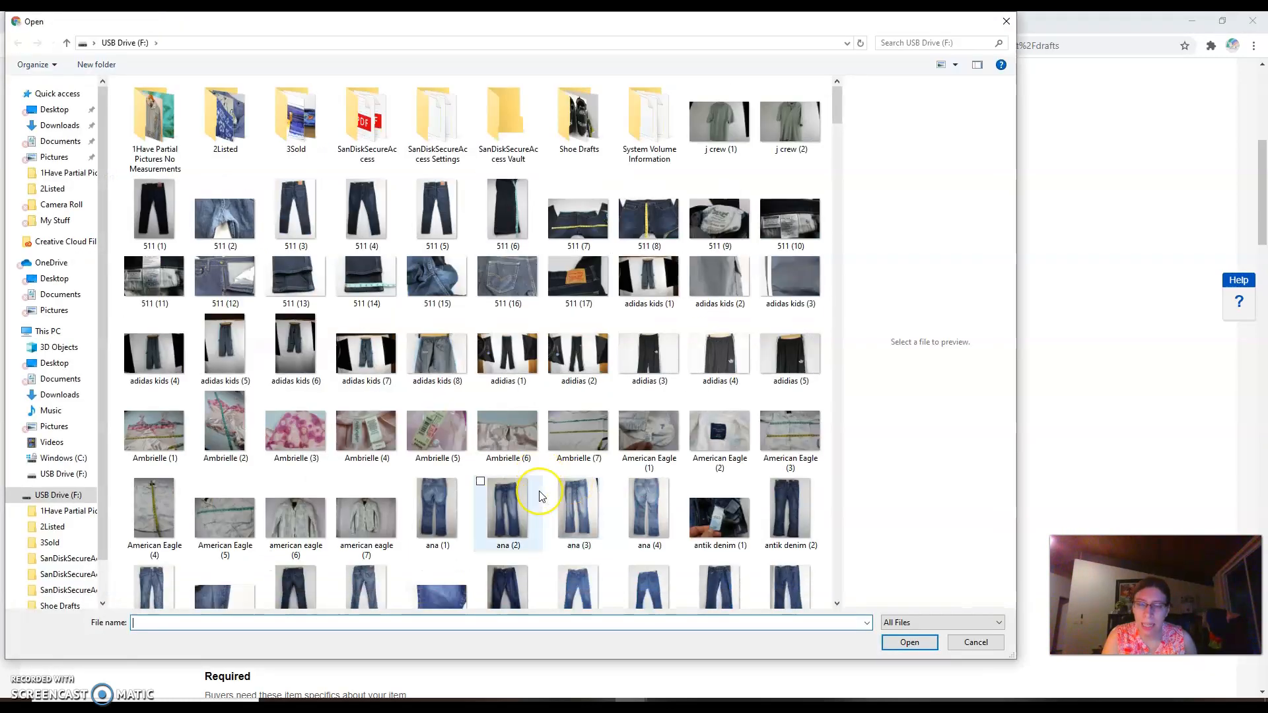
scroll(541, 495, "down", 6)
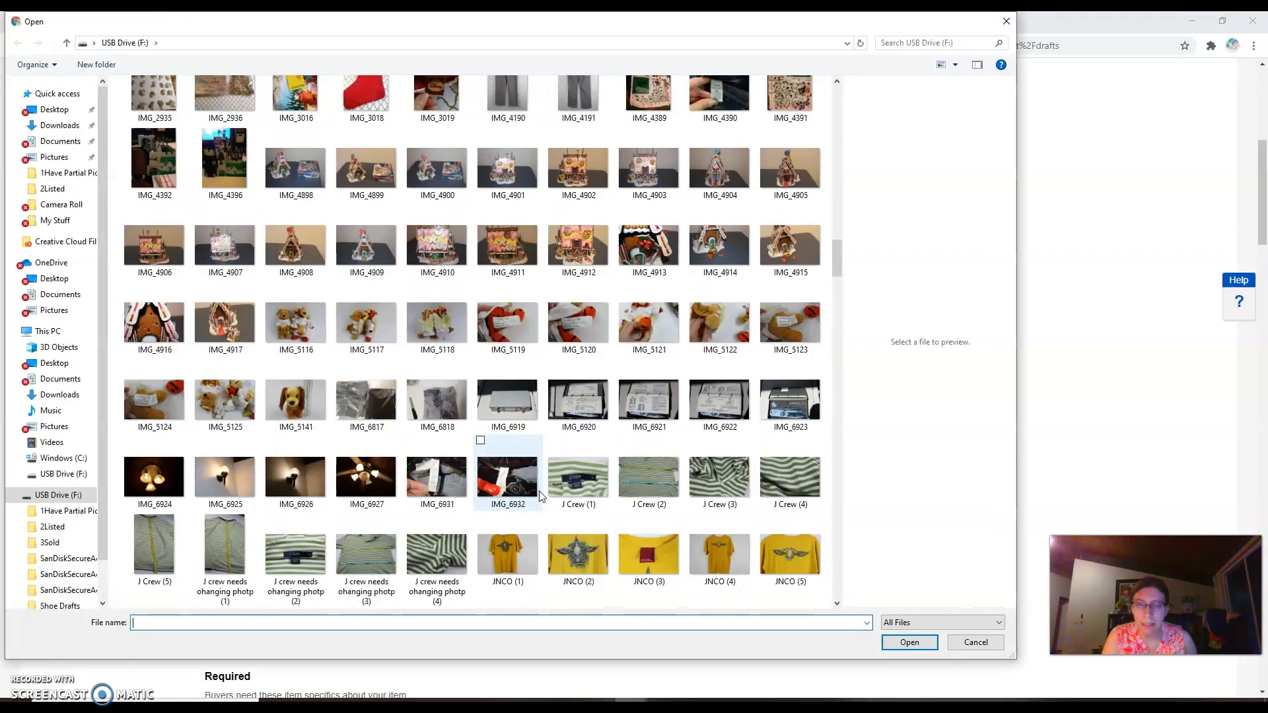
scroll(541, 496, "down", 20)
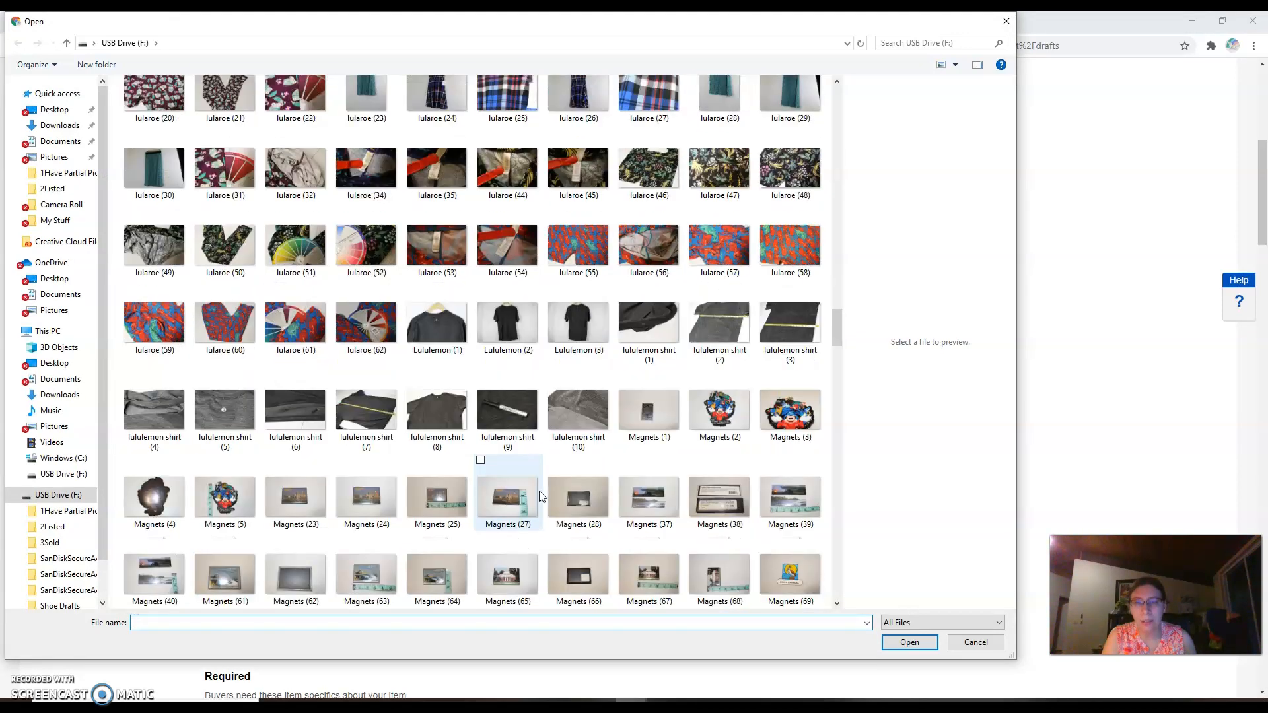
scroll(540, 496, "down", 20)
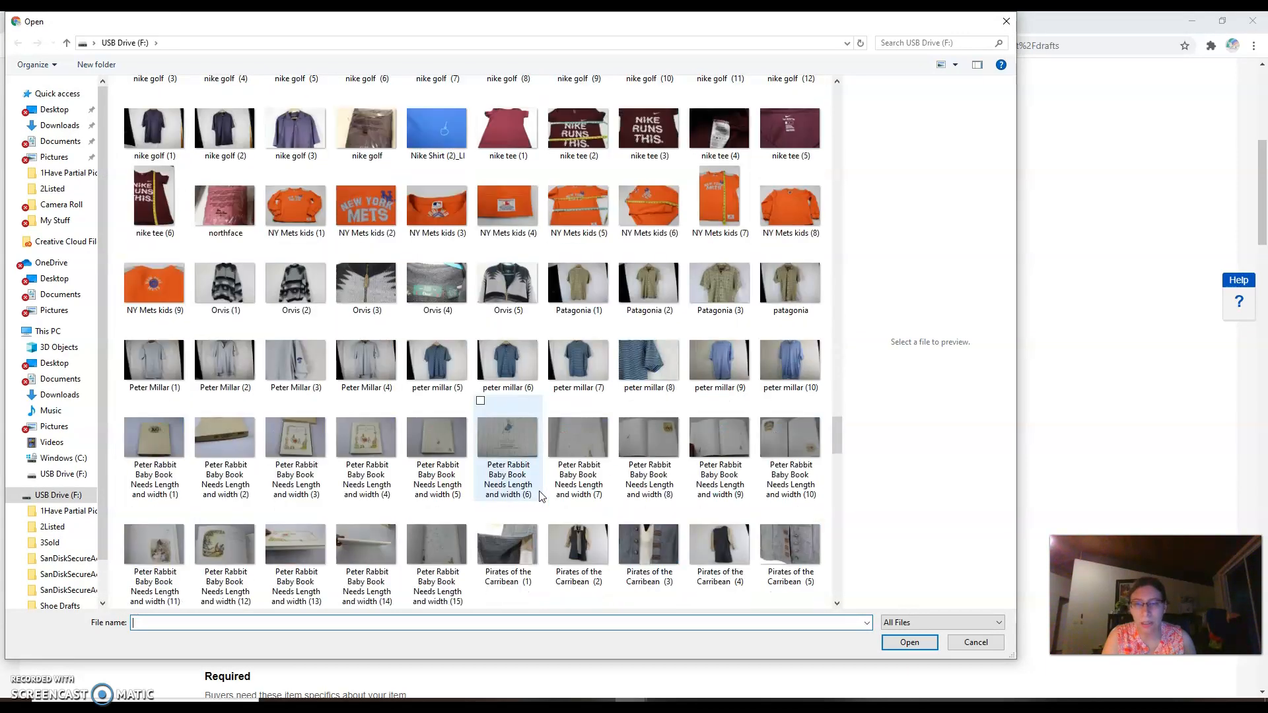
scroll(541, 496, "down", 20)
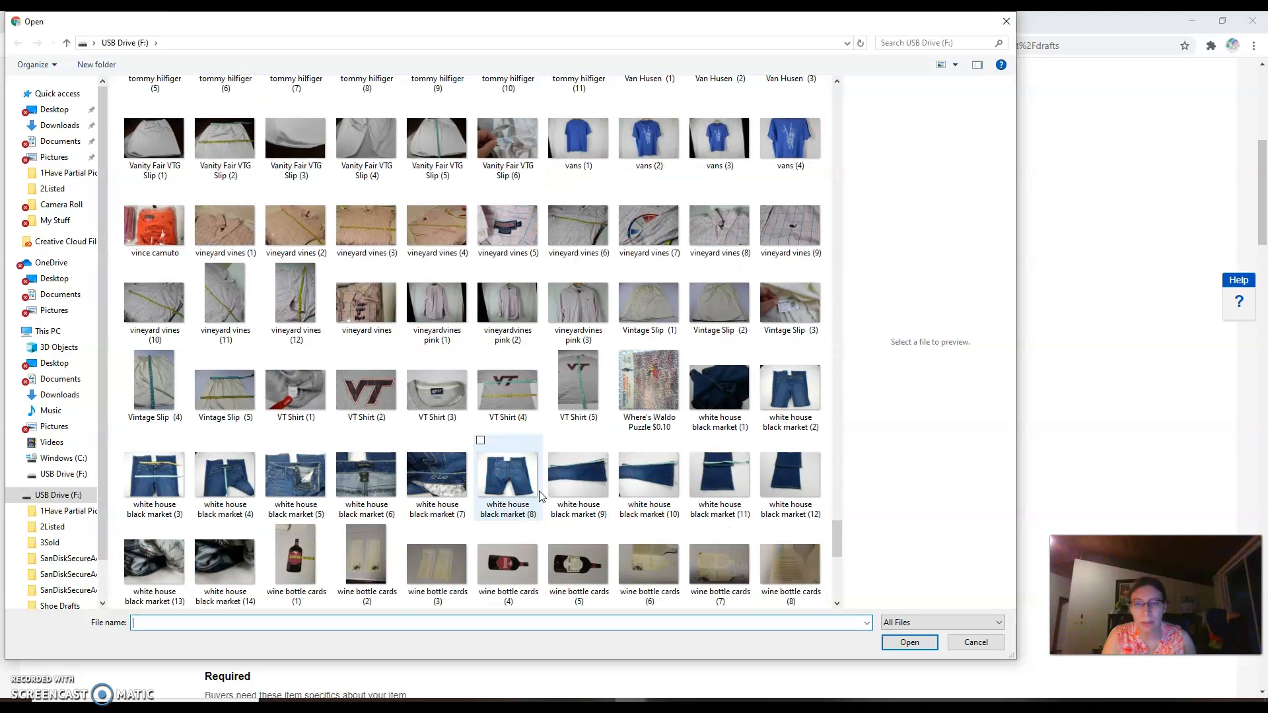
scroll(541, 496, "up", 5)
scroll(541, 497, "down", 12)
scroll(541, 497, "up", 7)
scroll(537, 490, "up", 20)
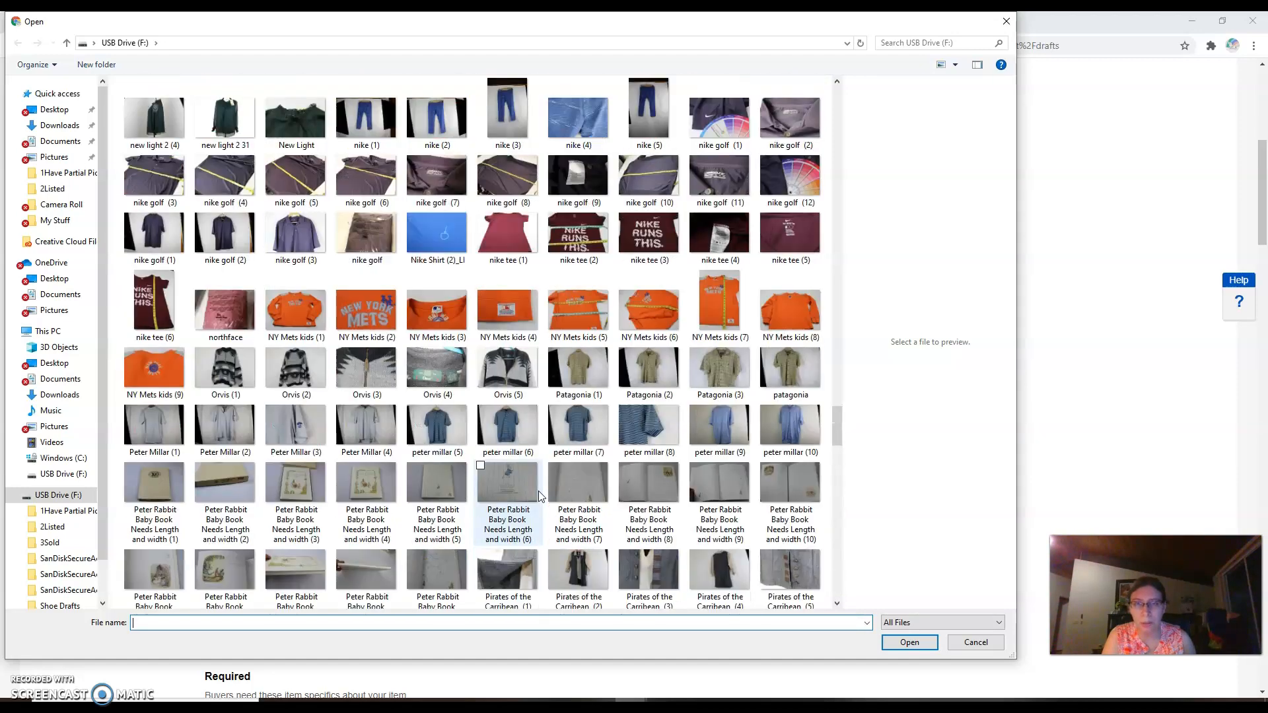
scroll(539, 495, "up", 18)
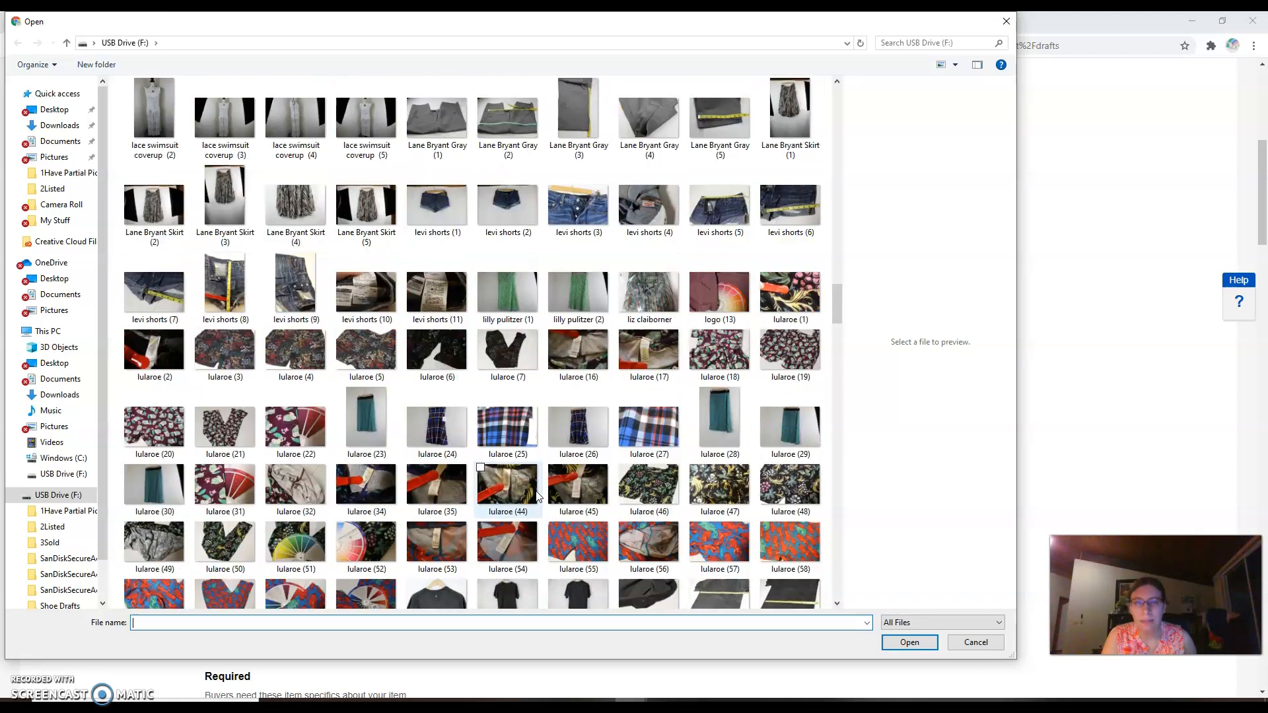
scroll(538, 496, "down", 2)
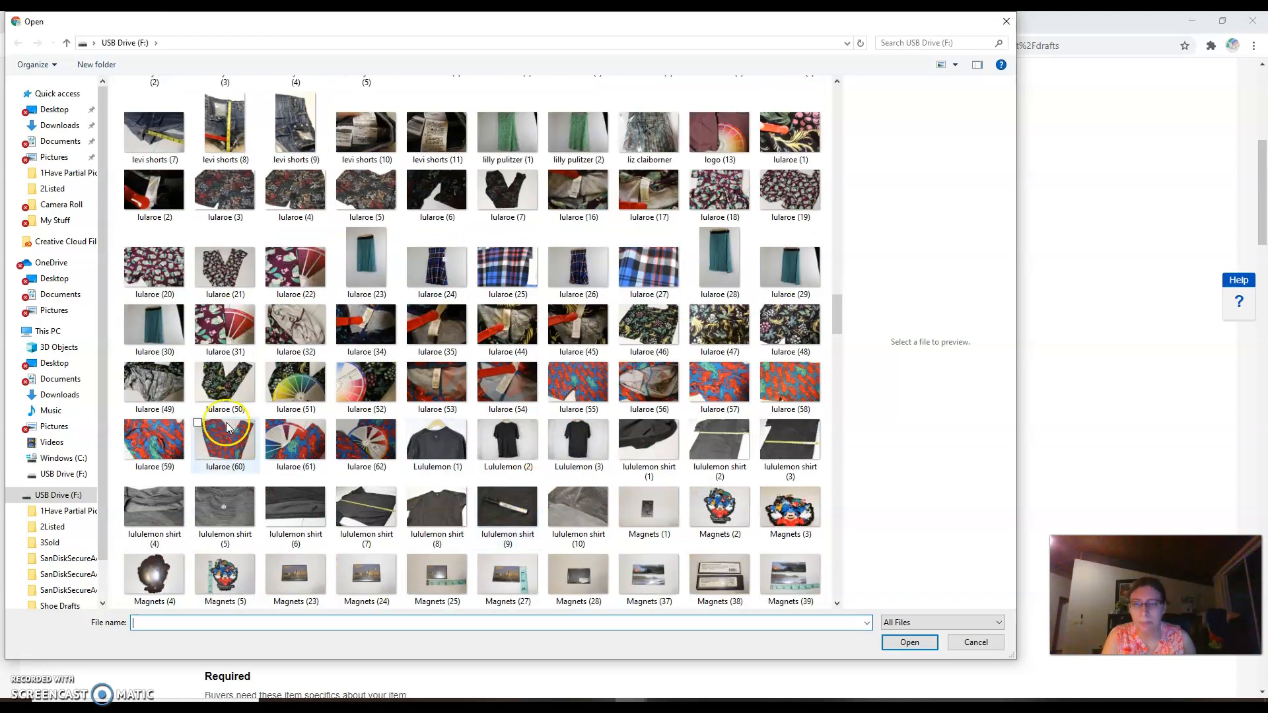
left_click(353, 451)
left_click(921, 640)
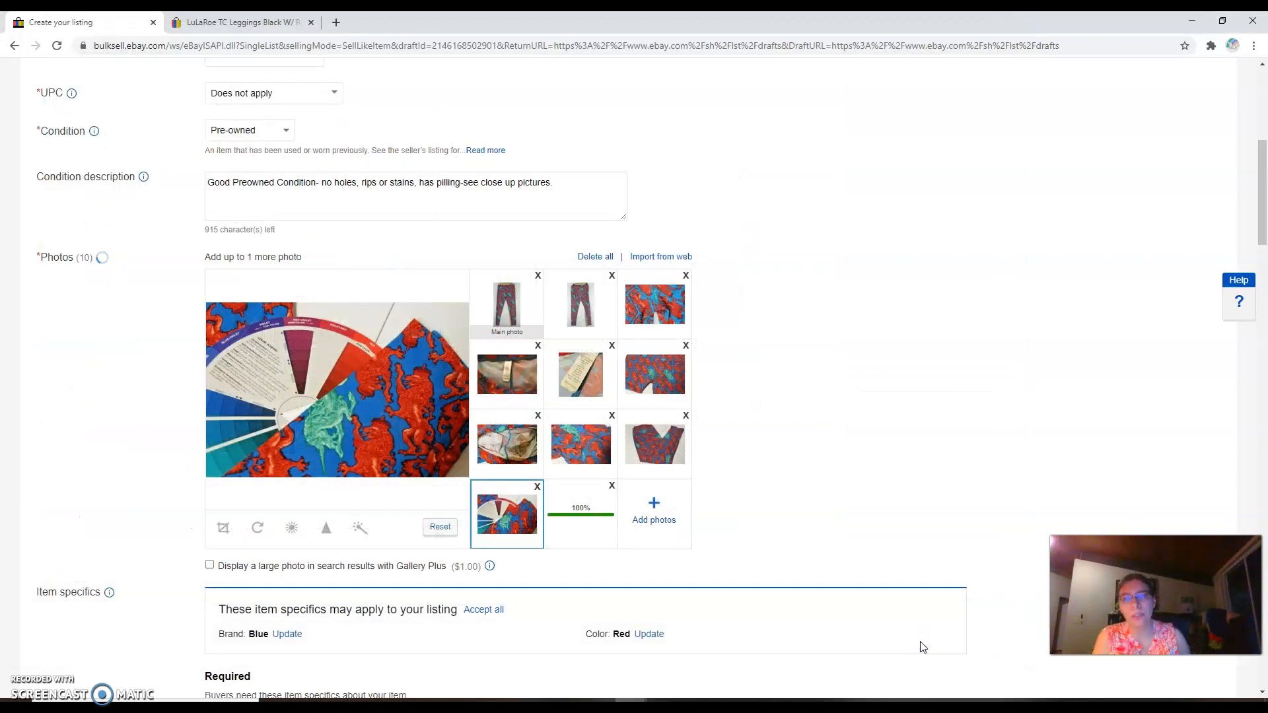
Compare the two color wheel photos, try auto-enhance on the newly added one, and delete it from the listing.
left_click(502, 514)
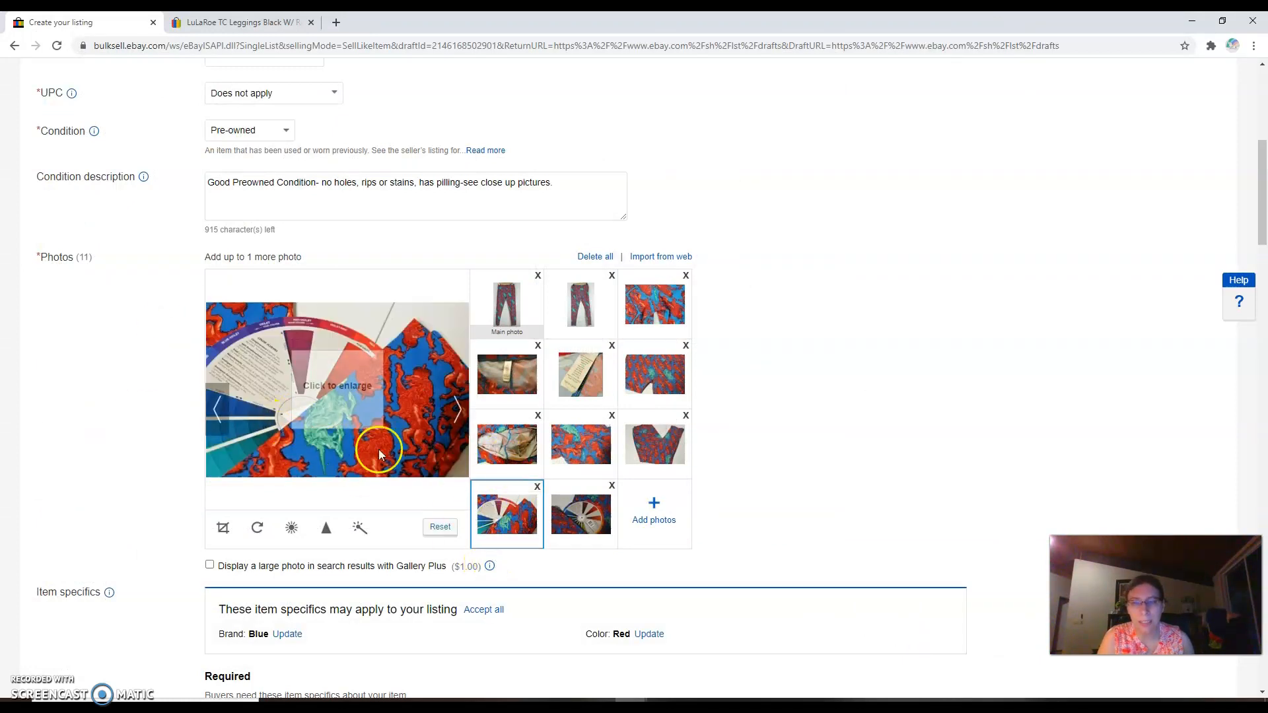
left_click(586, 518)
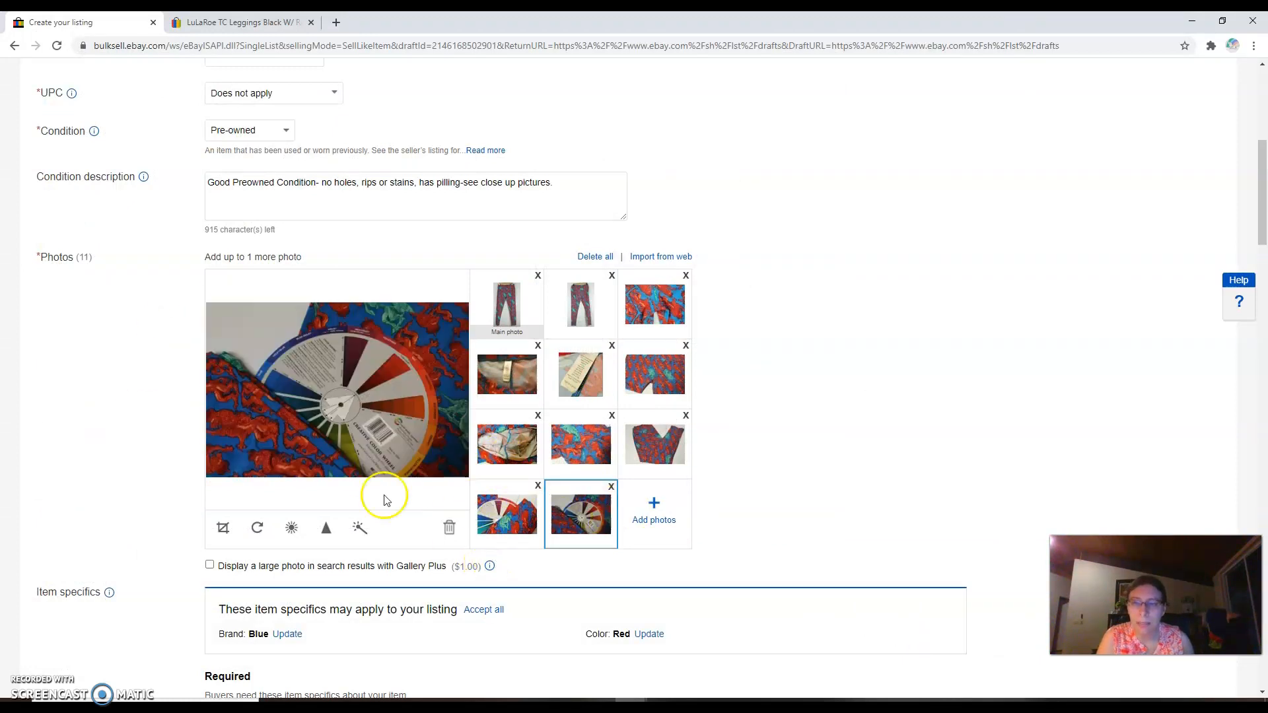
left_click(360, 528)
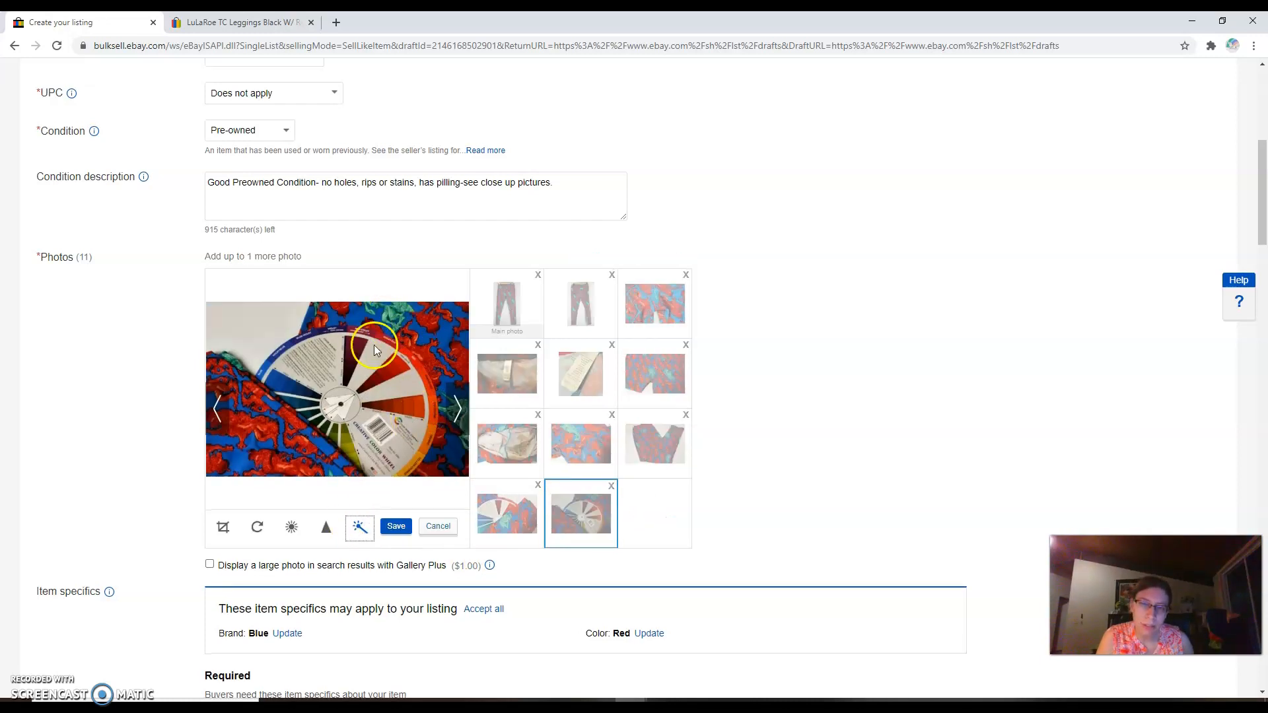
left_click(508, 514)
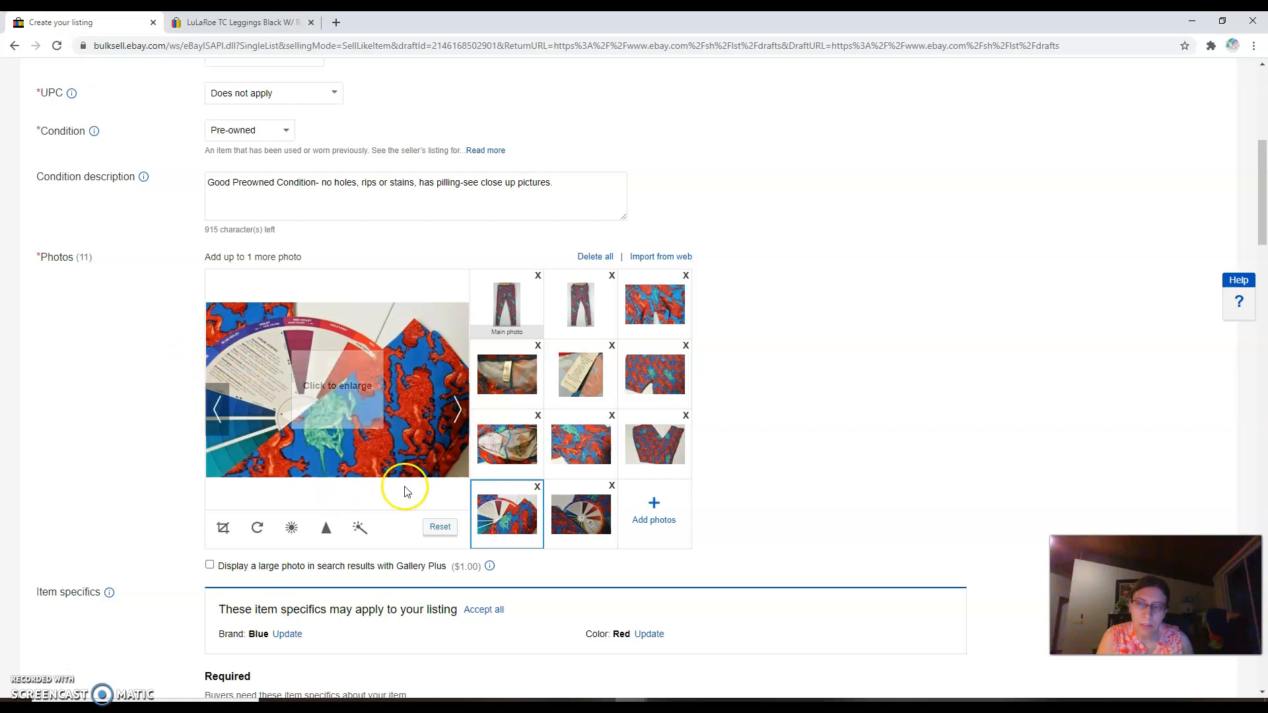
left_click(592, 508)
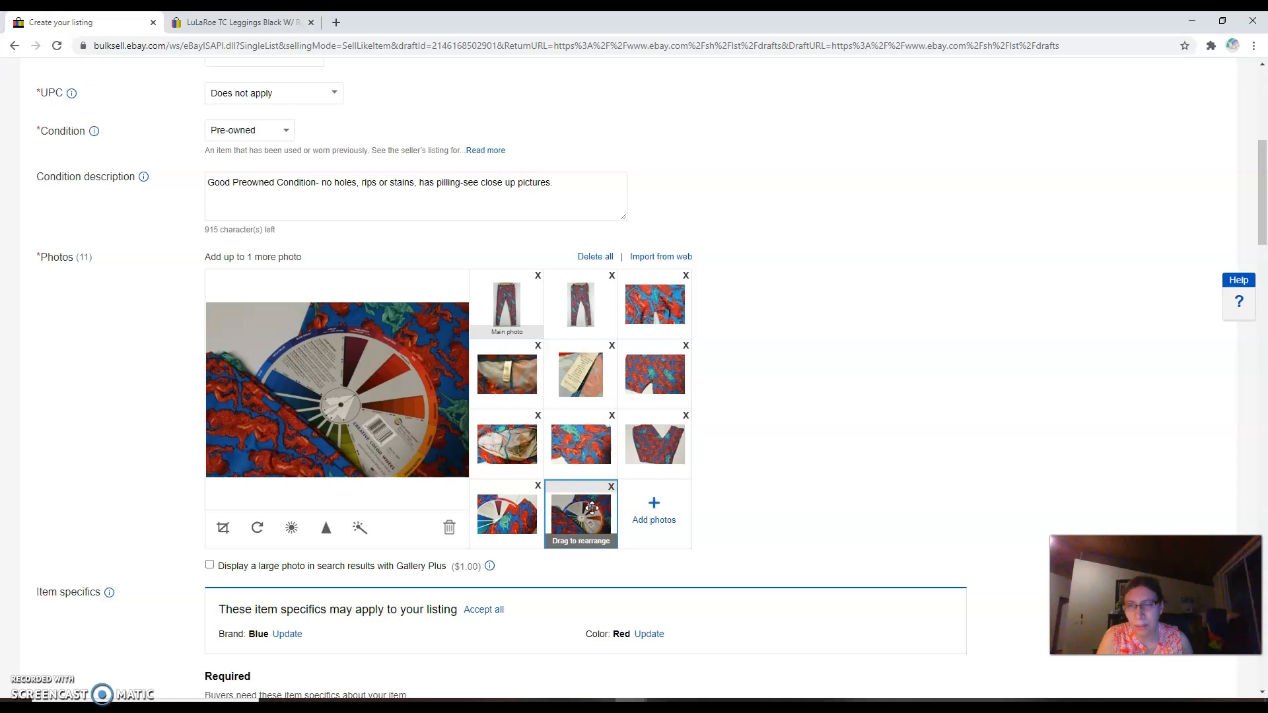
left_click(611, 487)
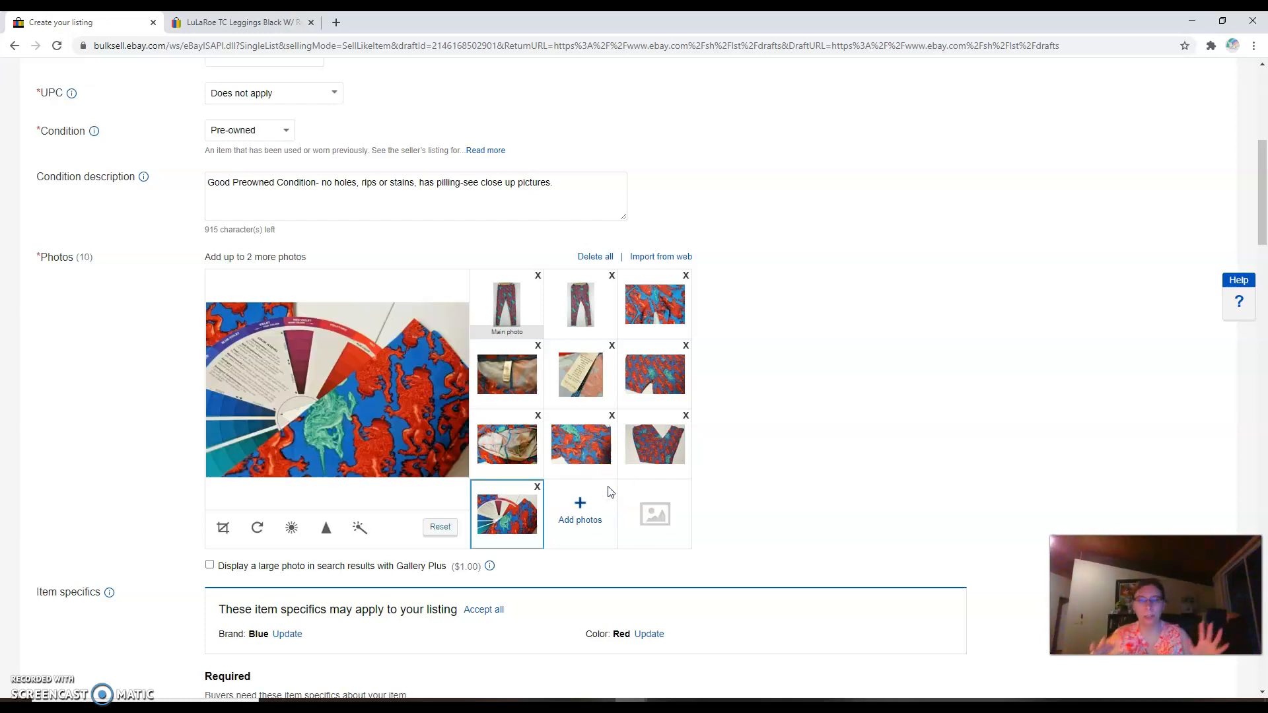
Add Unicorn to the Look item specific and deselect Fitness.
left_click(790, 380)
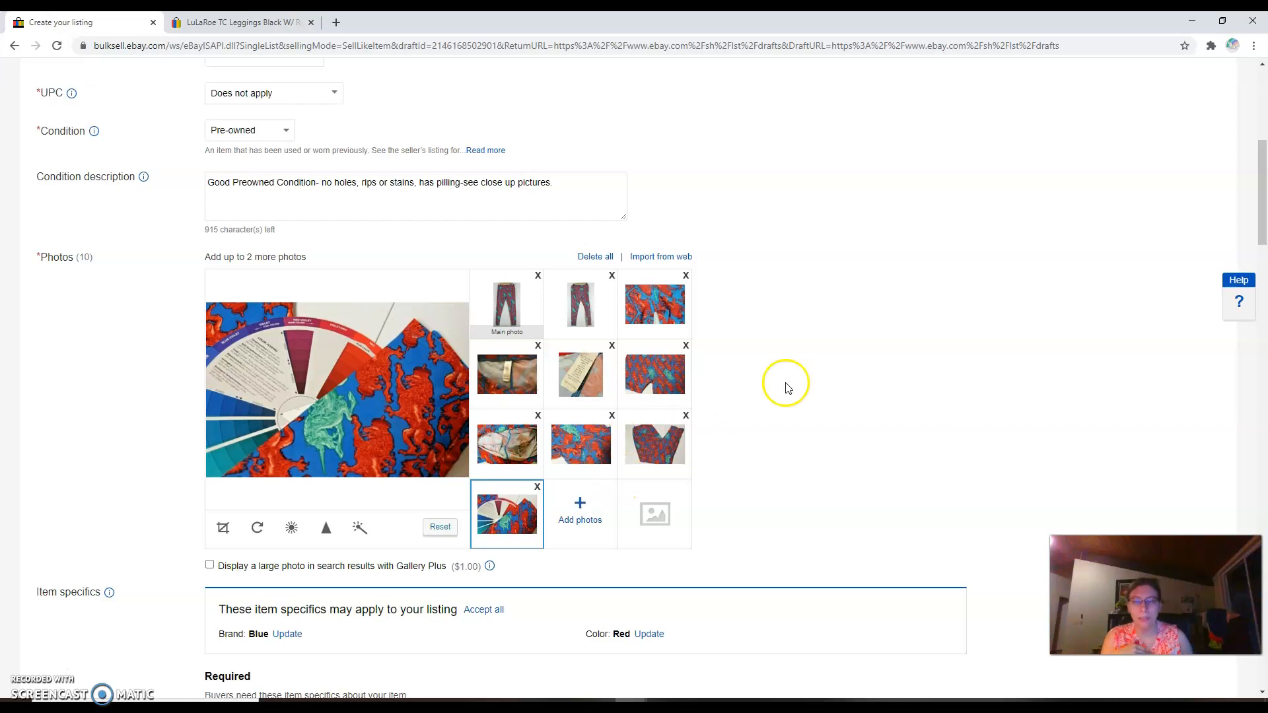
scroll(795, 380, "down", 1)
scroll(795, 381, "down", 3)
scroll(795, 380, "down", 4)
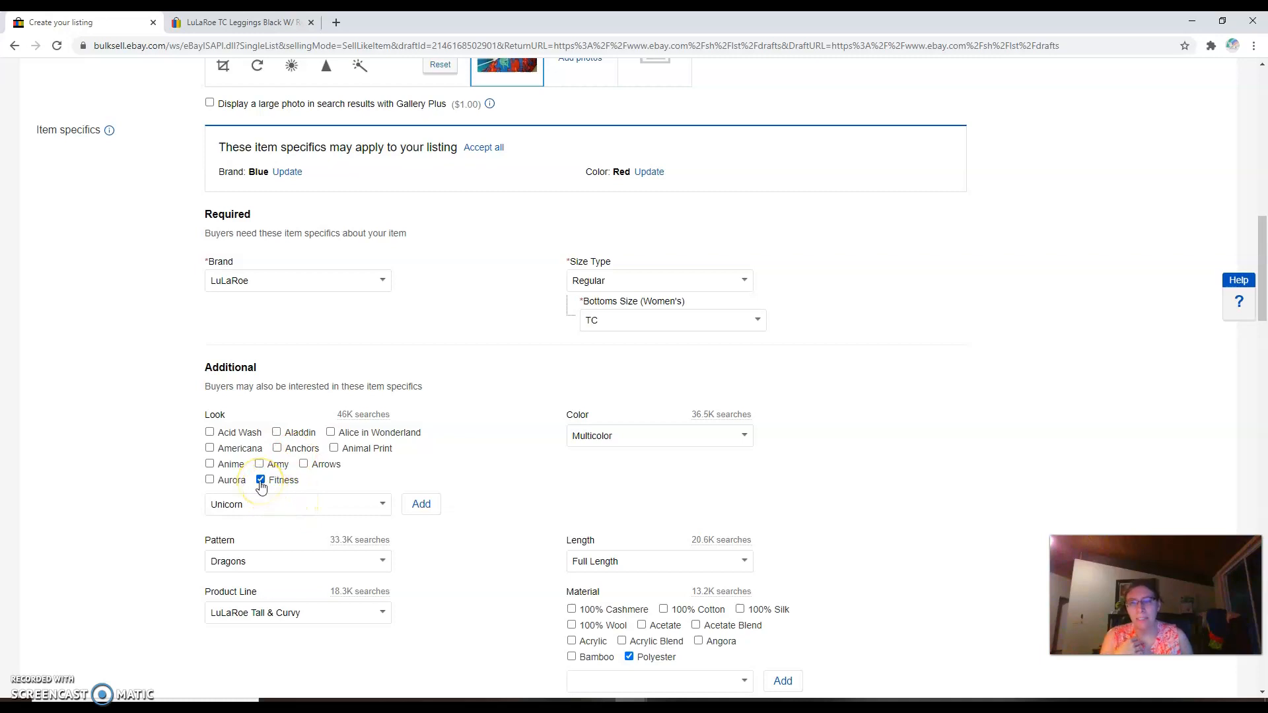
left_click(378, 506)
left_click(417, 504)
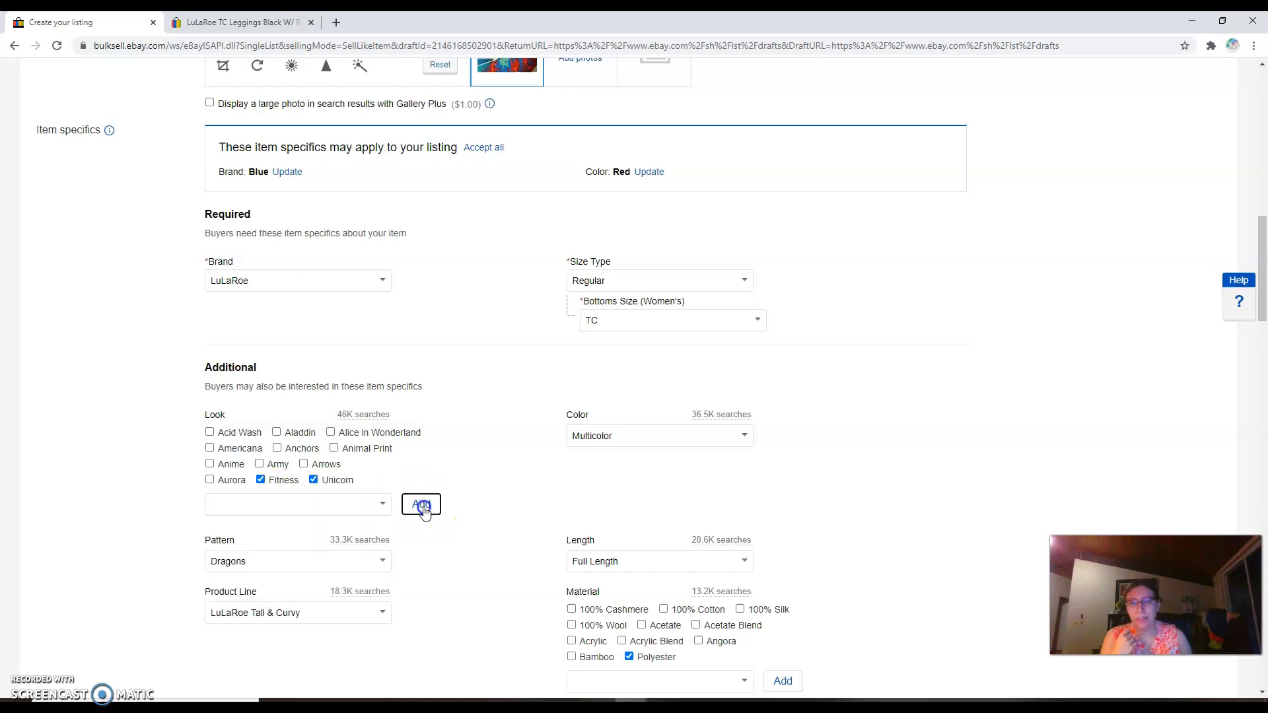
left_click(277, 481)
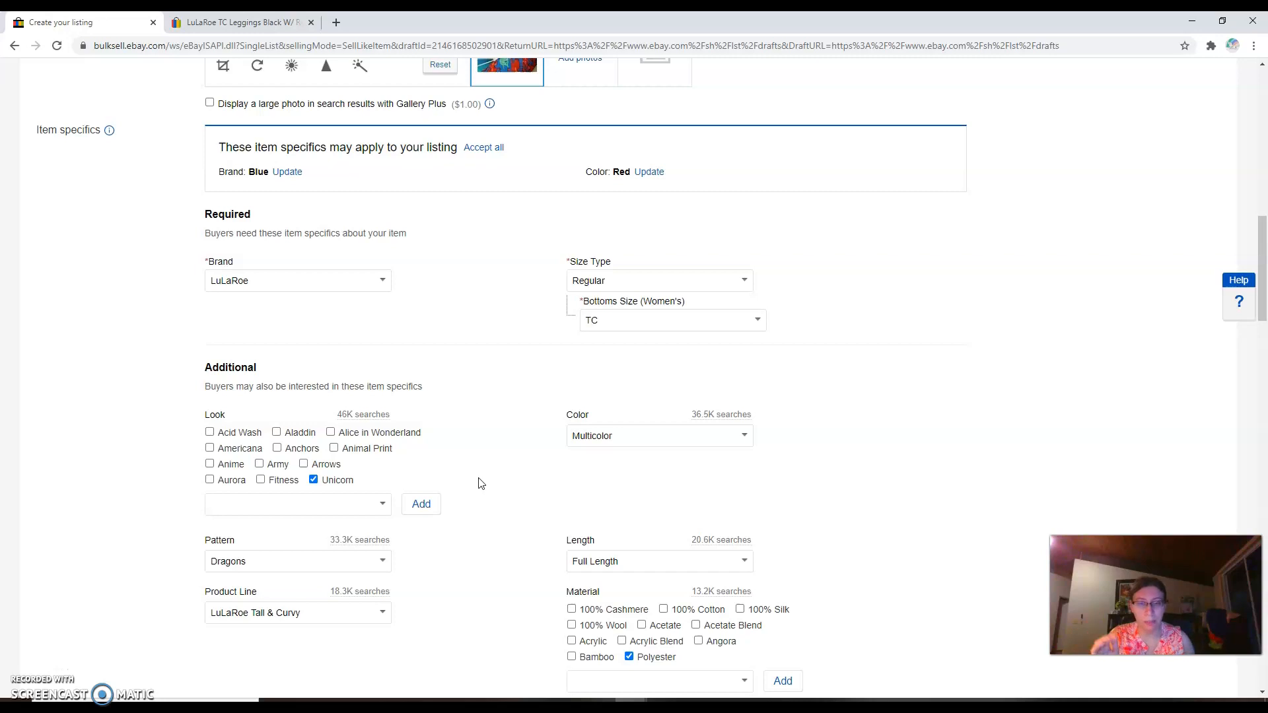
Add Polyester Blend to the Material item specific and deselect Polyester.
scroll(803, 536, "down", 2)
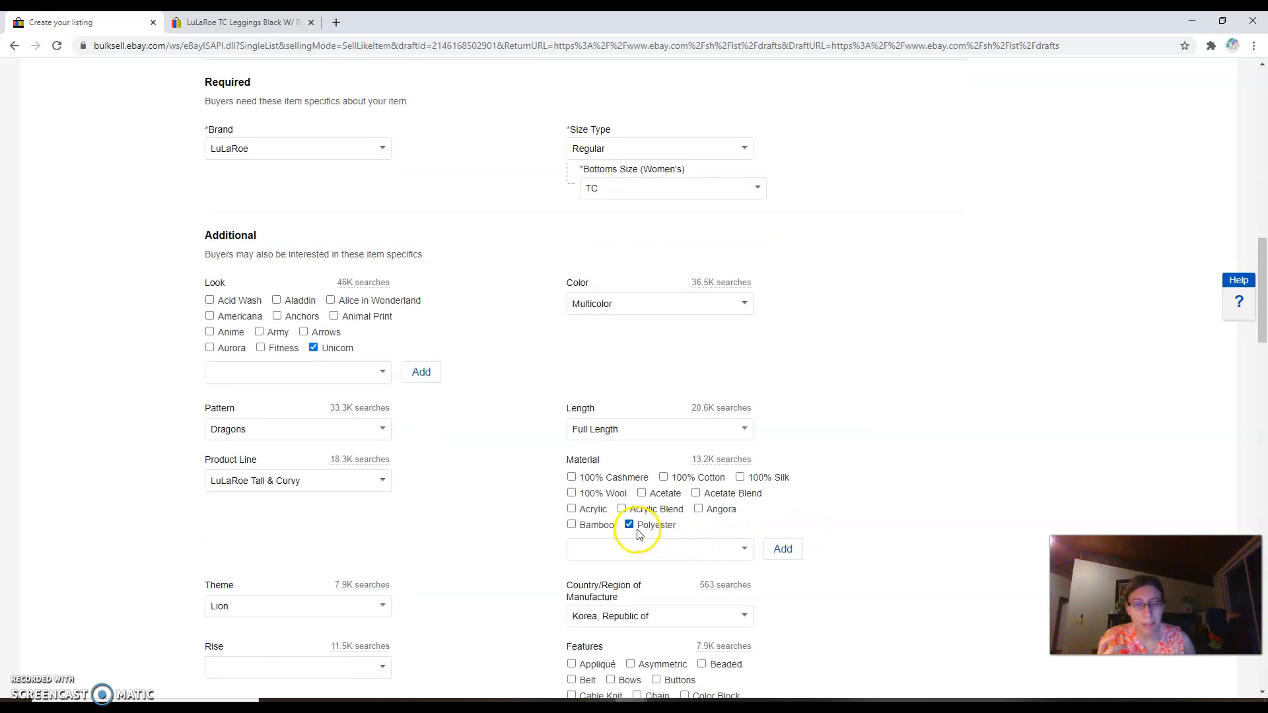
left_click(625, 547)
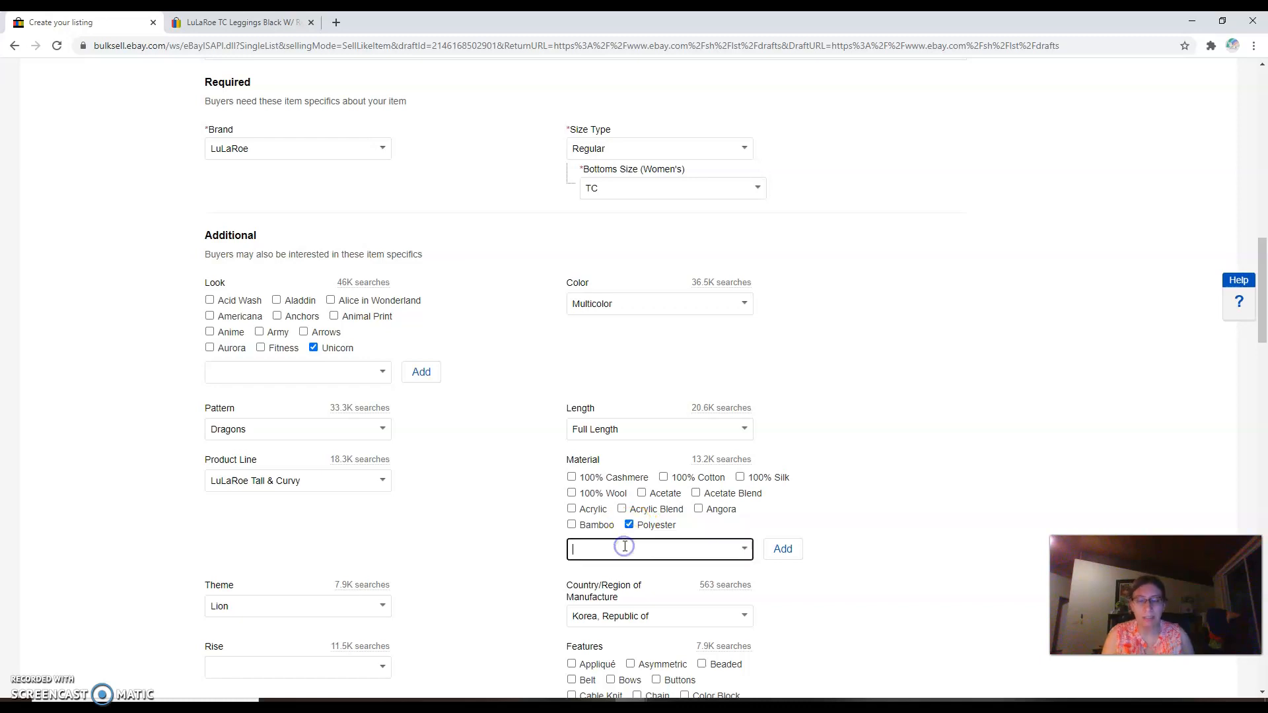
type("Polyest")
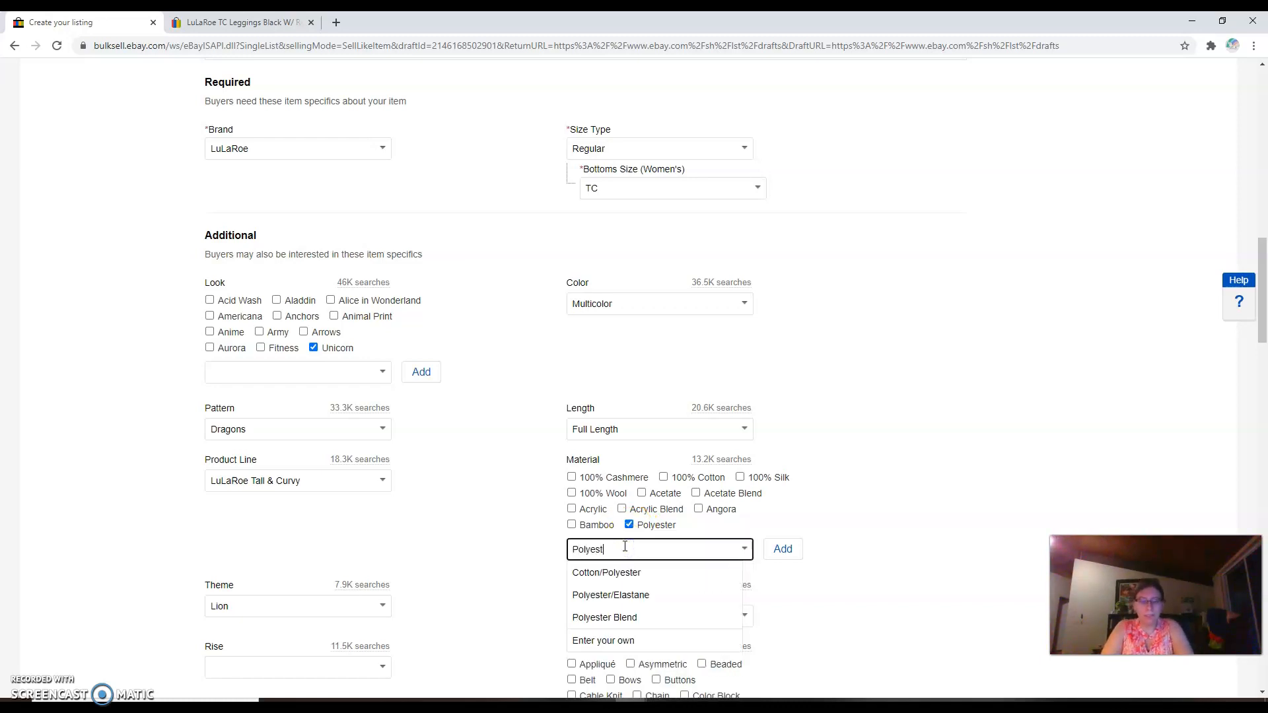
type("er")
left_click(625, 615)
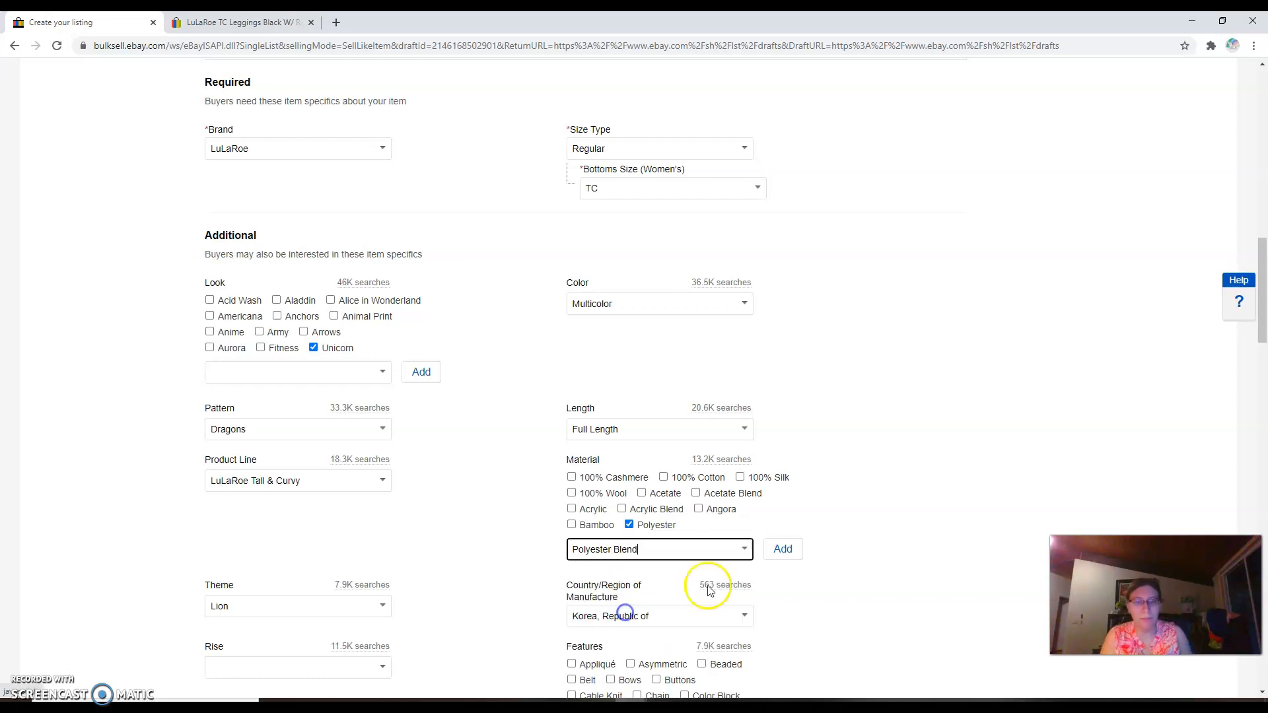
left_click(783, 549)
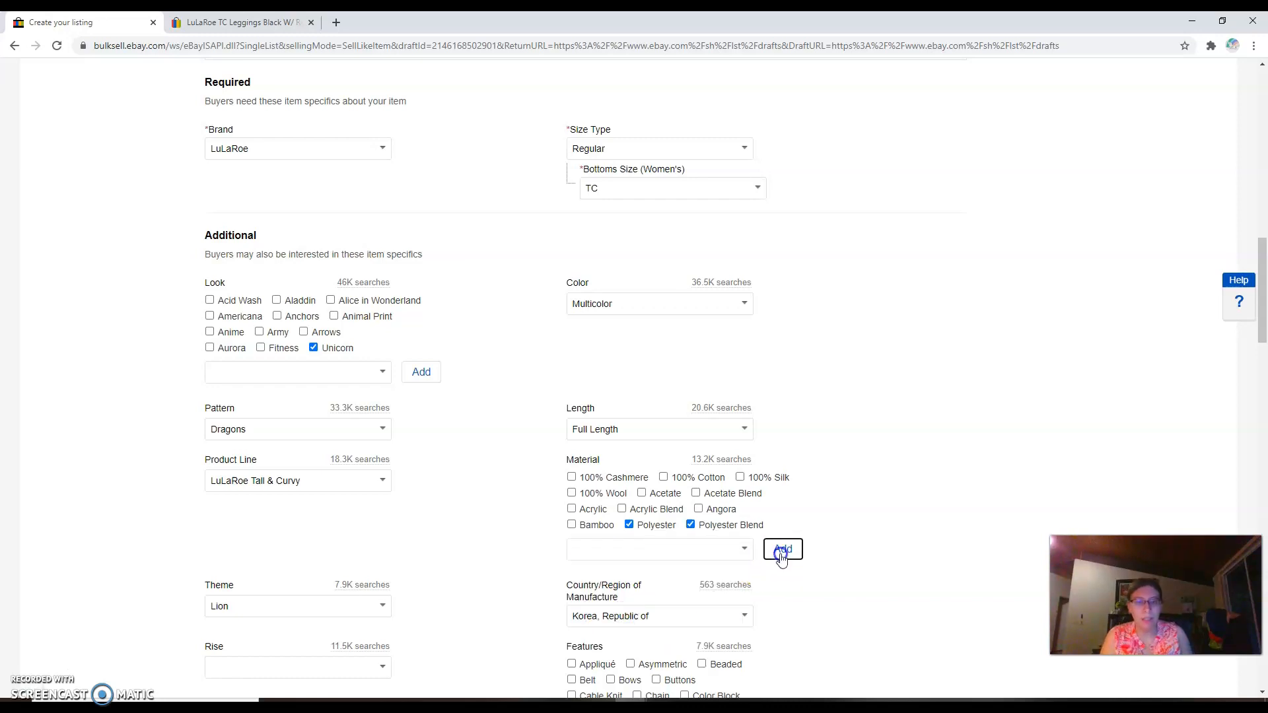
left_click(631, 530)
Review the remaining additional item specifics, including Theme, Rise, Features and Occasion.
scroll(400, 581, "down", 1)
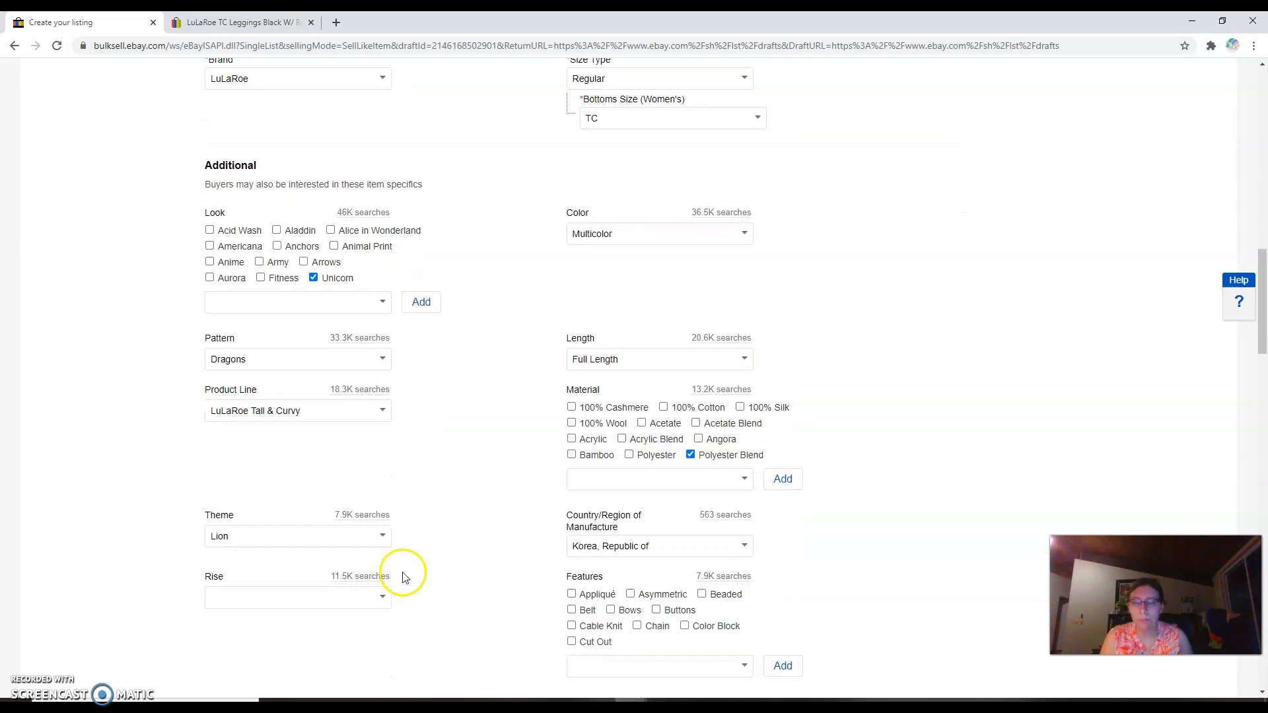
scroll(405, 576, "down", 1)
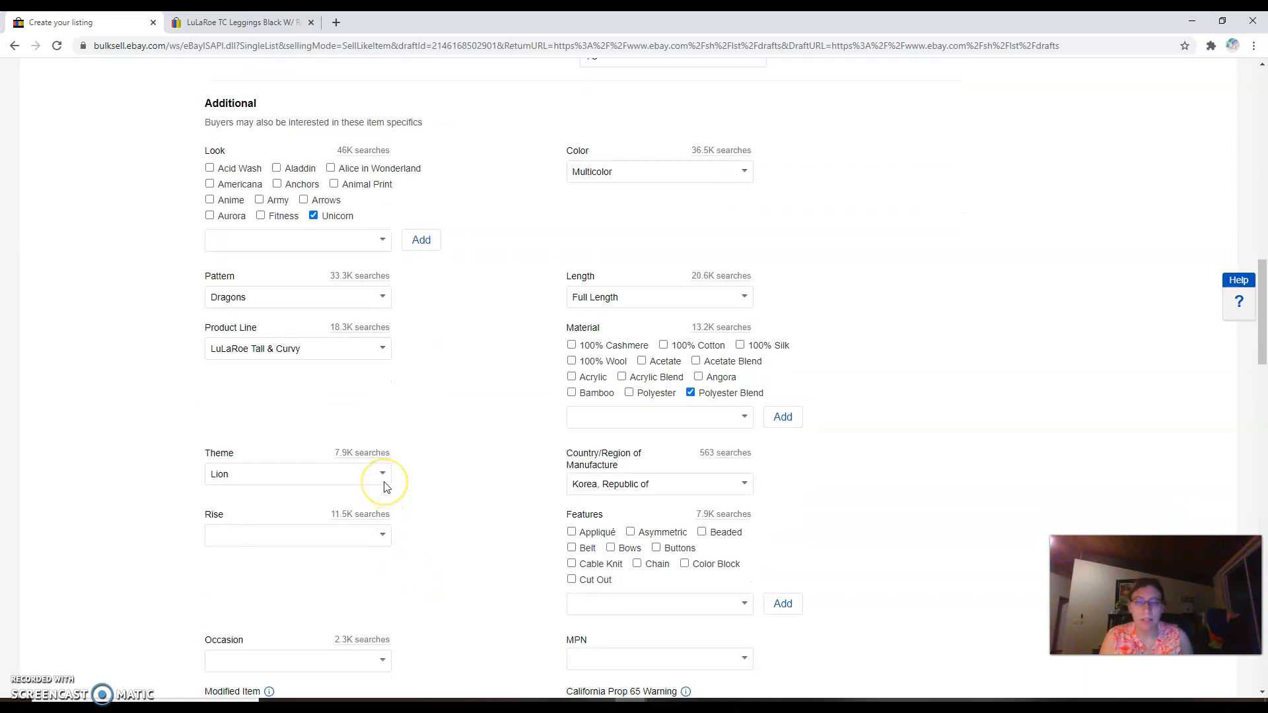
scroll(621, 489, "down", 2)
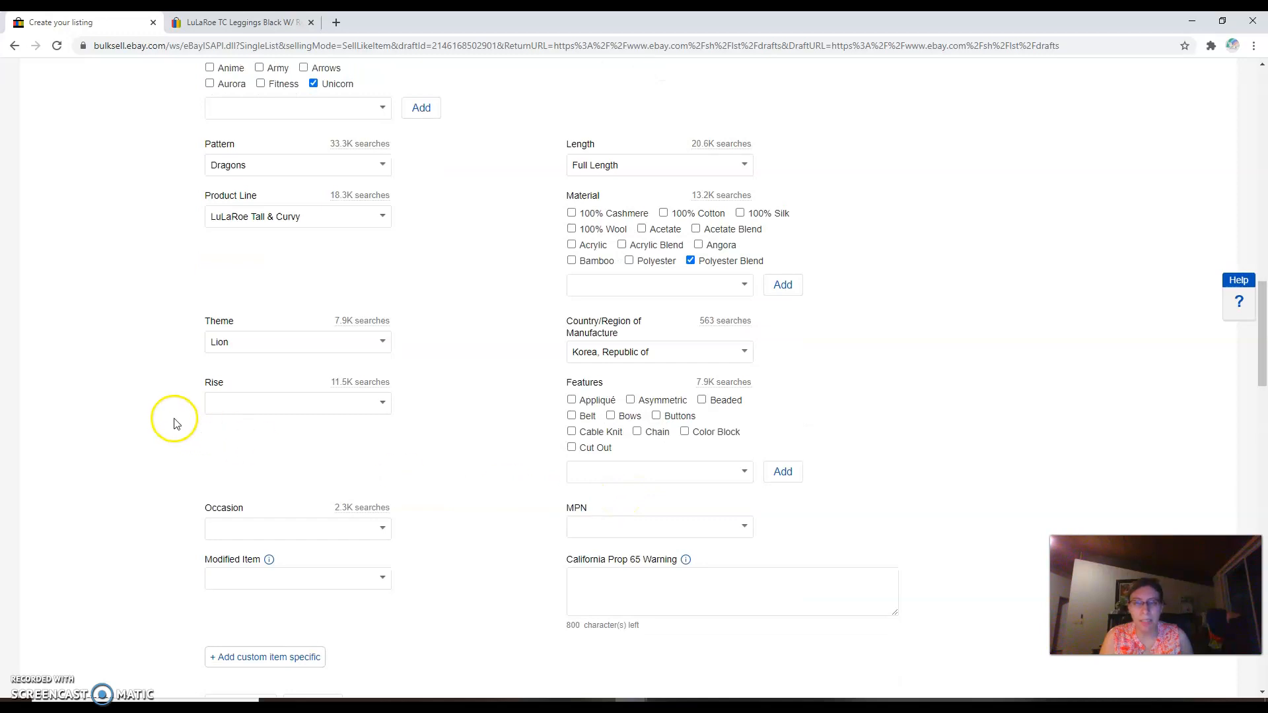
scroll(468, 368, "up", 1)
scroll(468, 369, "up", 3)
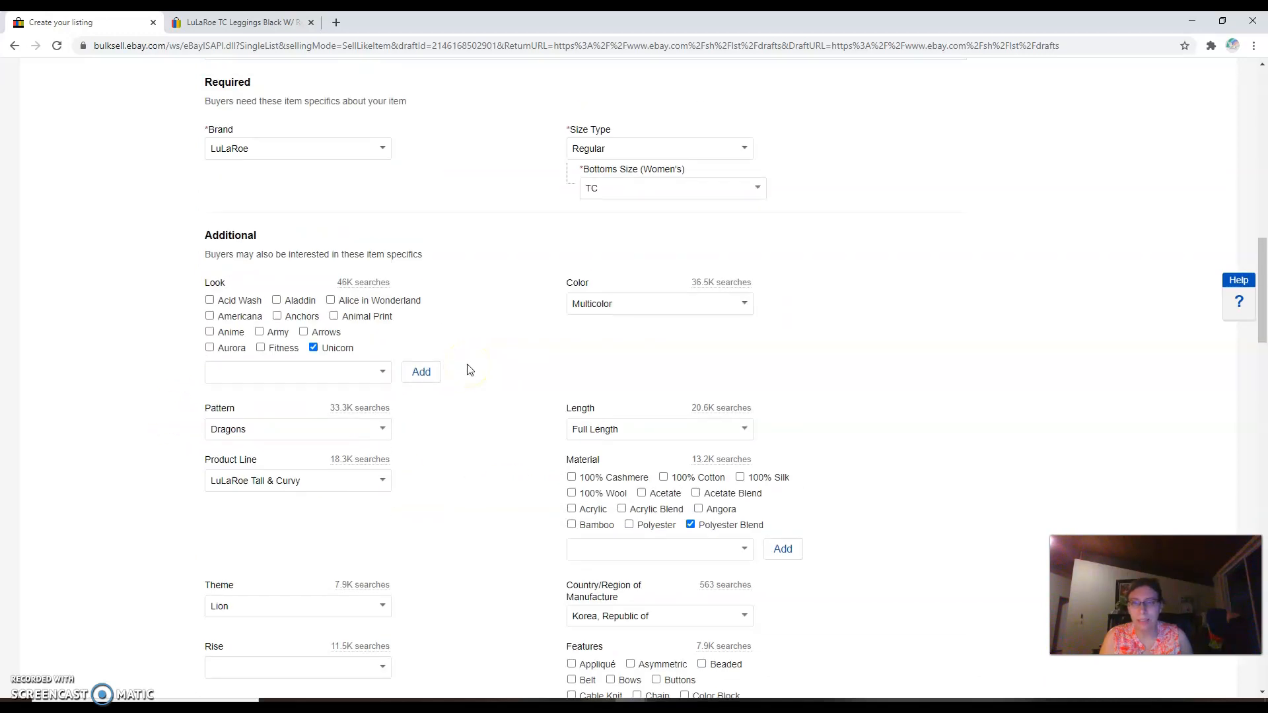
Look at the custom item specific form without adding anything, and preview the item description in the mobile-friendly checker.
scroll(468, 369, "down", 8)
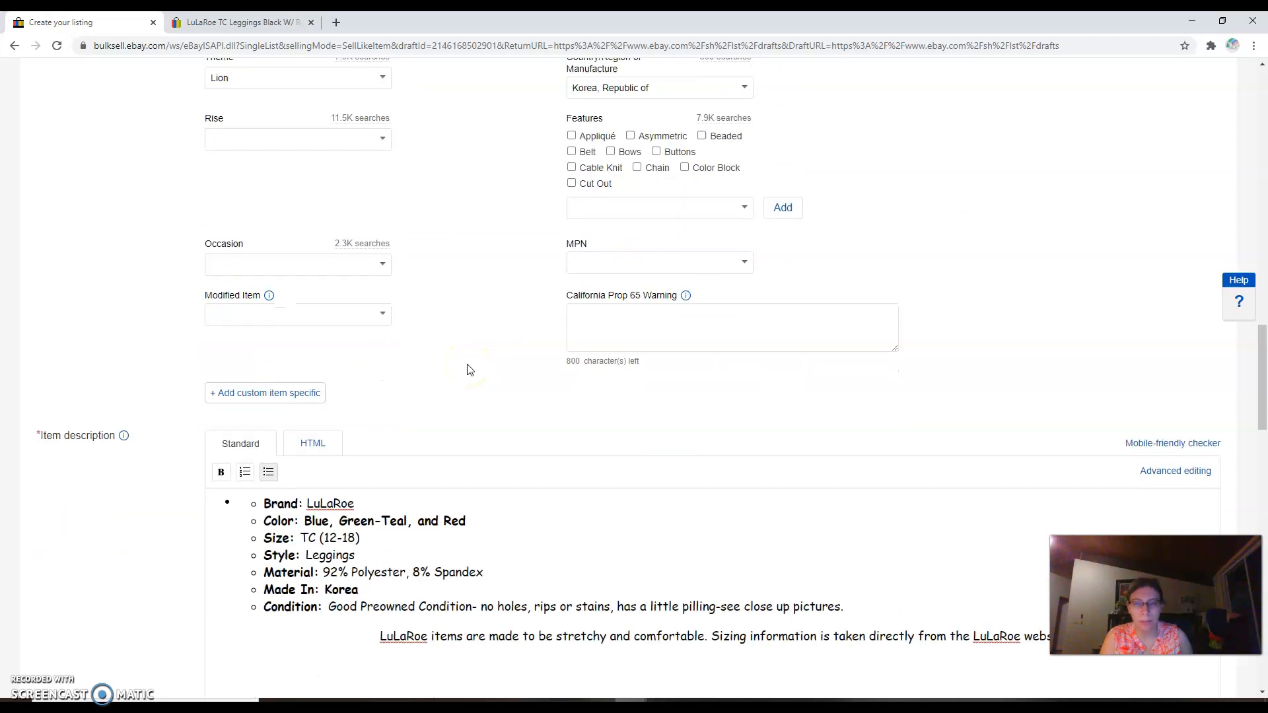
left_click(277, 395)
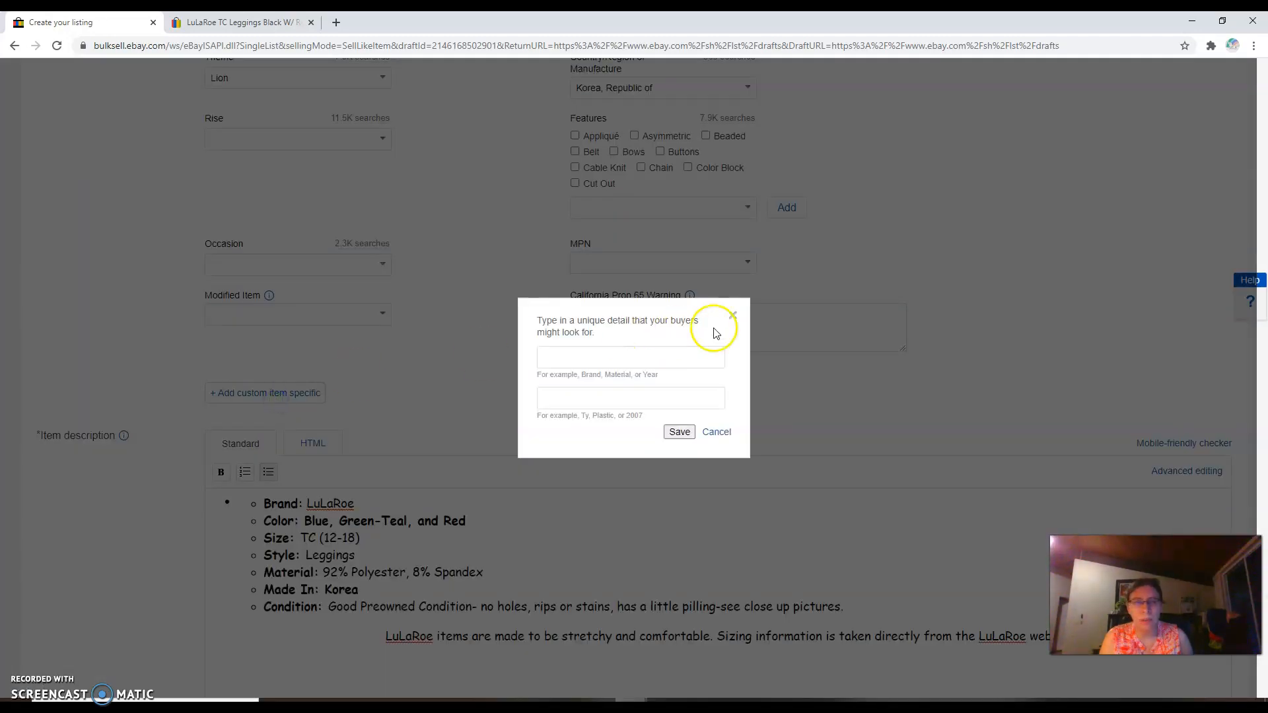
left_click(733, 318)
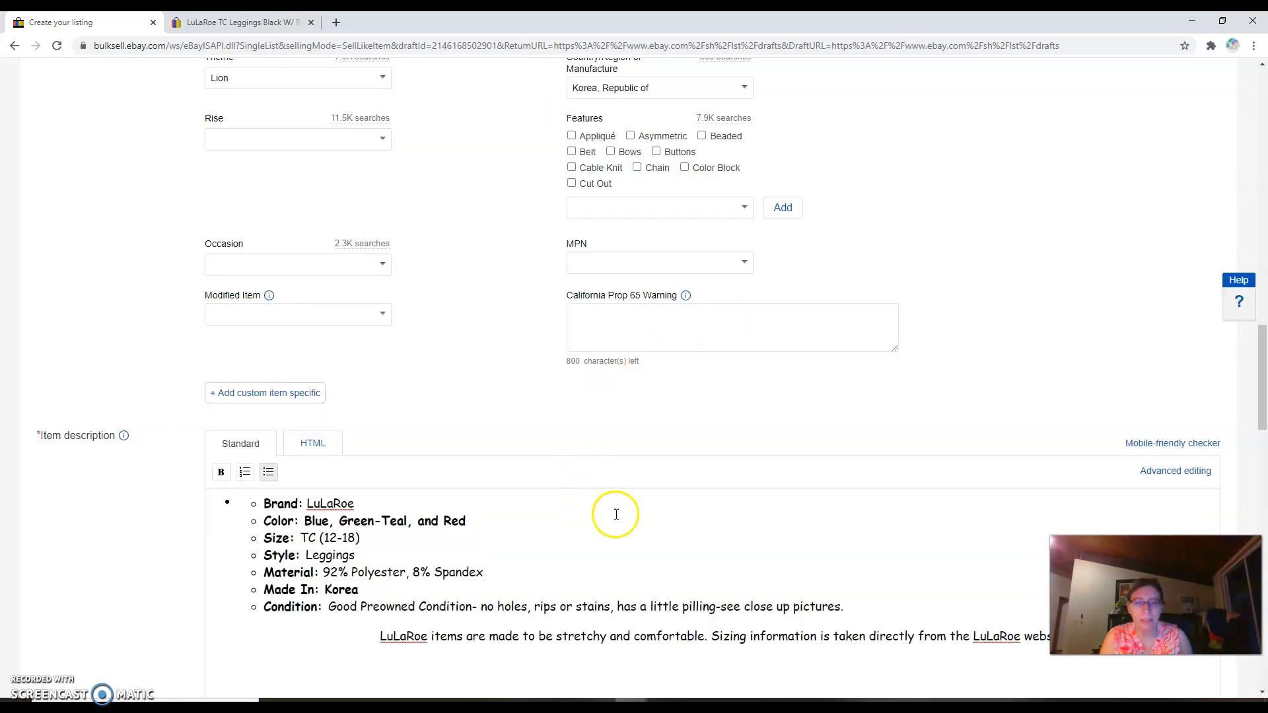
left_click(1189, 445)
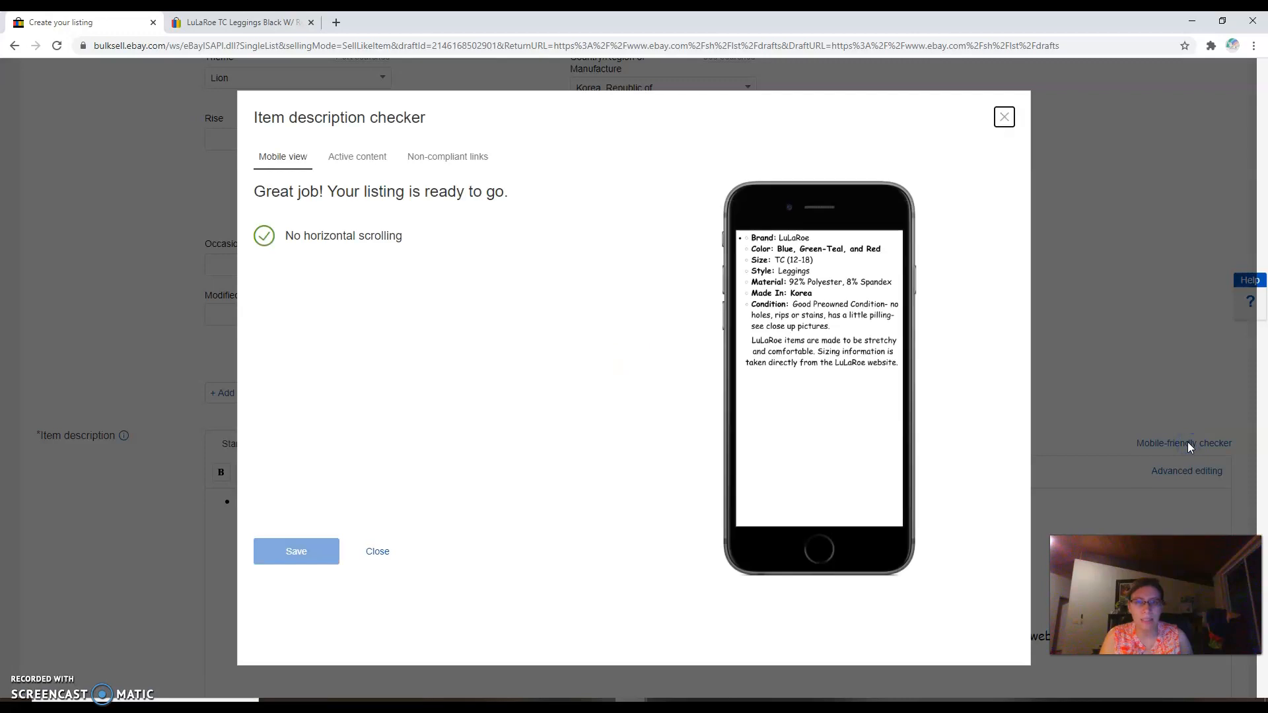
left_click(380, 552)
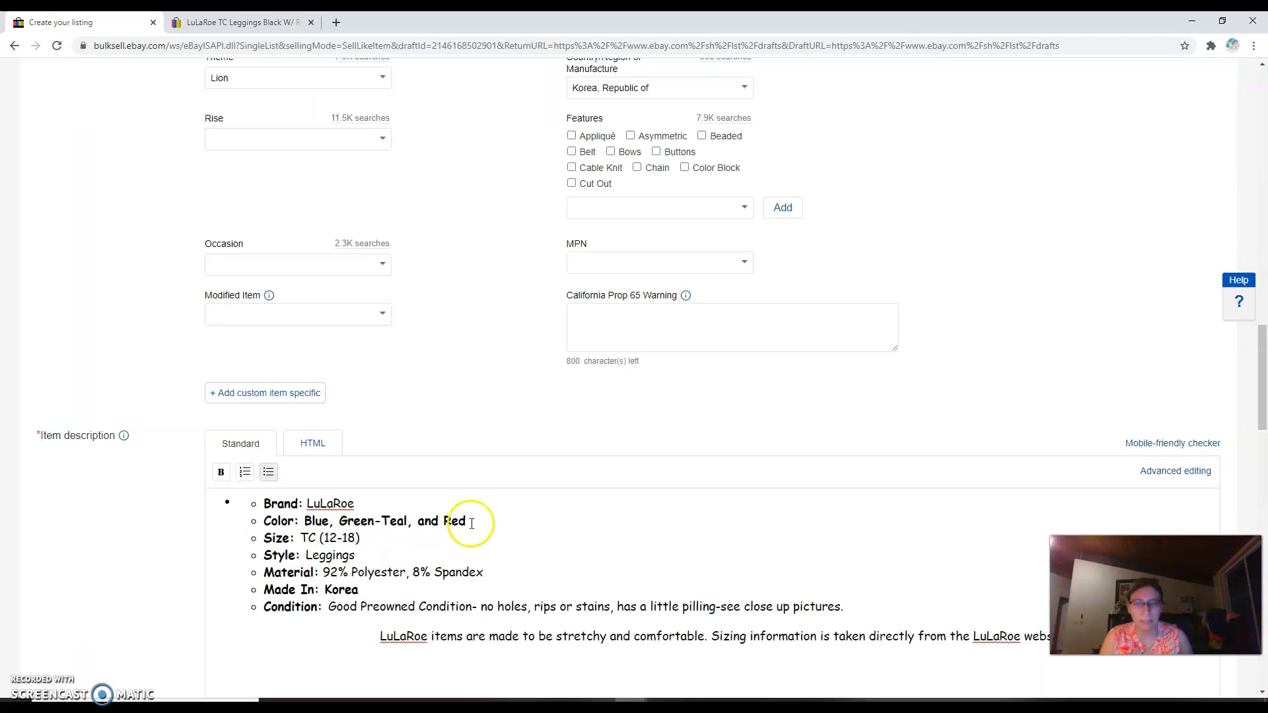
Add an empty bullet above the Brand line in the item description and insert the Lularoe custom template there using advanced editing.
scroll(374, 536, "down", 2)
left_click(263, 371)
key("Return")
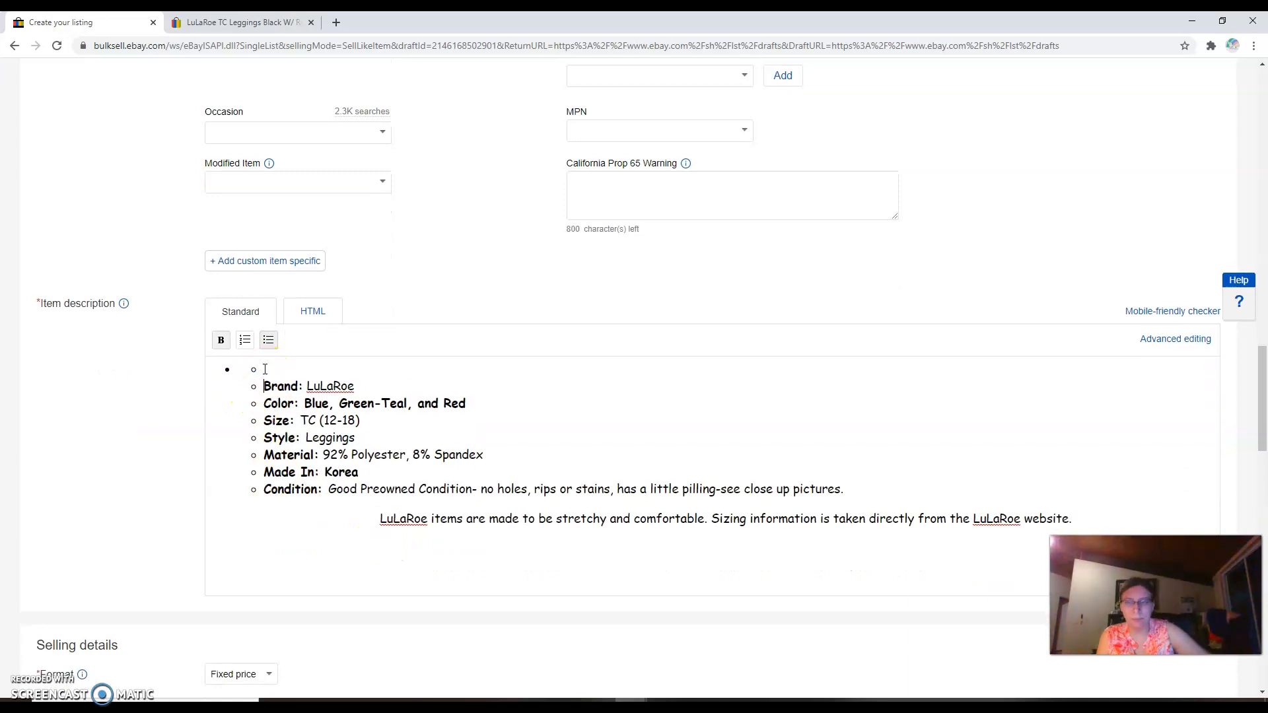
left_click(1189, 339)
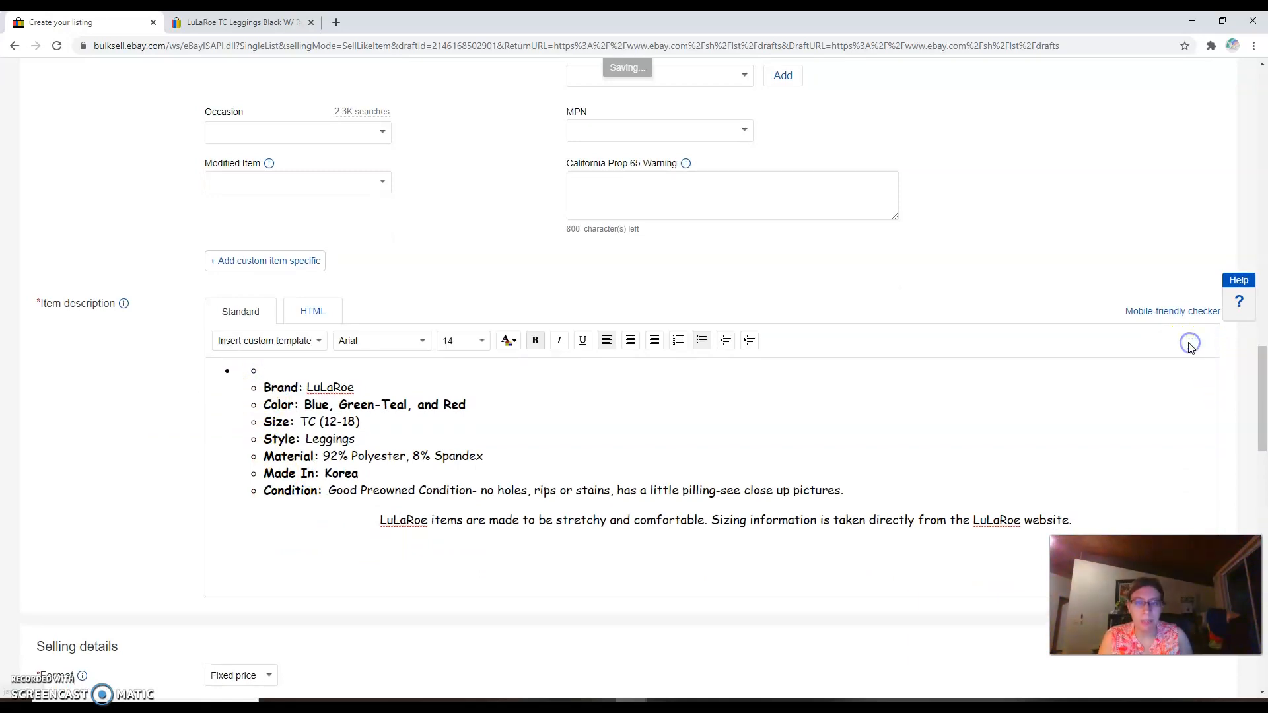
left_click(282, 343)
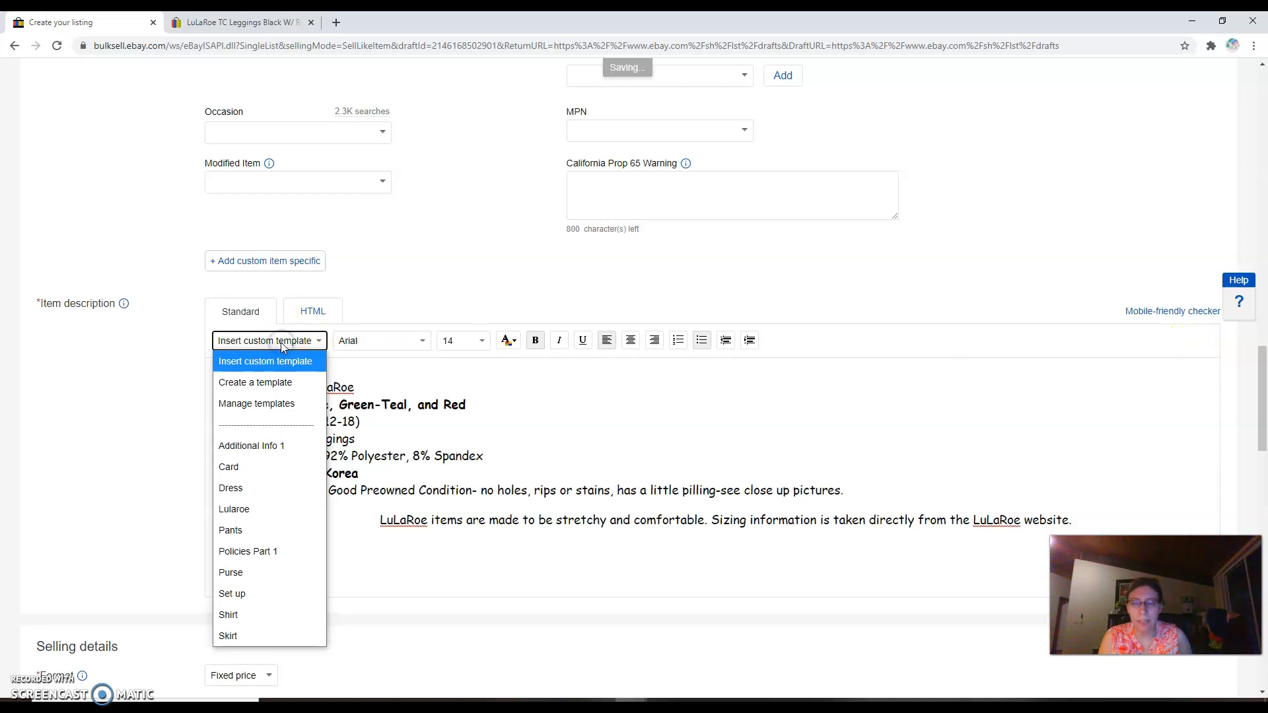
left_click(262, 512)
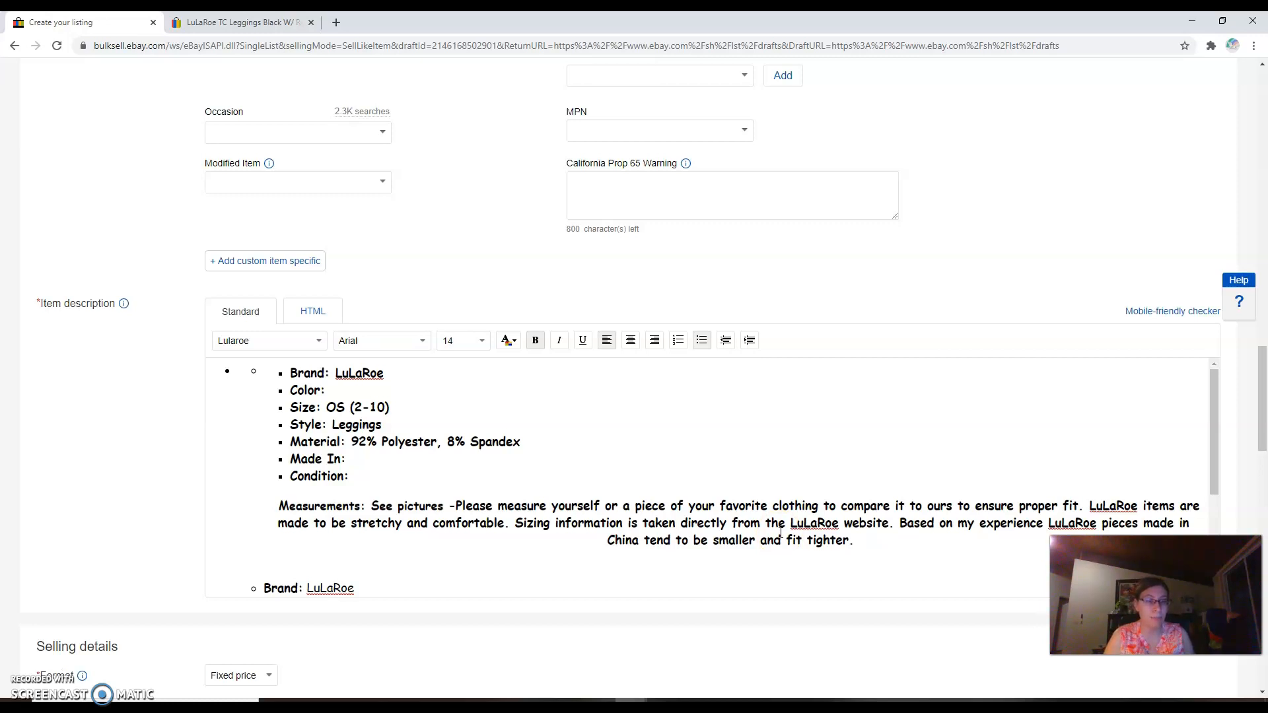
Delete the inserted template text from the item description and remove the blank lines above the original Brand line.
left_click_drag(854, 542, 135, 309)
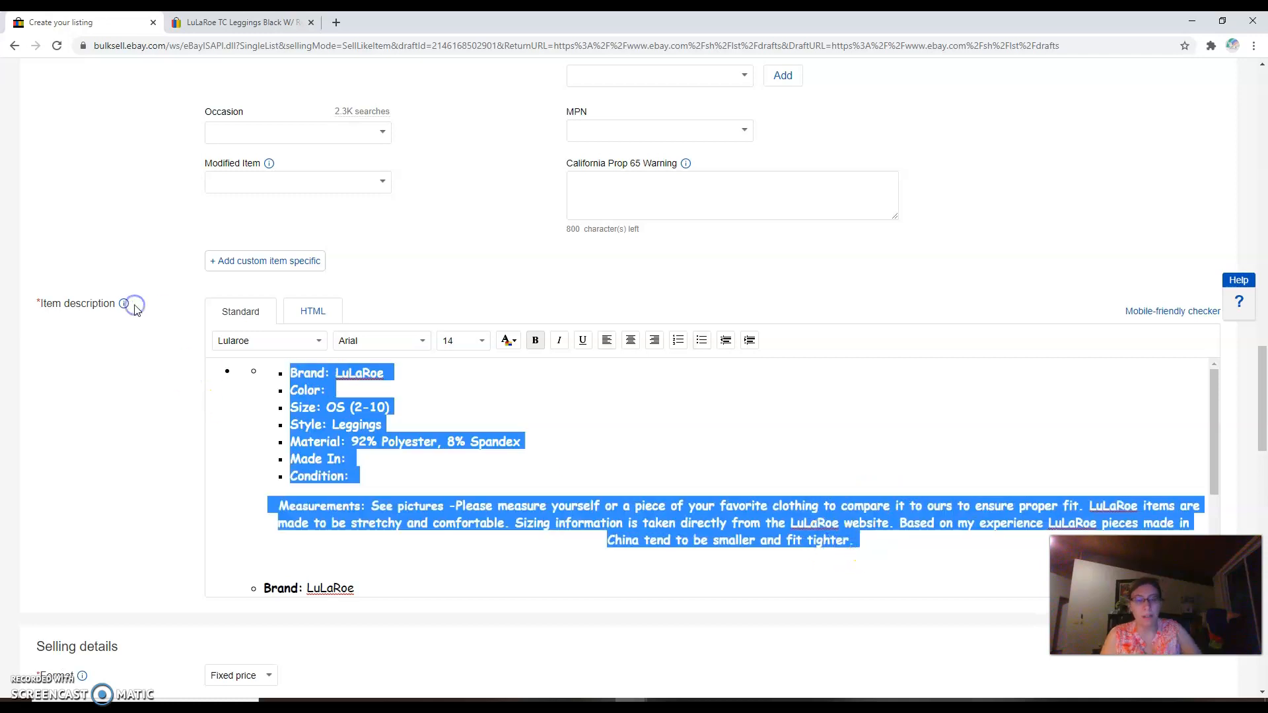
key("Delete")
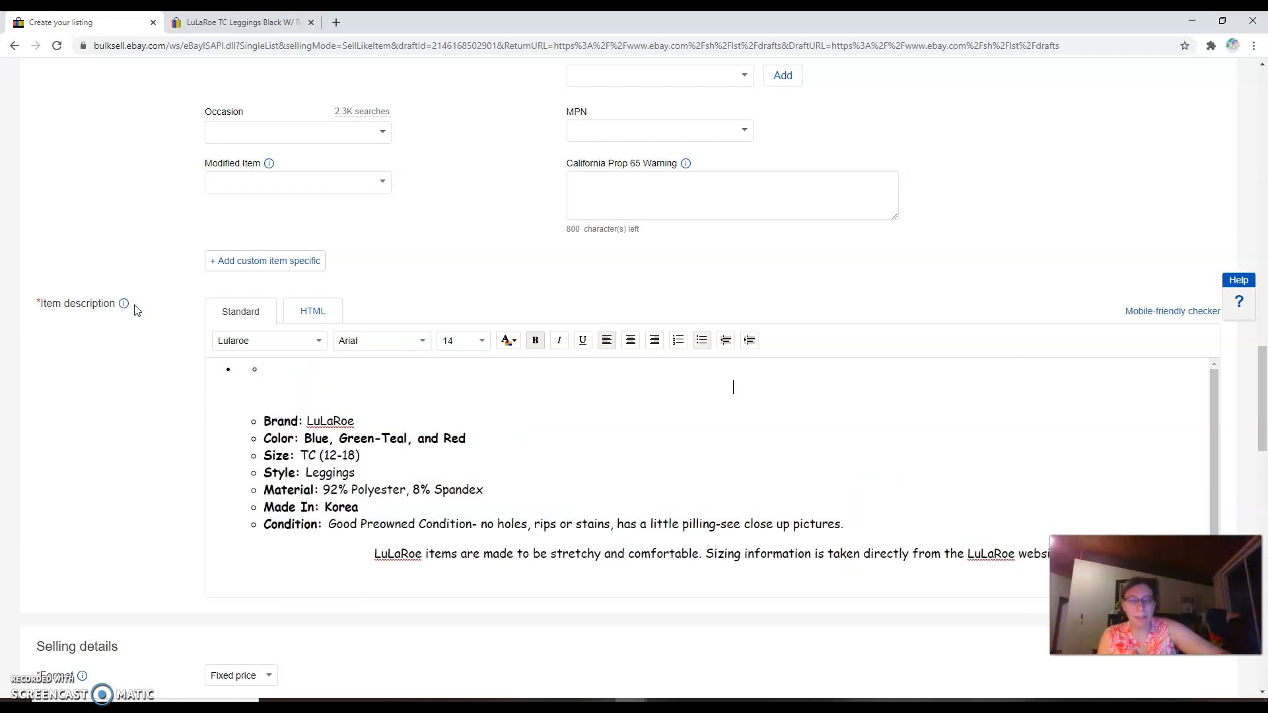
left_click(293, 389)
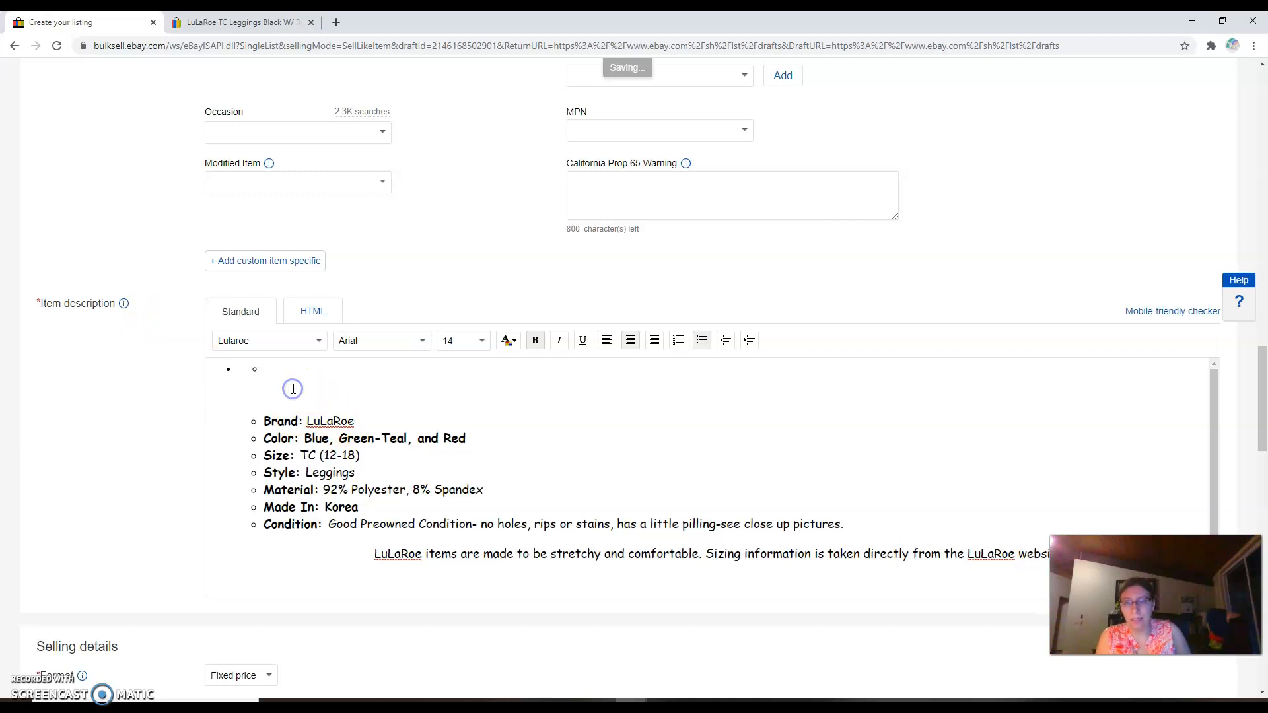
left_click(261, 421)
key("BackSpace")
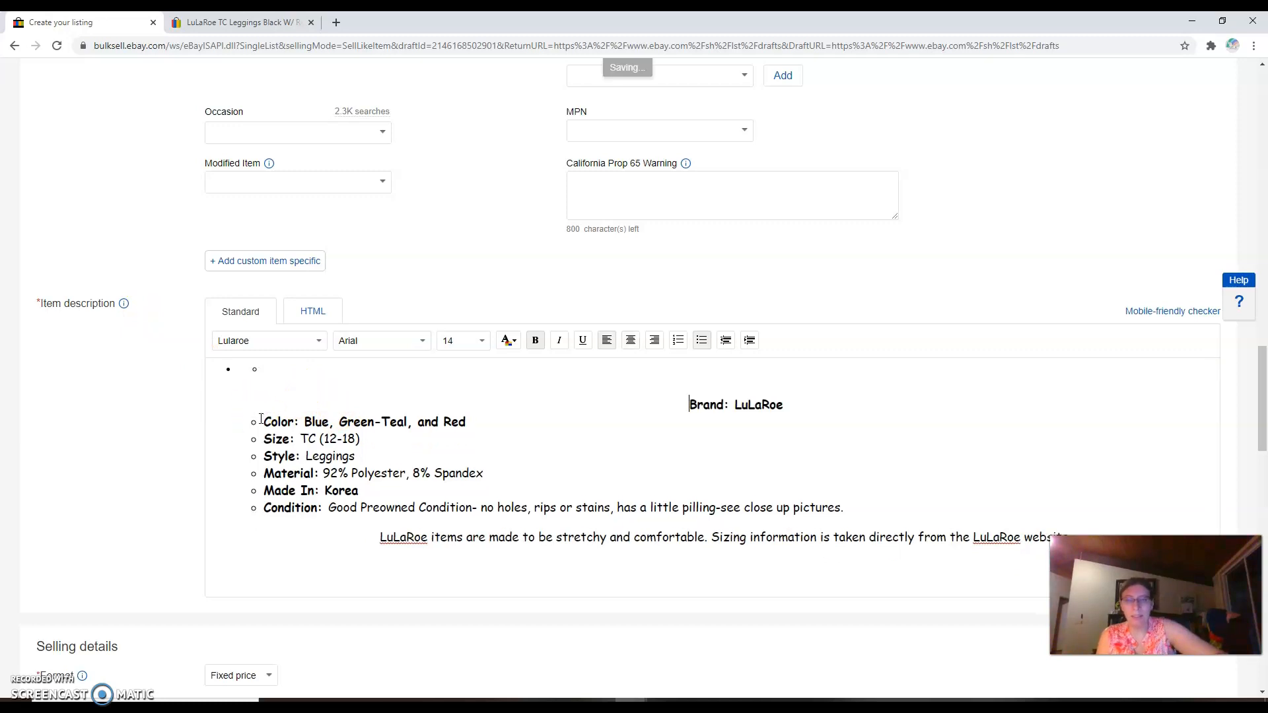
key("BackSpace")
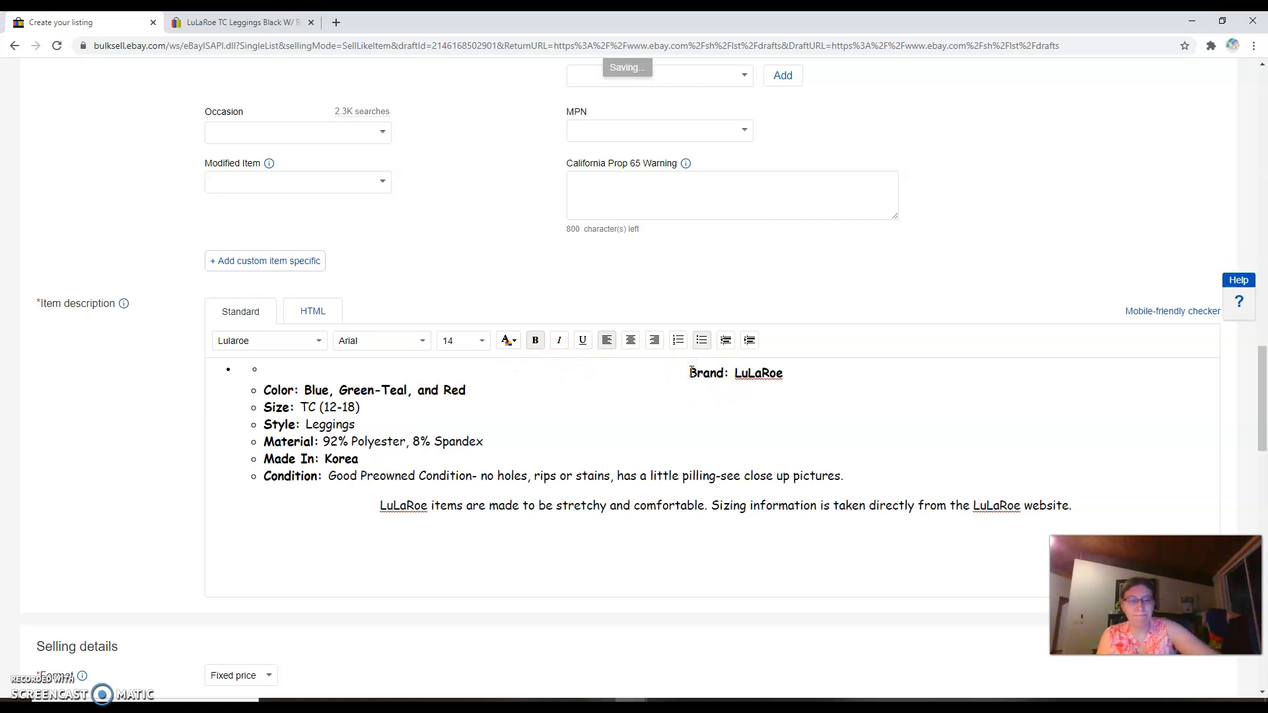
Undo the blank line removals and the template text deletion in the item description.
right_click(639, 440)
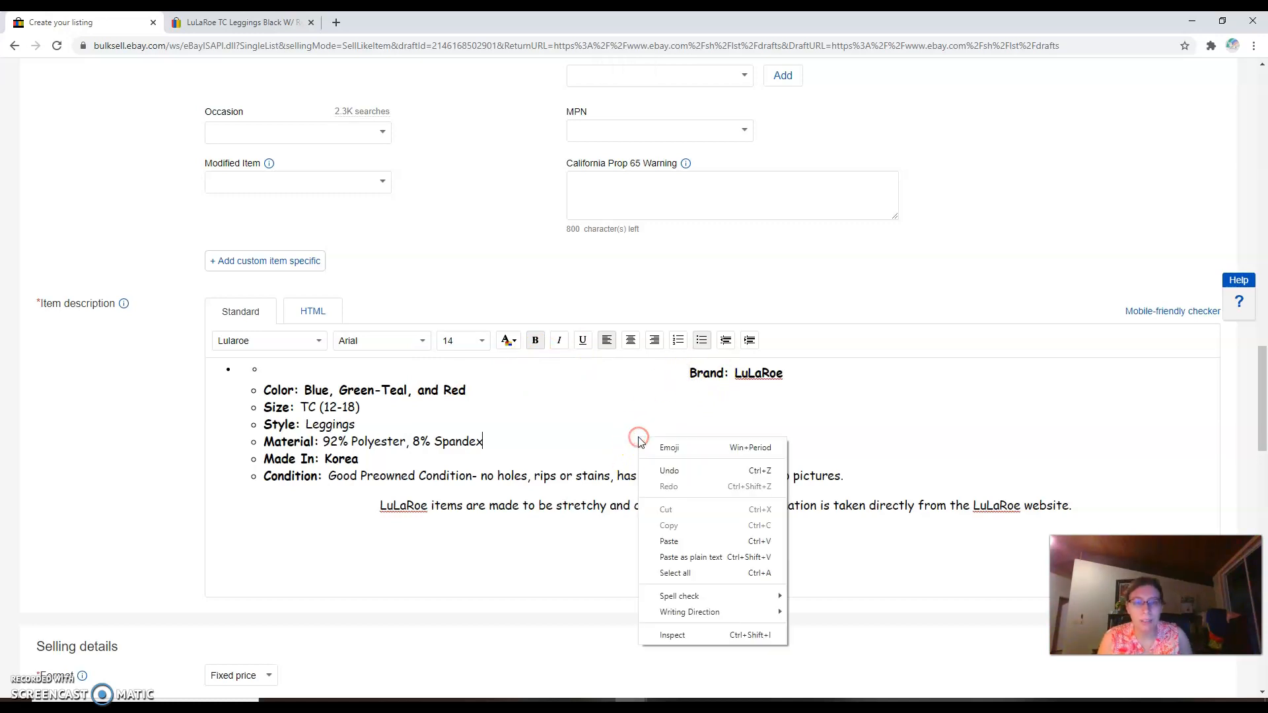
left_click(669, 471)
right_click(662, 468)
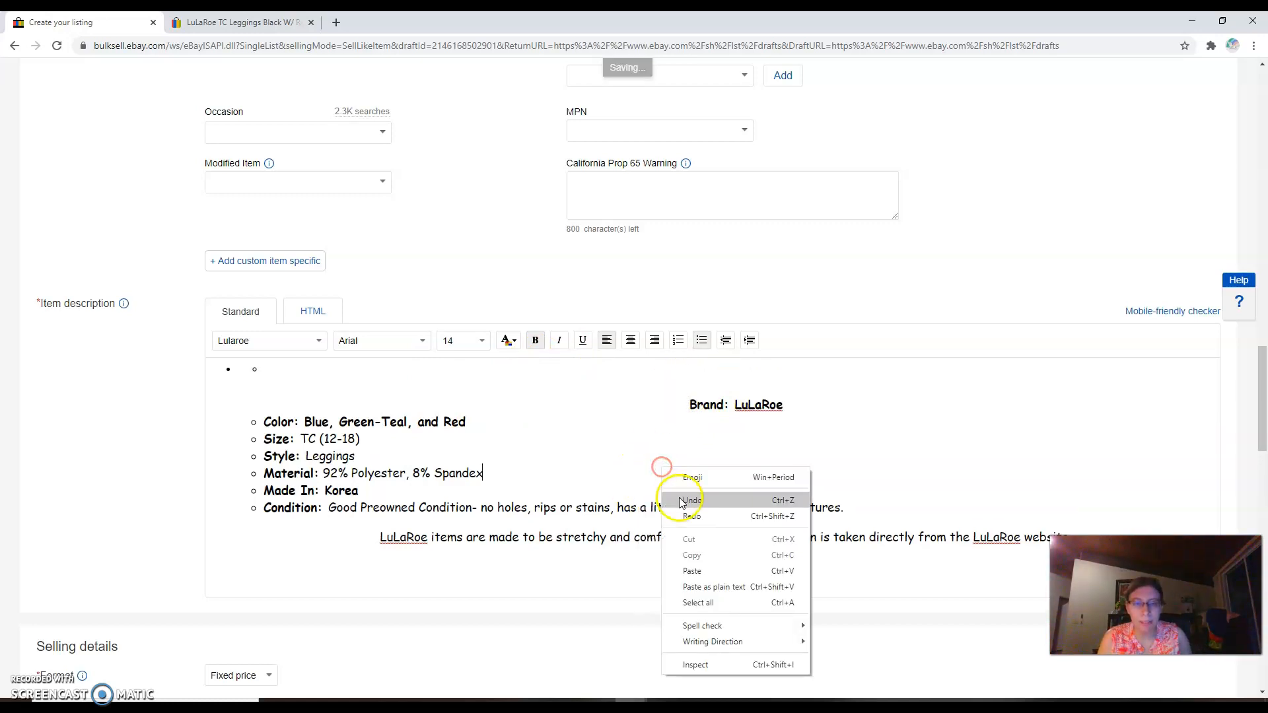
left_click(683, 502)
right_click(671, 456)
left_click(691, 487)
right_click(635, 431)
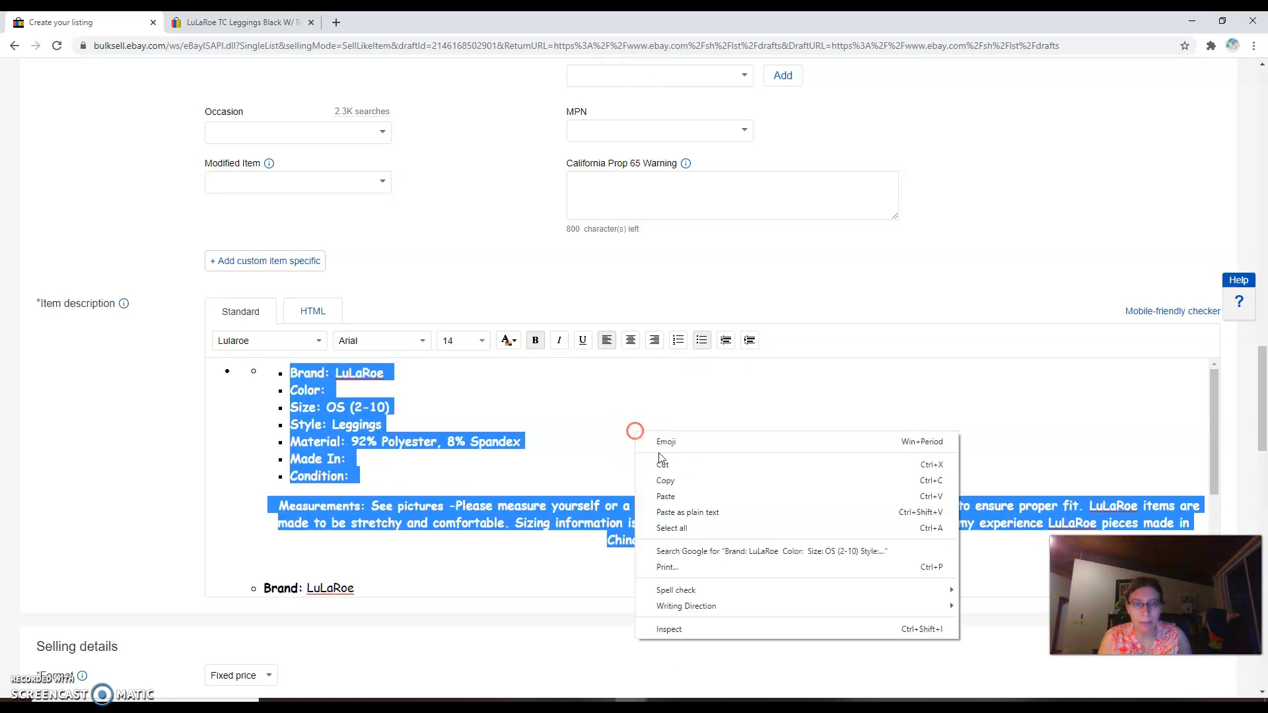
left_click(597, 456)
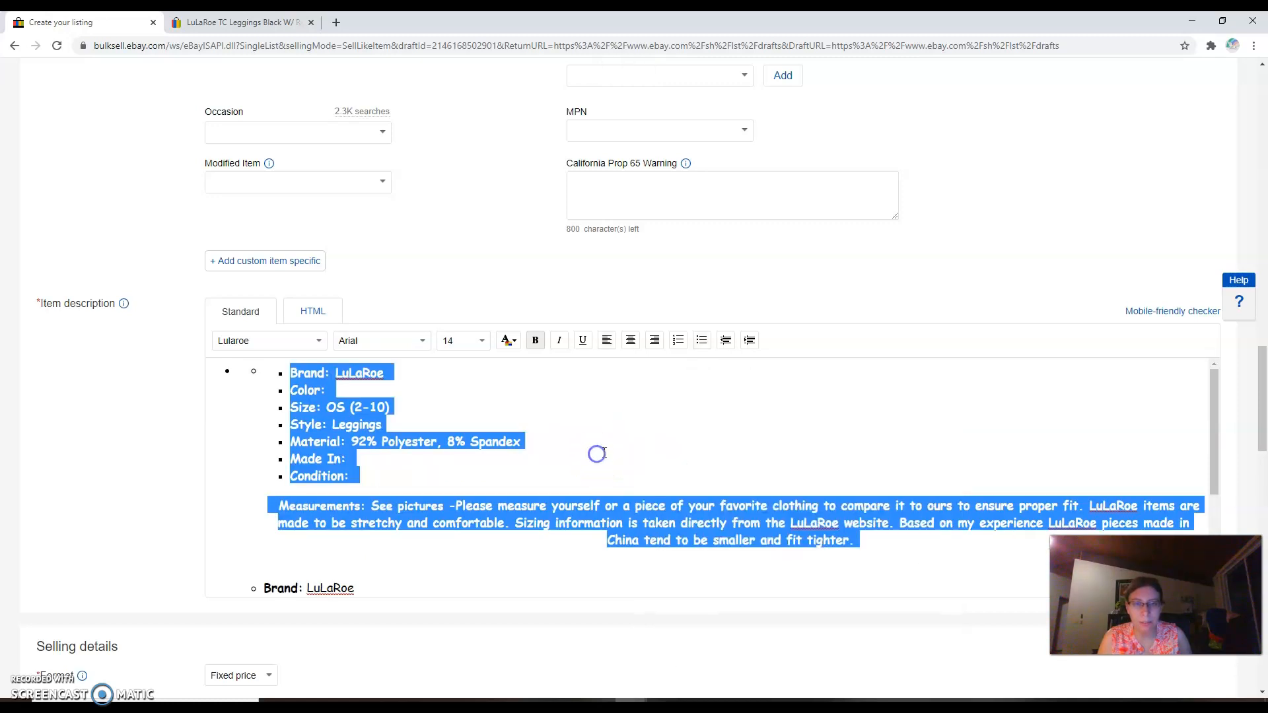
Undo the Lularoe template insertion and the added empty bullet in the item description.
left_click(597, 454)
right_click(634, 449)
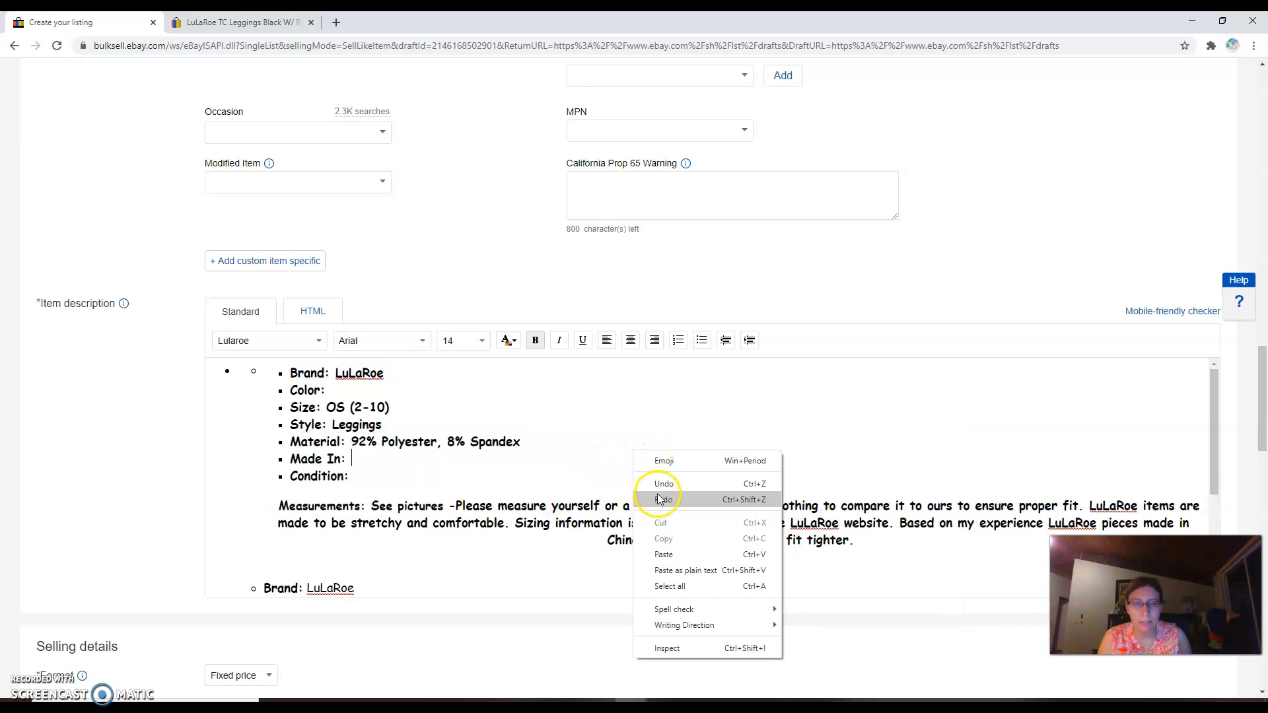
left_click(659, 499)
right_click(583, 410)
left_click(619, 457)
left_click(595, 526)
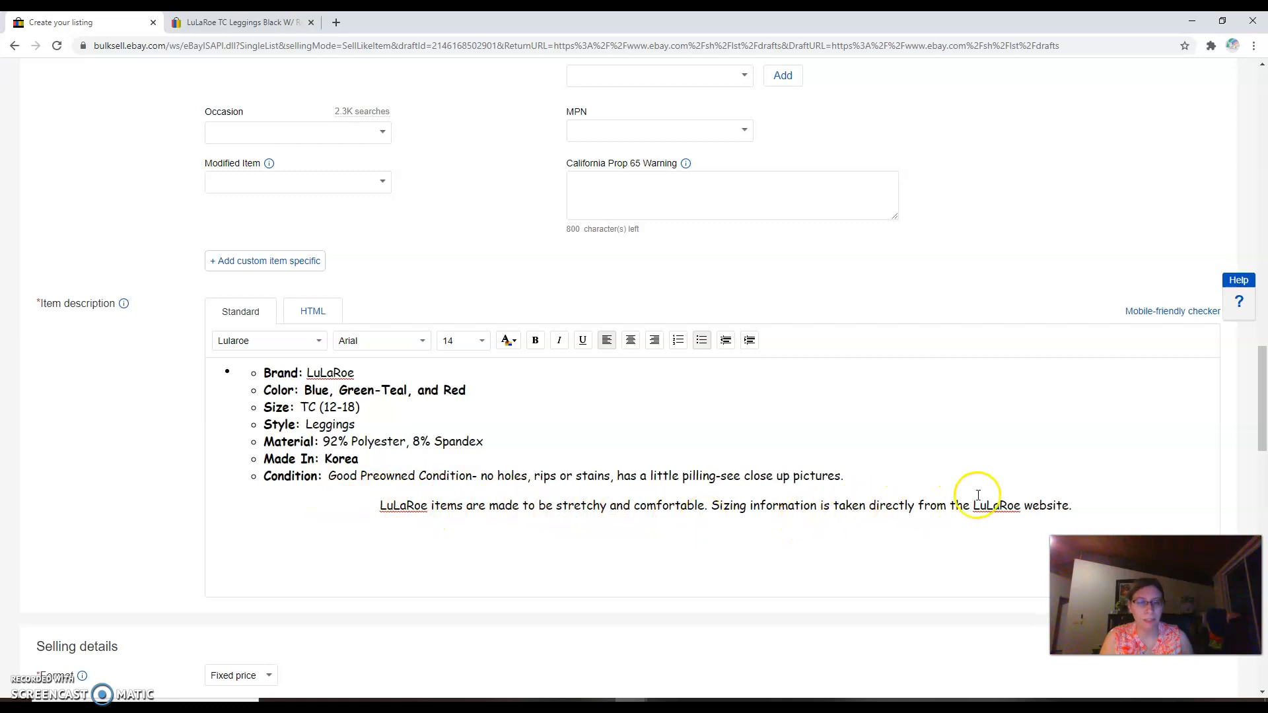
Set the package weight to 7 oz in the shipping details.
scroll(952, 456, "down", 4)
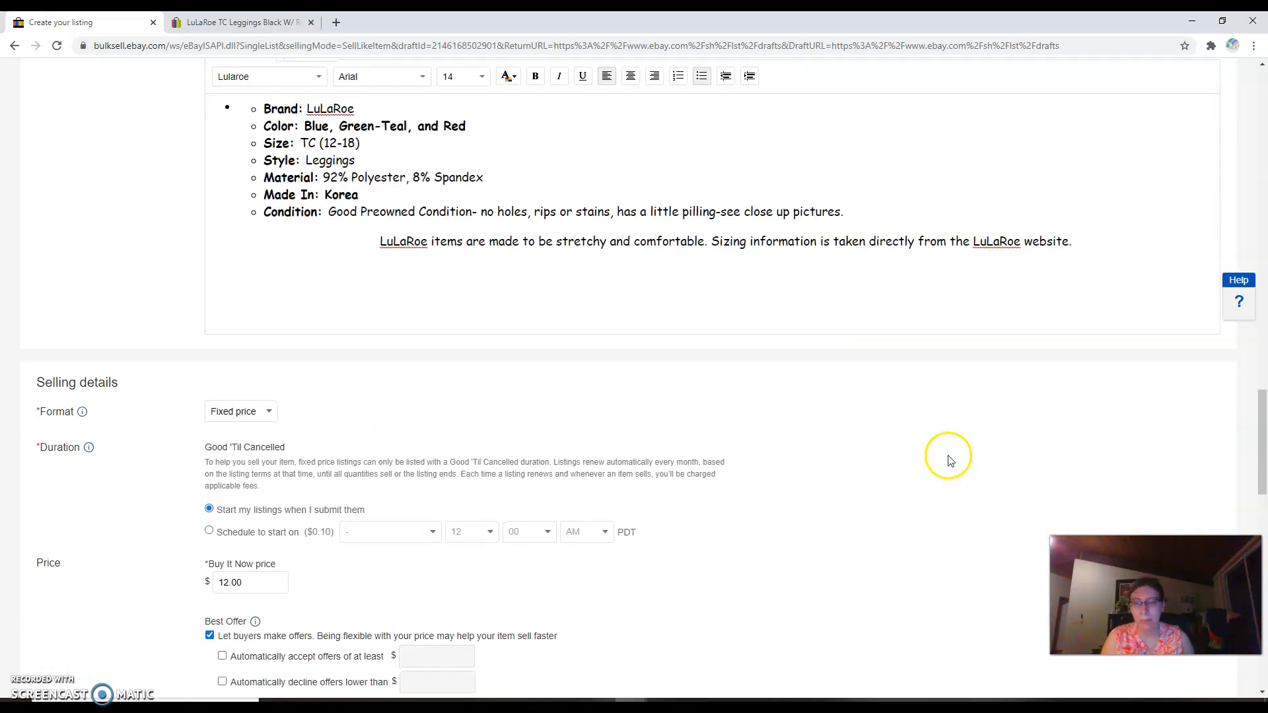
scroll(405, 394, "down", 4)
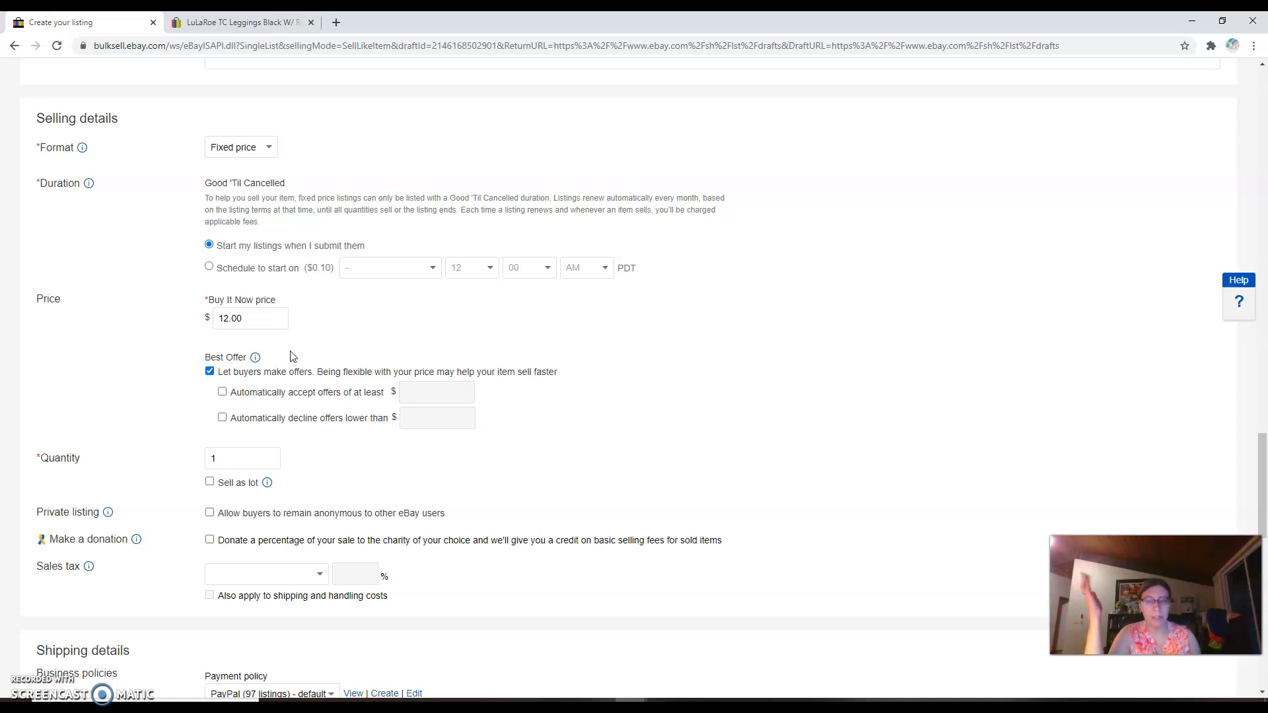
scroll(708, 334, "down", 2)
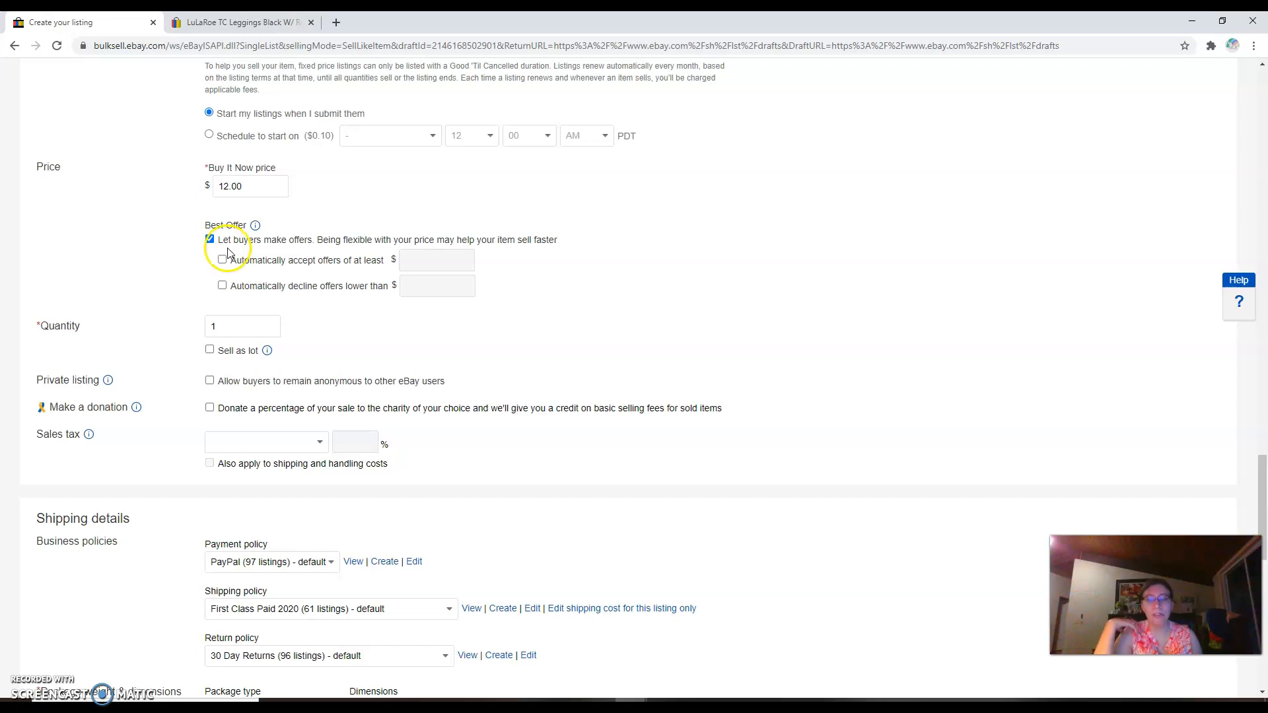
scroll(423, 502, "down", 2)
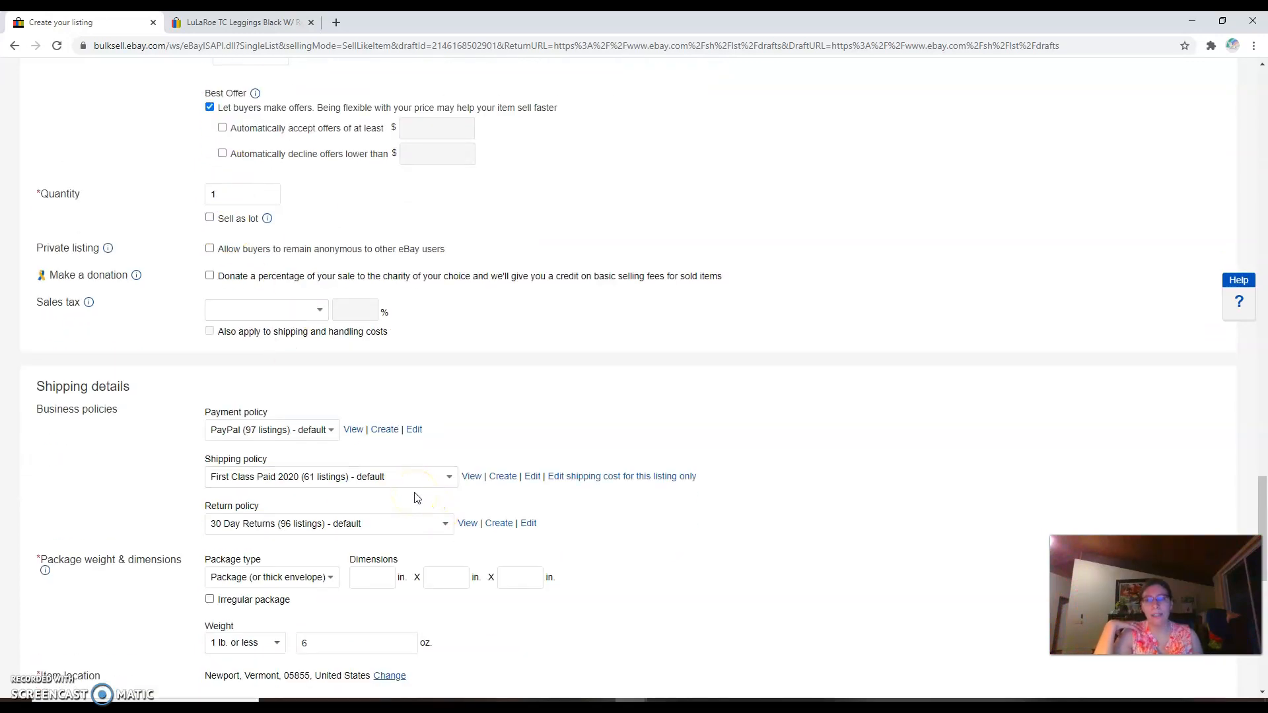
scroll(418, 498, "down", 2)
left_click(325, 505)
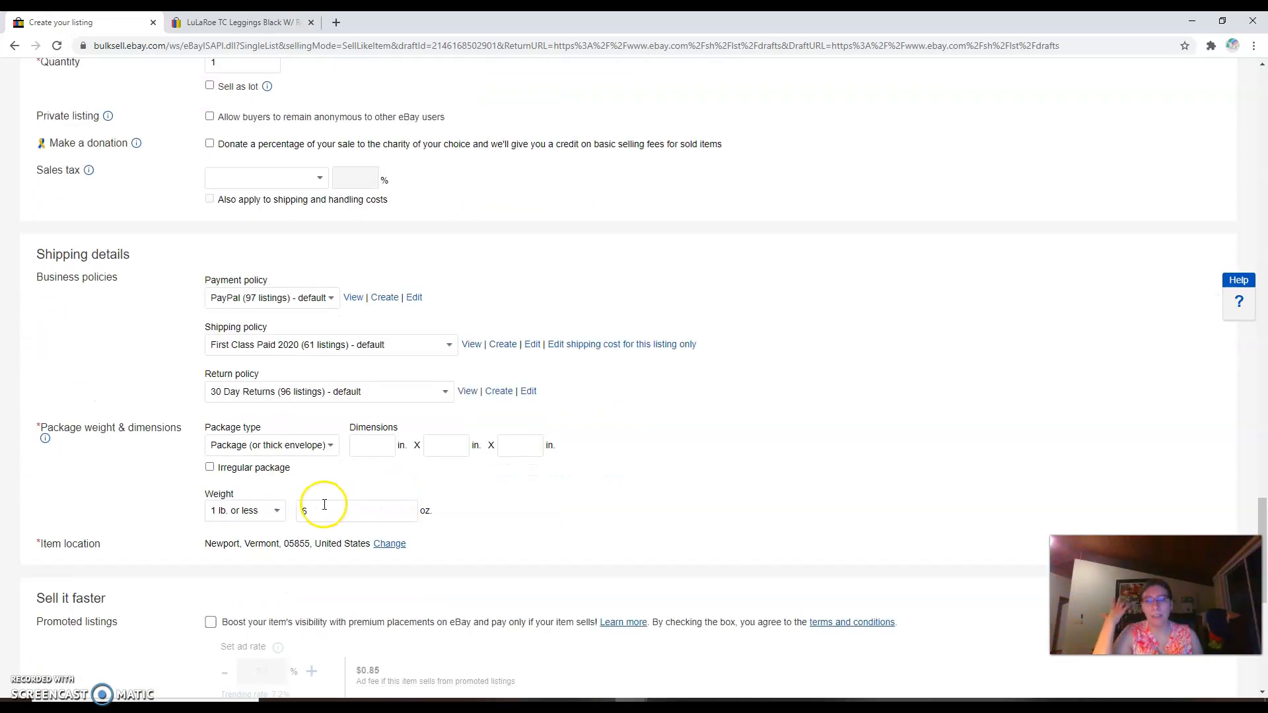
left_click(319, 510)
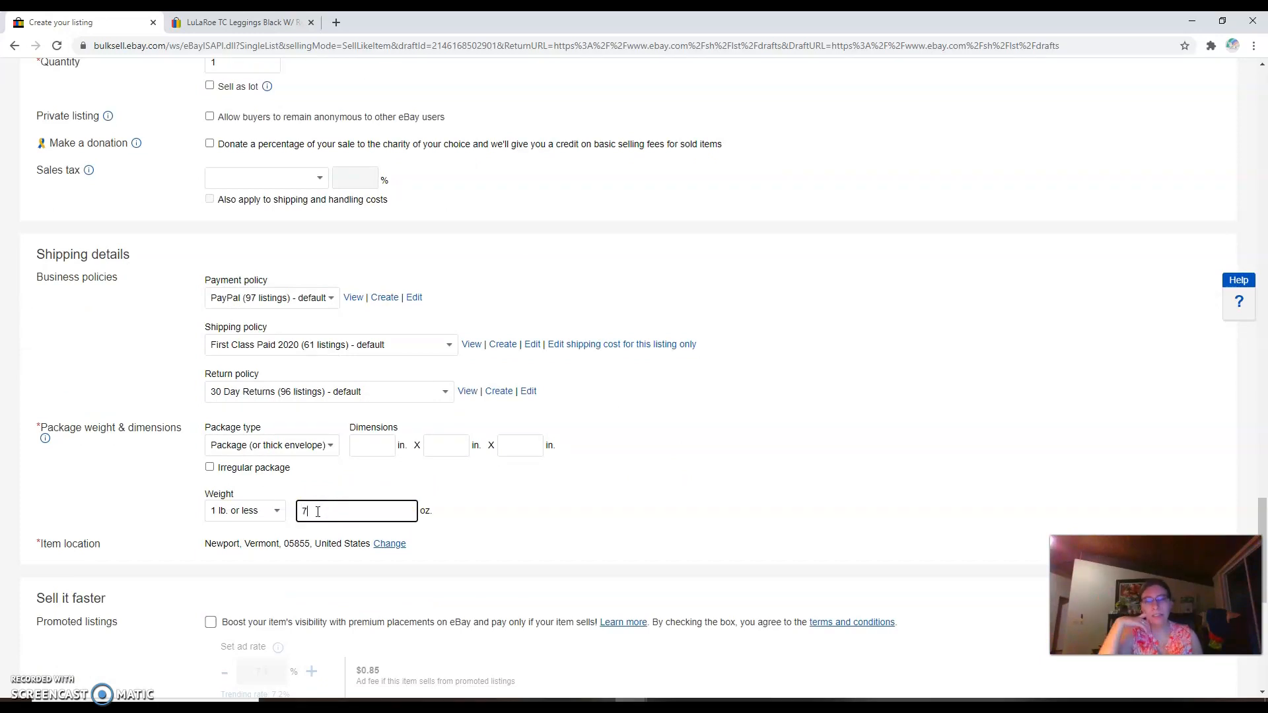
left_click(315, 502)
left_click(347, 516)
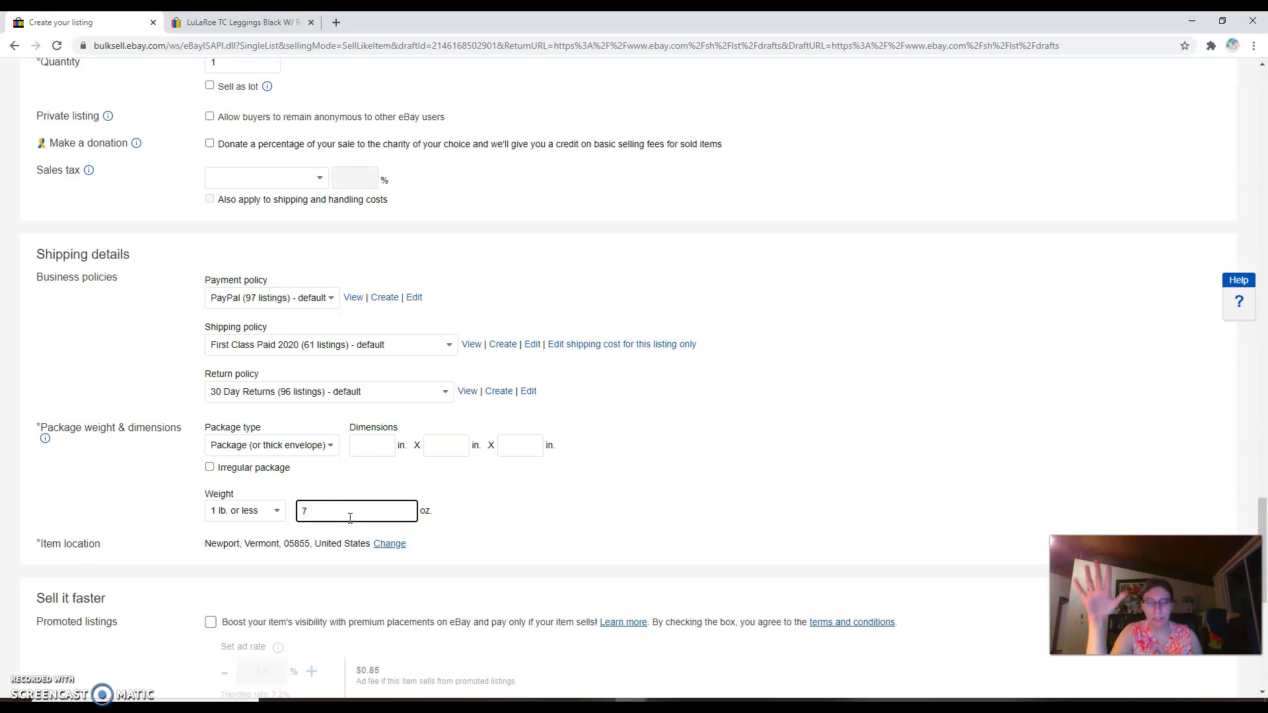
left_click(340, 522)
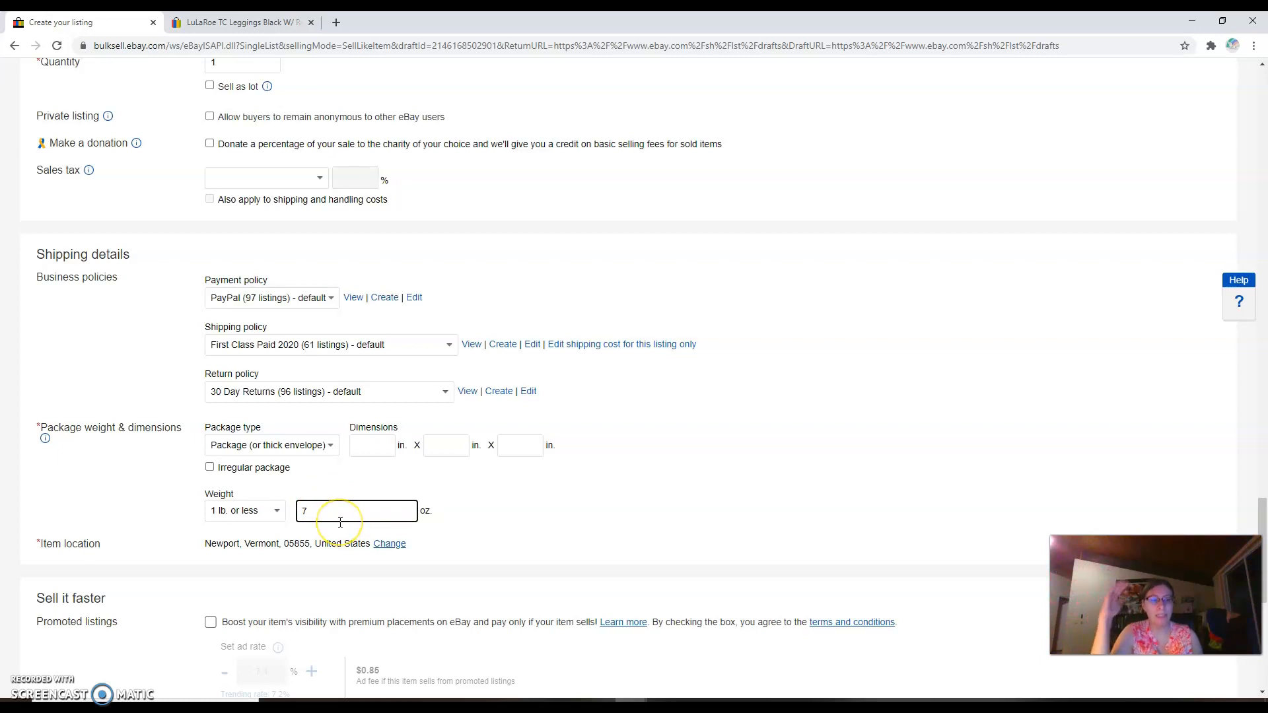
left_click(336, 509)
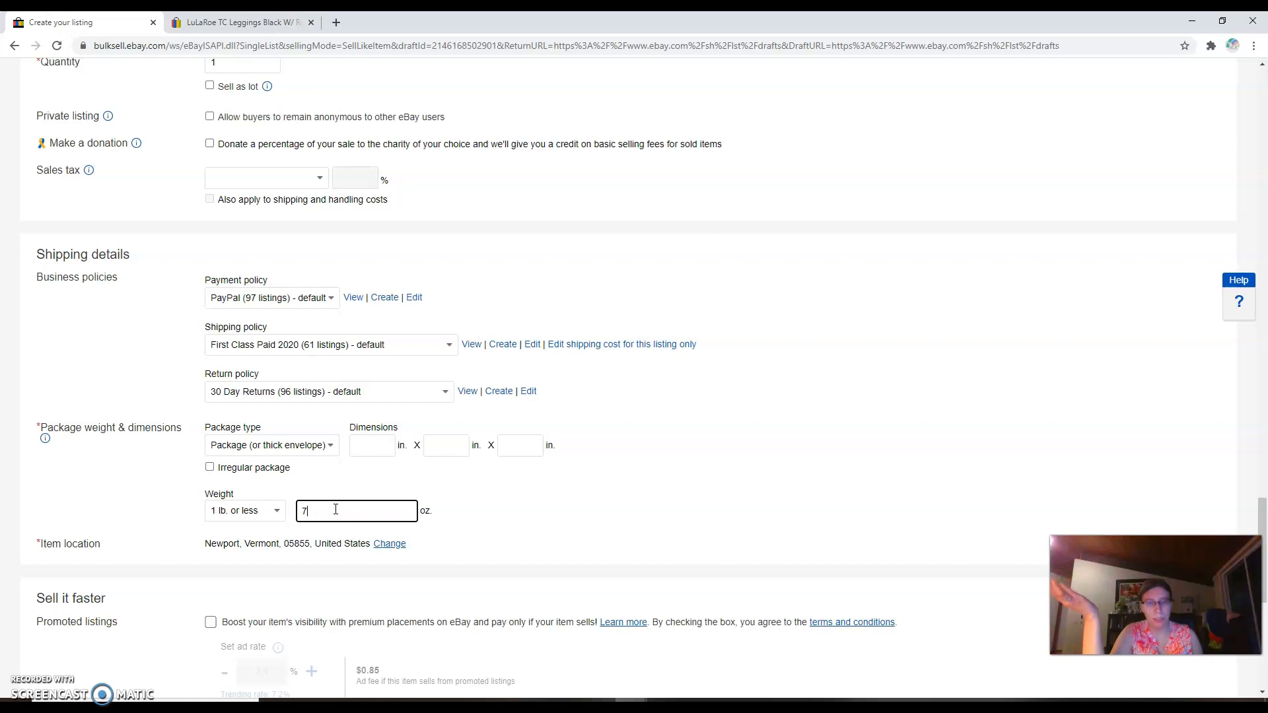
left_click(331, 497)
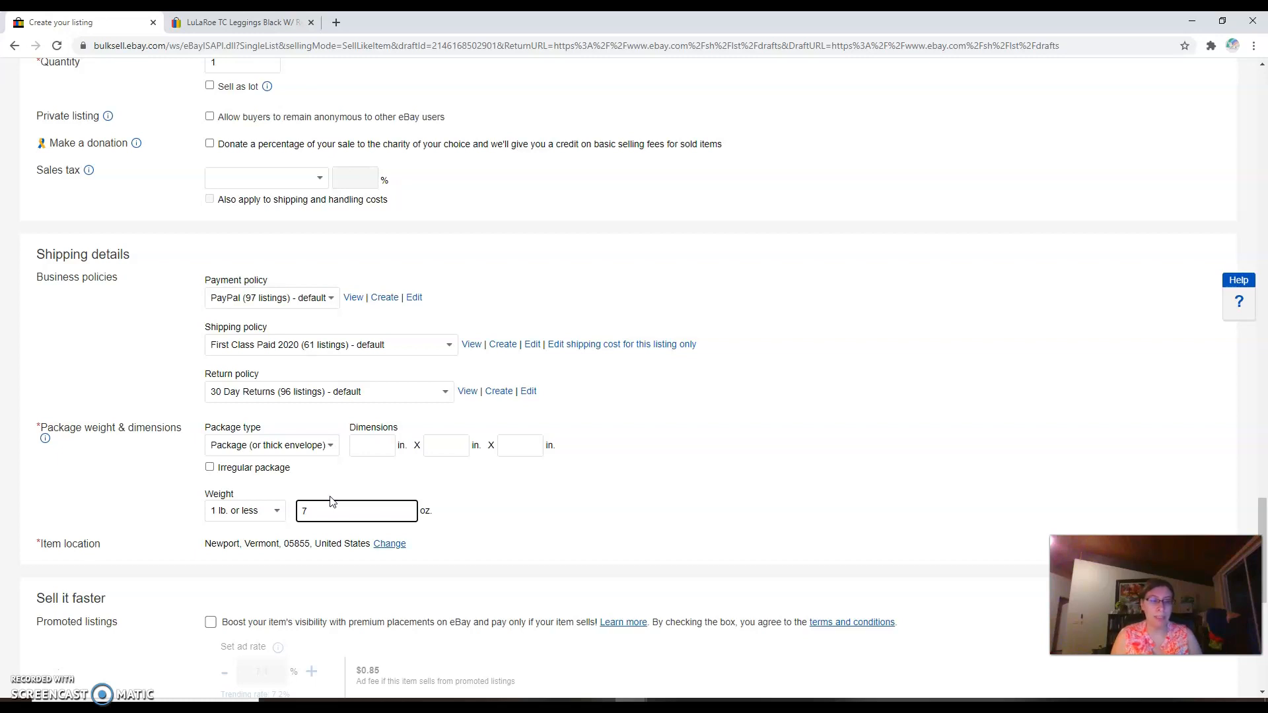
Review the promotion options and the item description, and switch to the comparable LuLaRoe TC leggings listing.
scroll(534, 459, "down", 1)
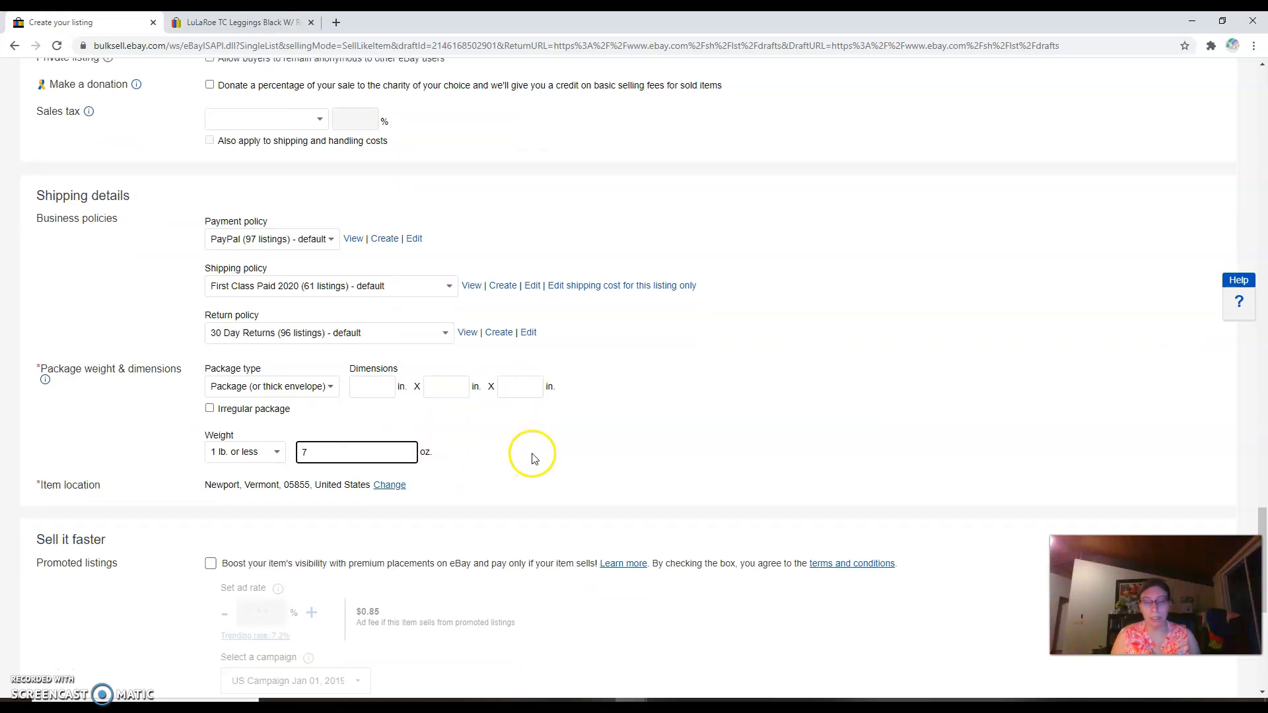
scroll(535, 459, "down", 2)
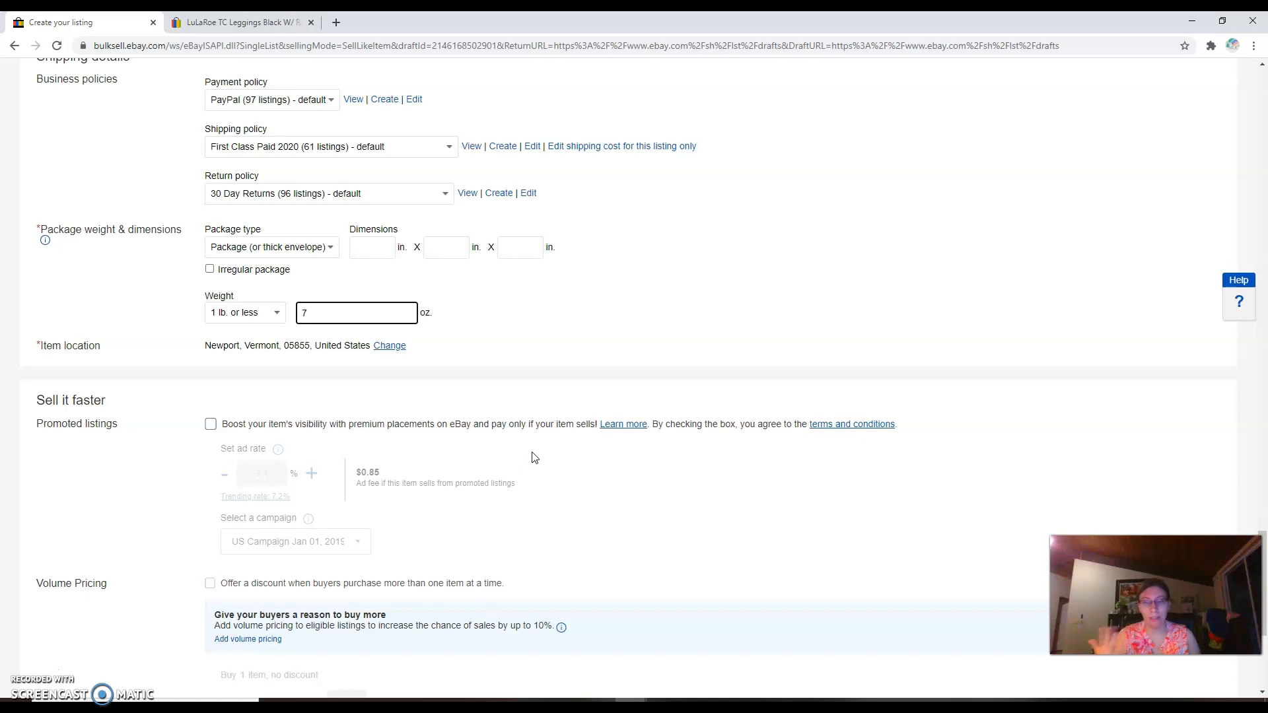
scroll(534, 459, "down", 4)
scroll(535, 458, "up", 20)
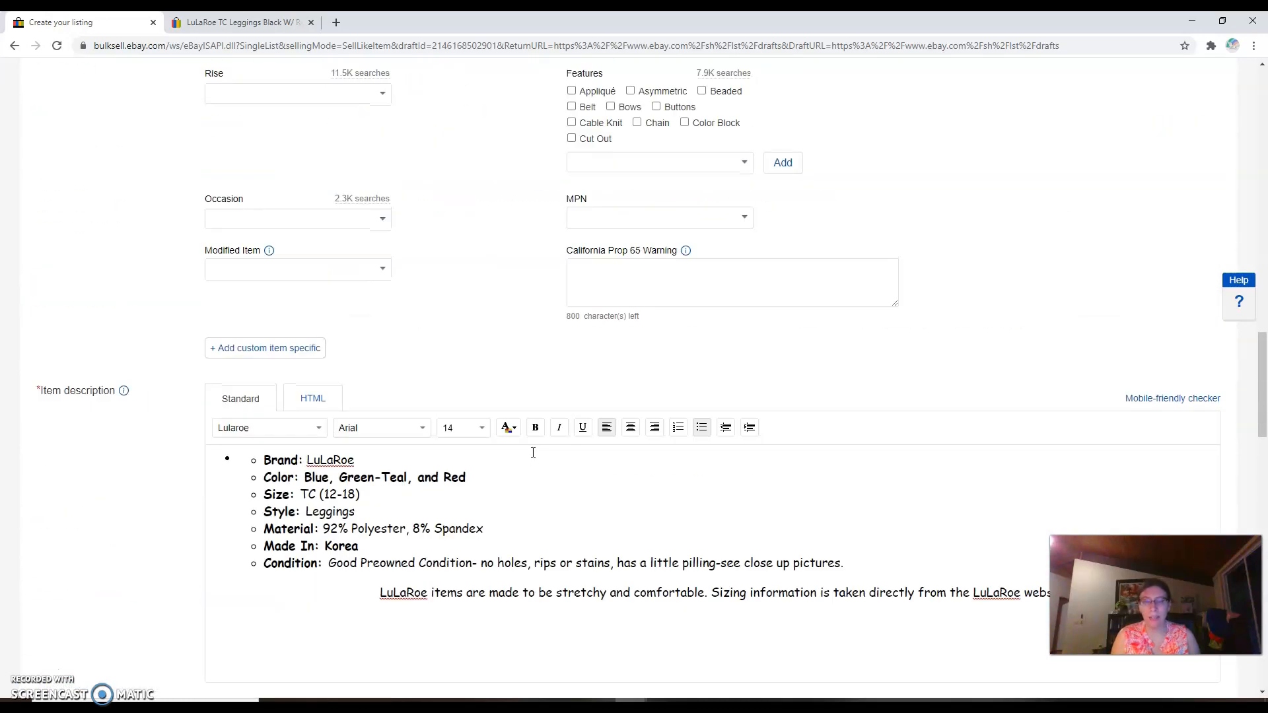
scroll(534, 458, "down", 1)
left_click(520, 549)
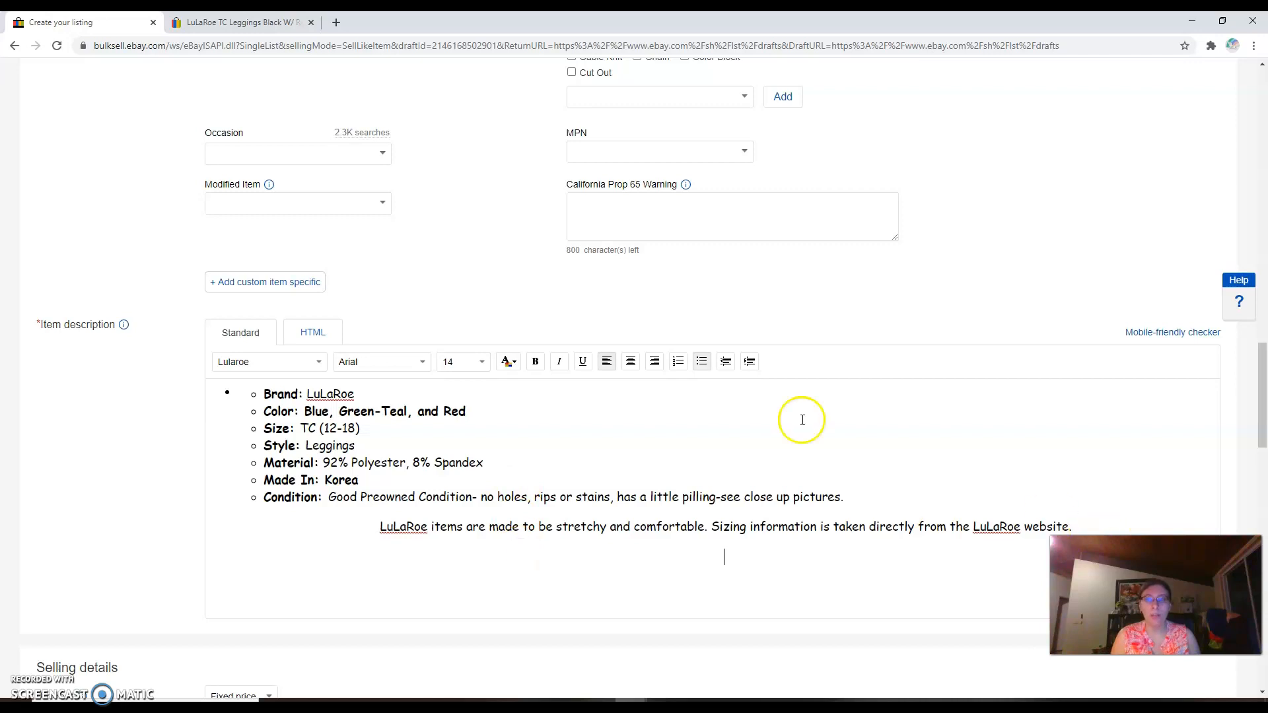
left_click(206, 22)
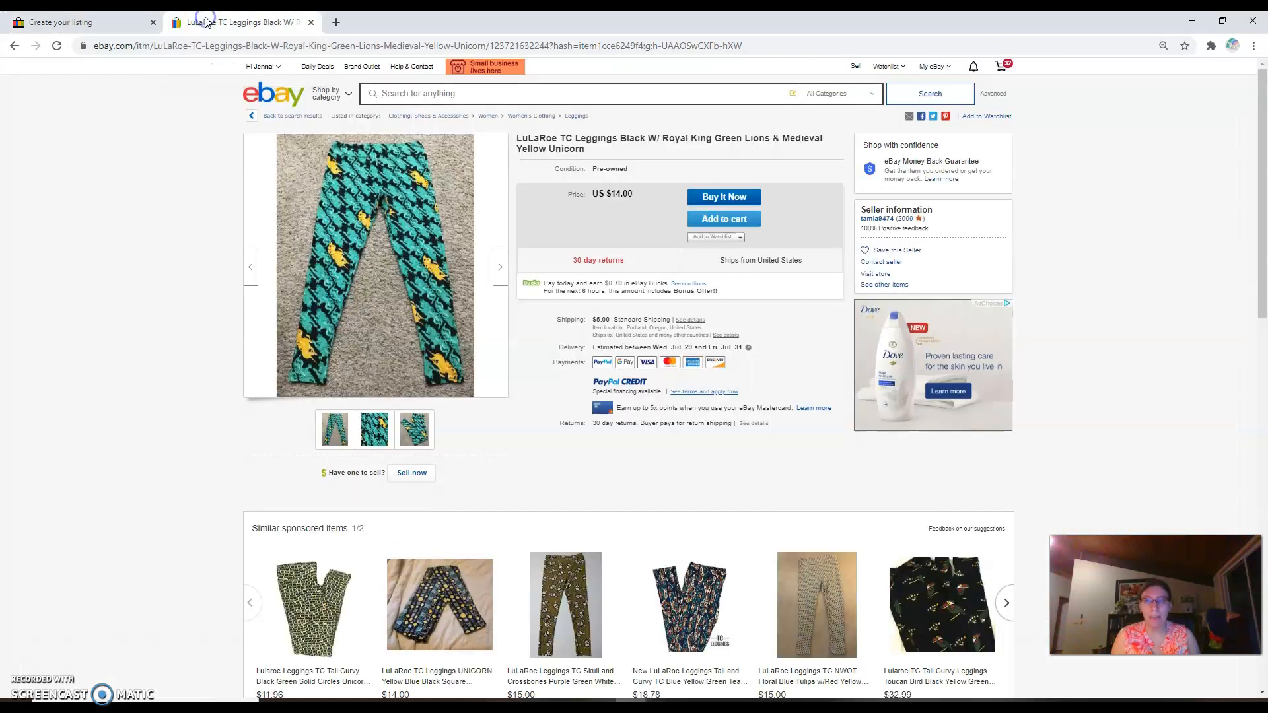
Open the list of active listings in Seller Hub.
mouse_move(946, 69)
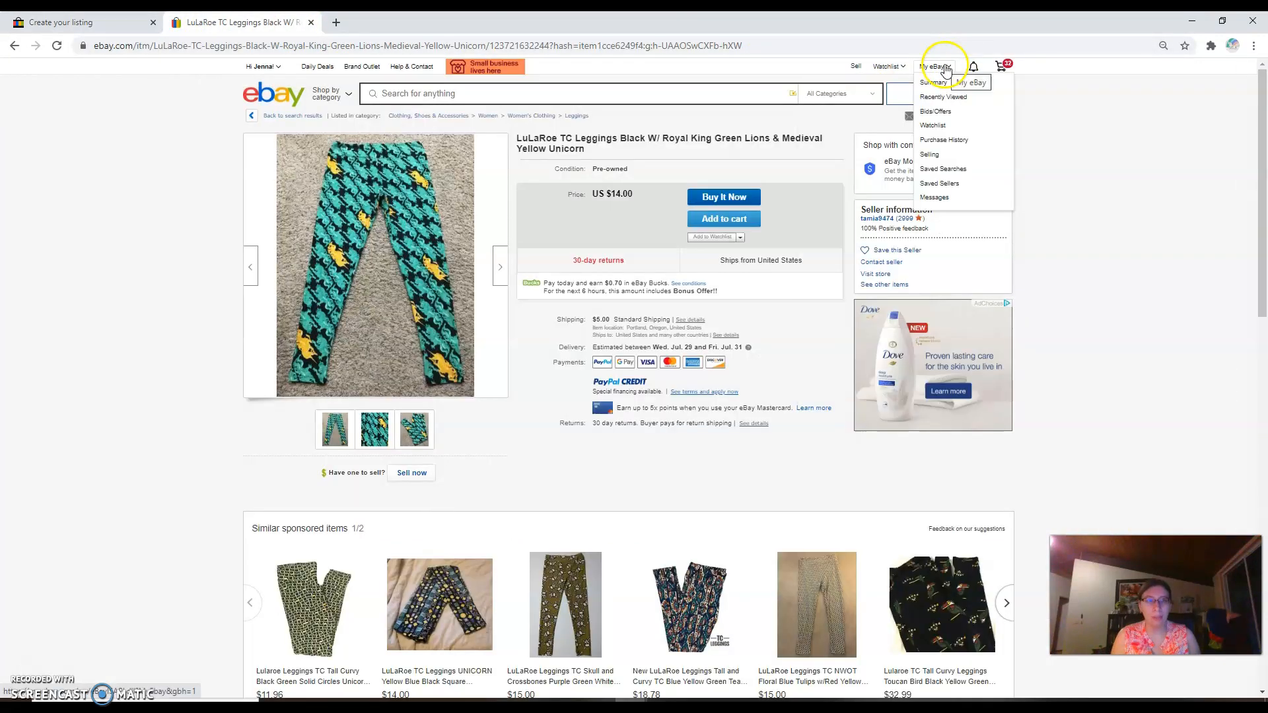
left_click(927, 156)
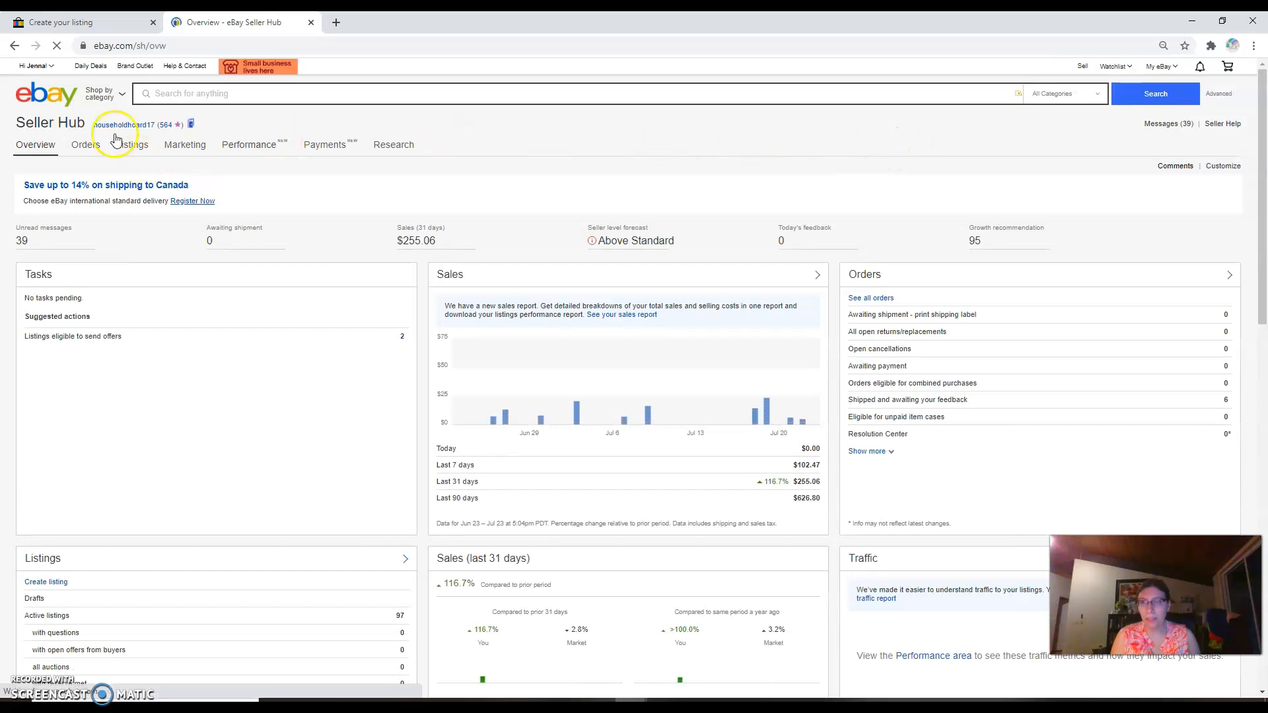
mouse_move(128, 147)
left_click(129, 184)
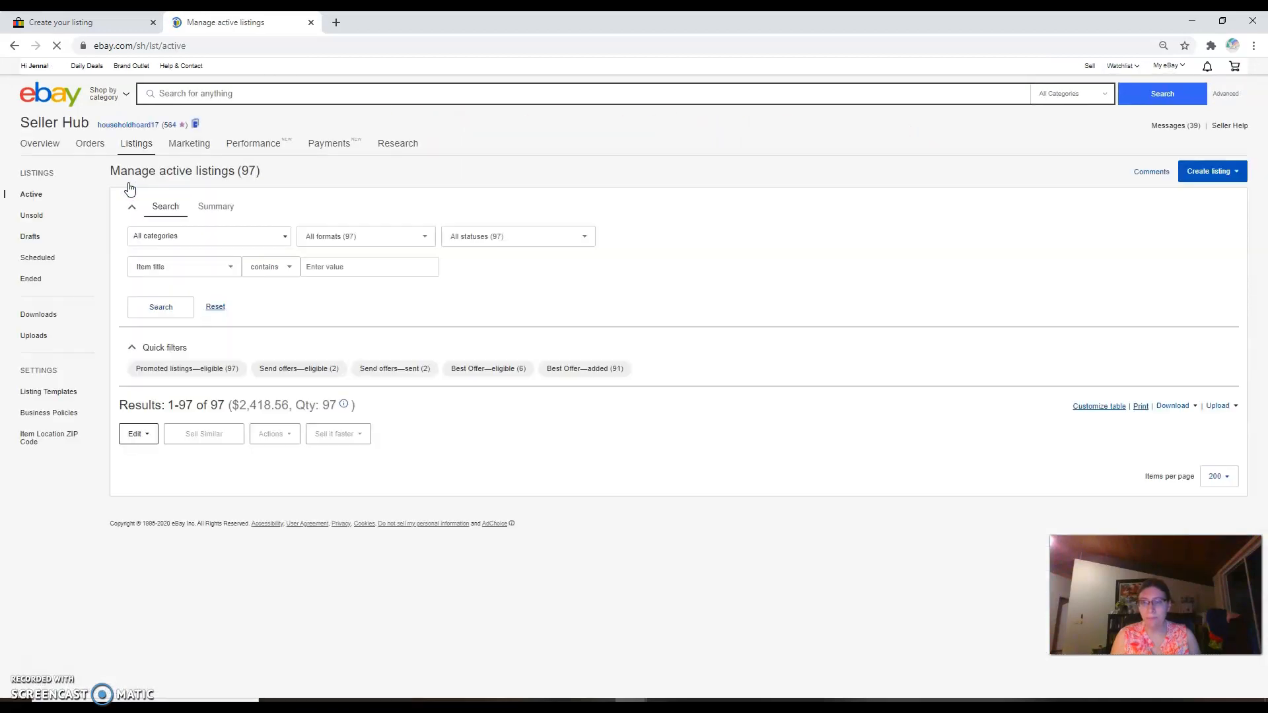
Find the Lane Bryant Womens 14/16 floral print skirt among the active listings and open its listing page.
scroll(646, 340, "down", 4)
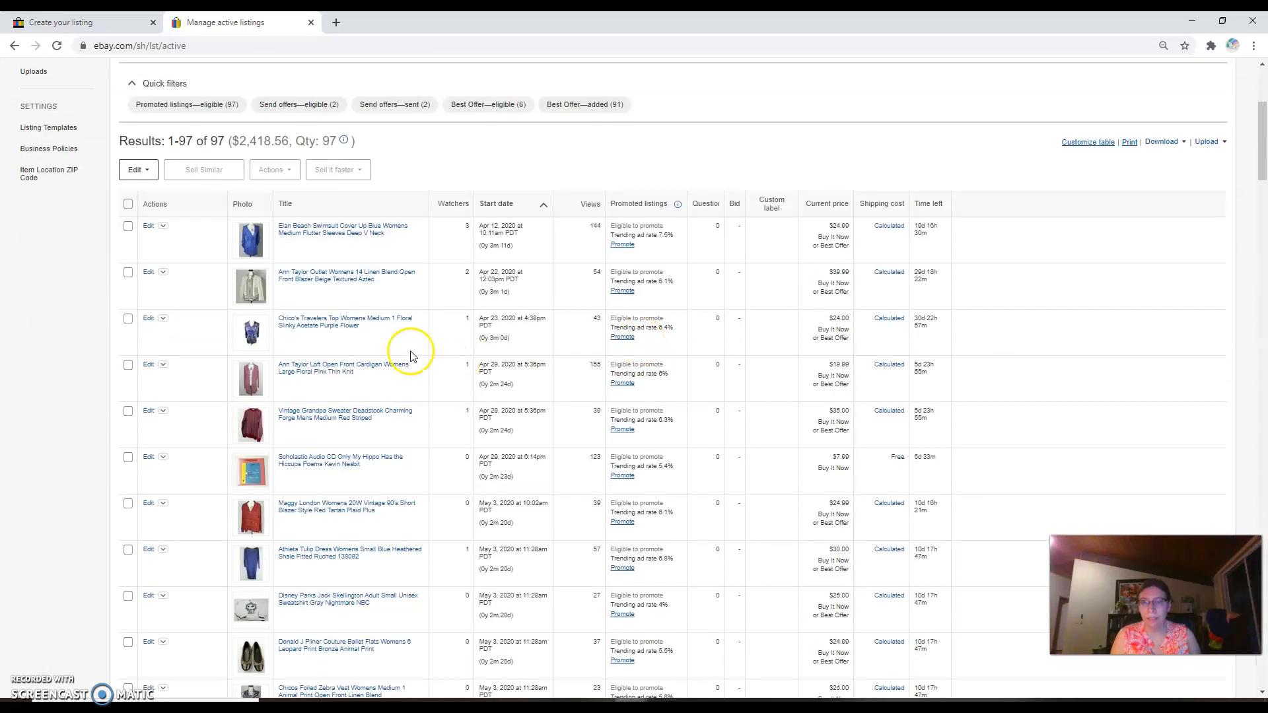
scroll(408, 354, "down", 5)
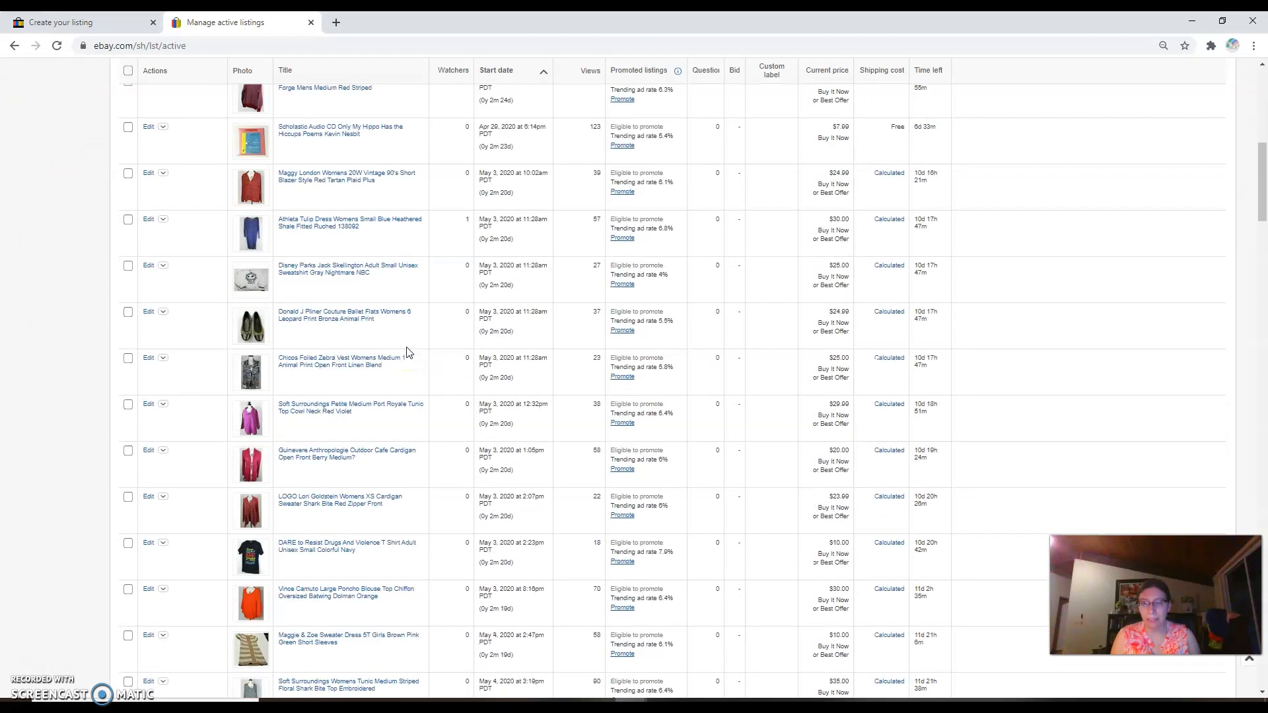
scroll(407, 353, "down", 7)
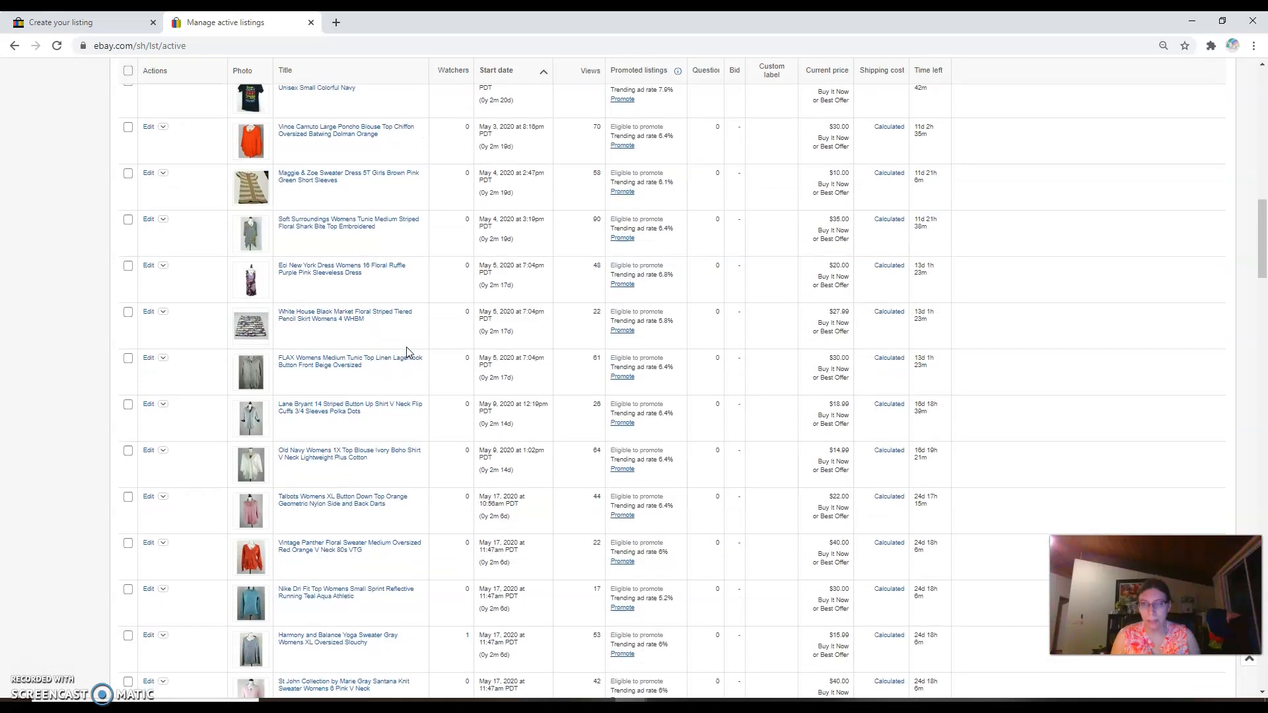
scroll(406, 353, "down", 8)
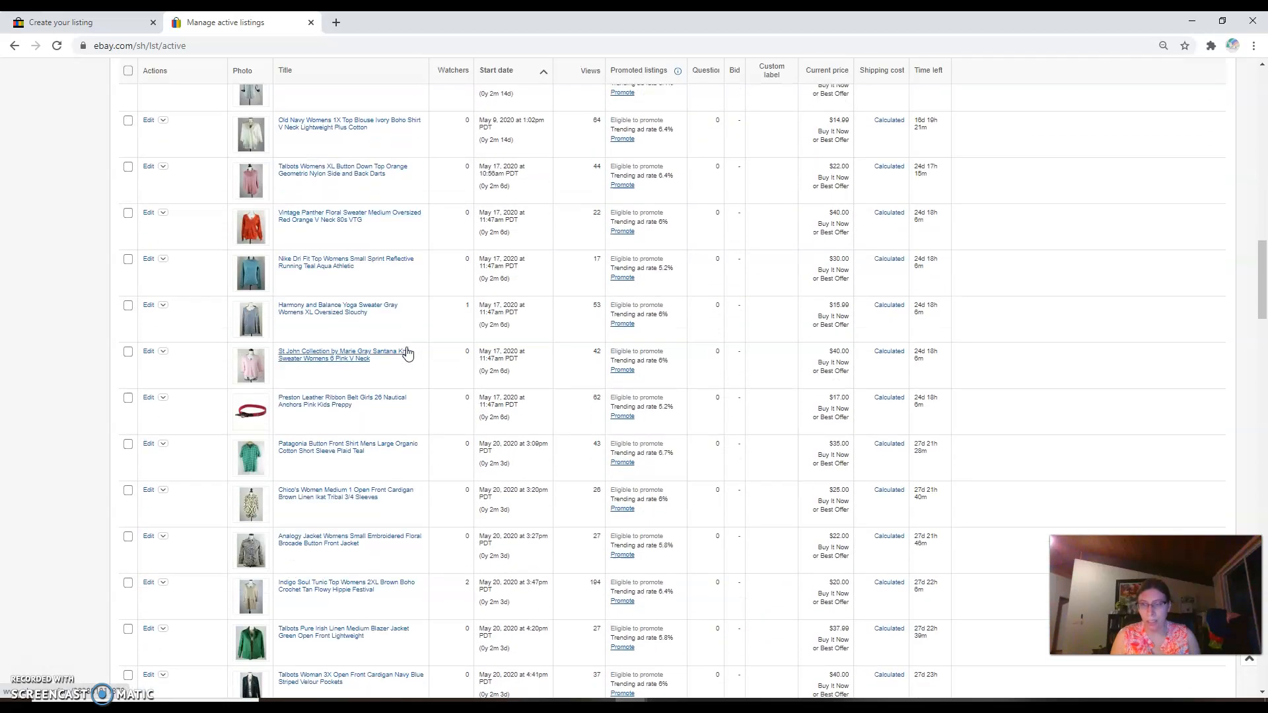
scroll(407, 353, "down", 8)
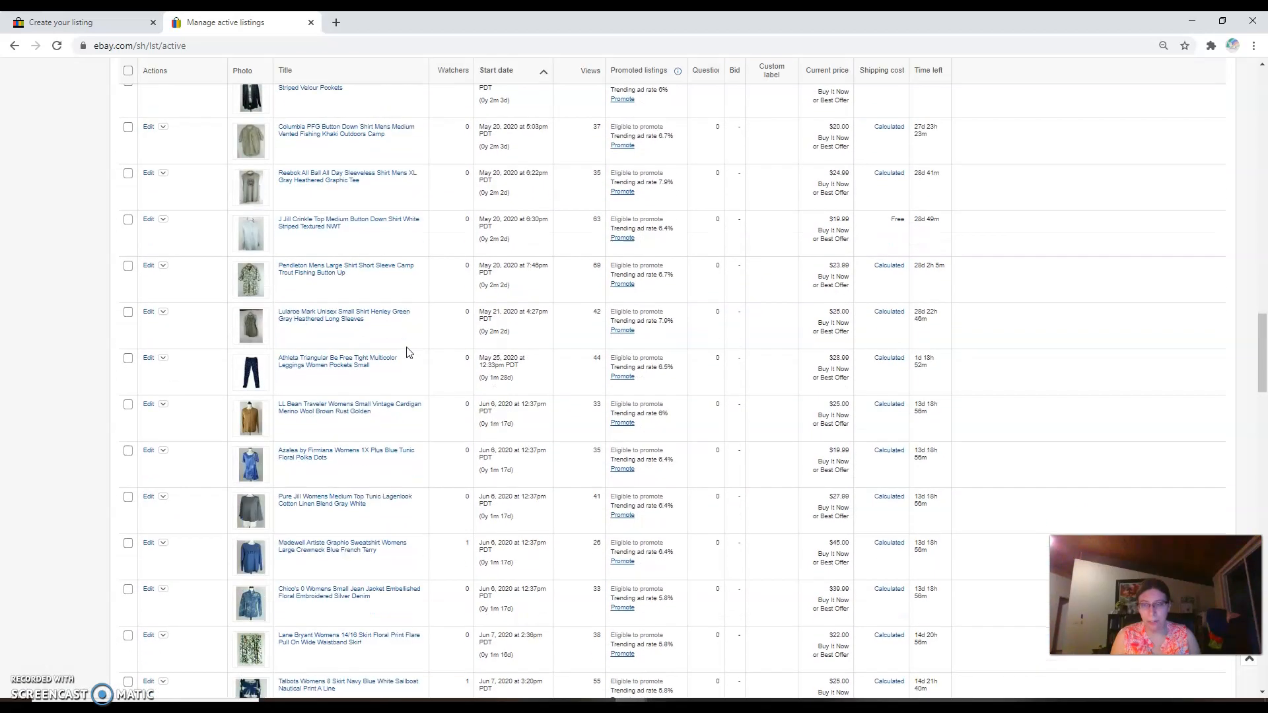
scroll(407, 352, "down", 2)
scroll(410, 340, "down", 1)
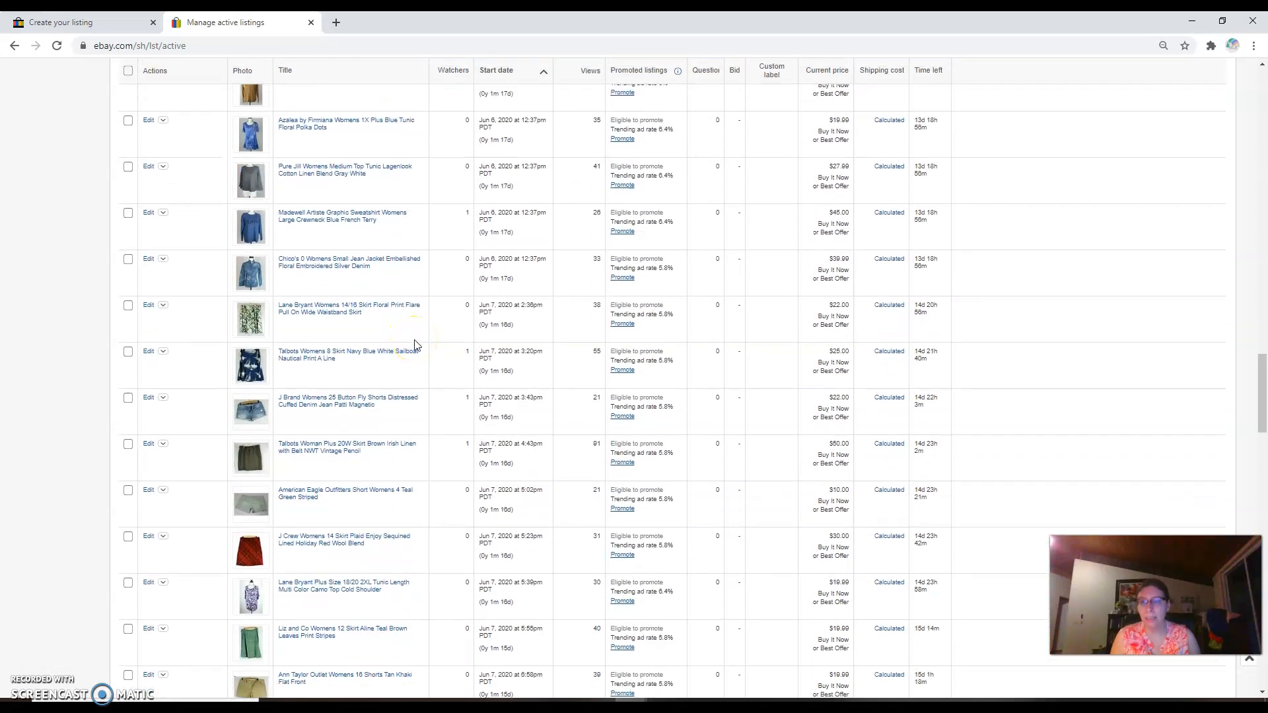
left_click(351, 313)
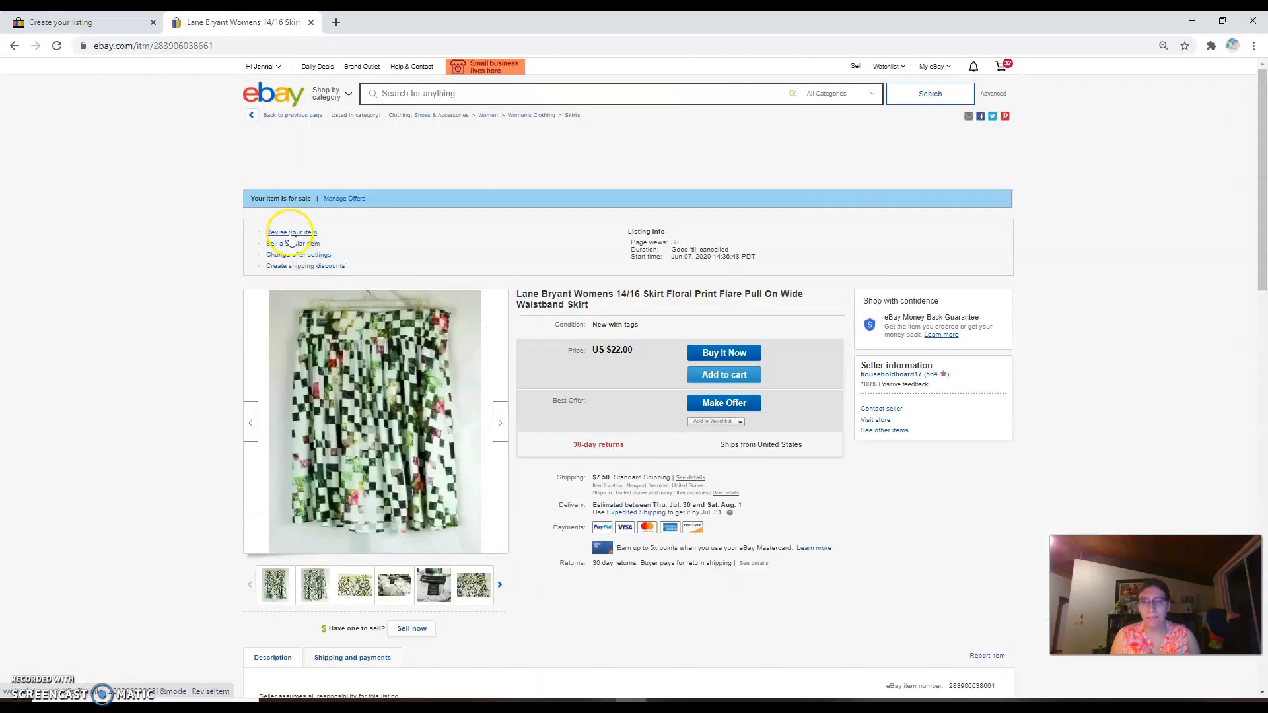
Copy the whole Store Information and Policies box from the skirt listing's description.
scroll(319, 436, "down", 7)
scroll(320, 436, "down", 4)
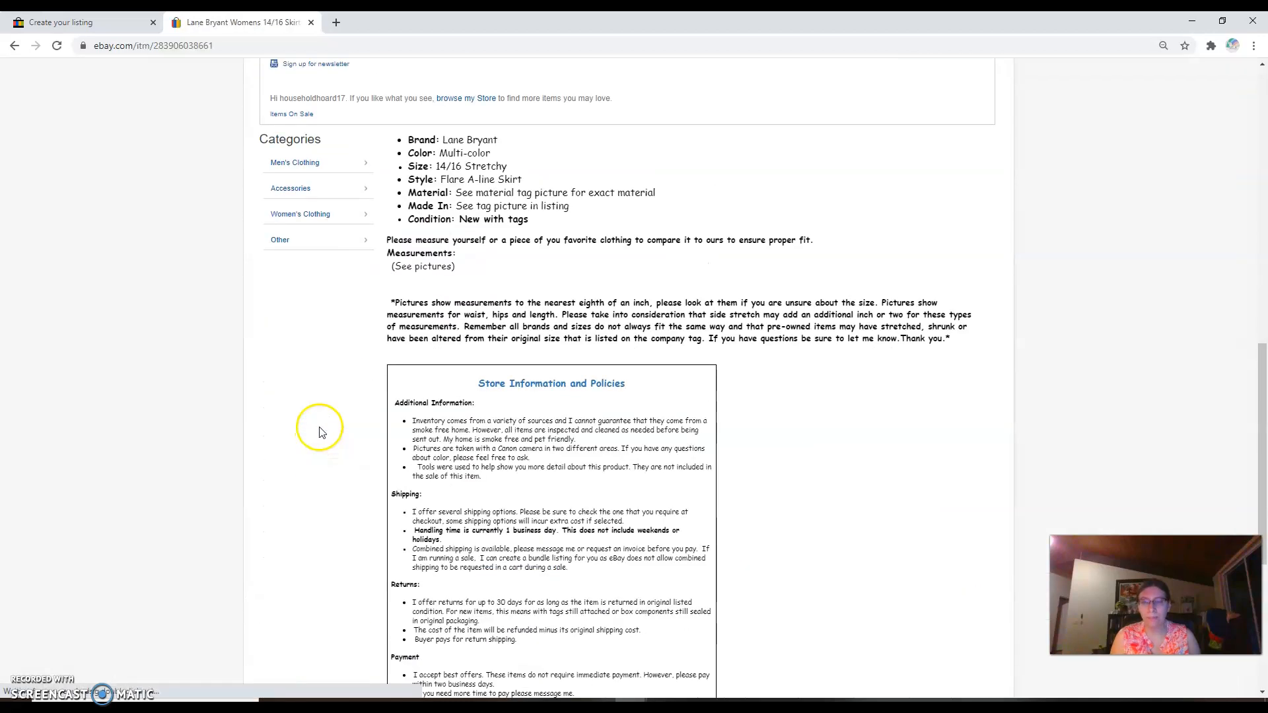
triple_click(375, 355)
left_click(845, 591)
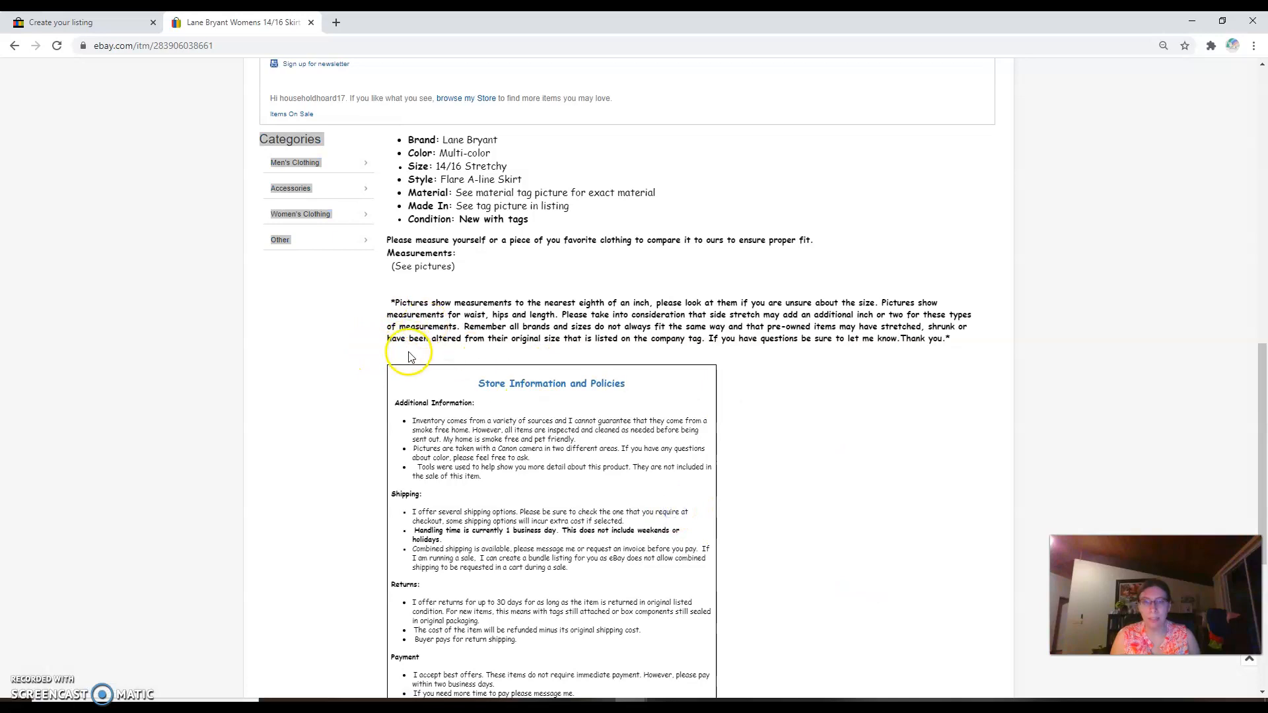
left_click_drag(461, 354, 473, 445)
scroll(529, 628, "down", 5)
right_click(471, 292)
left_click(477, 304)
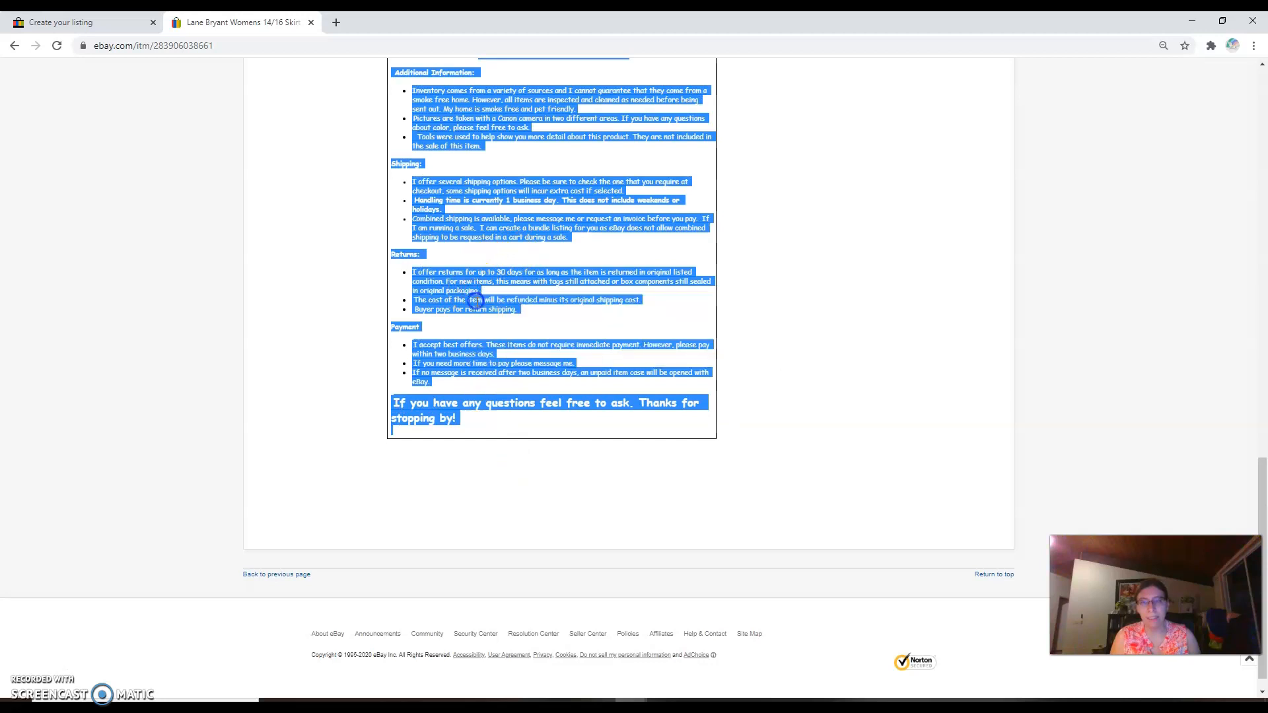
Paste the Store Information and Policies box below the sizing sentence in the leggings draft's item description and check it.
left_click(70, 18)
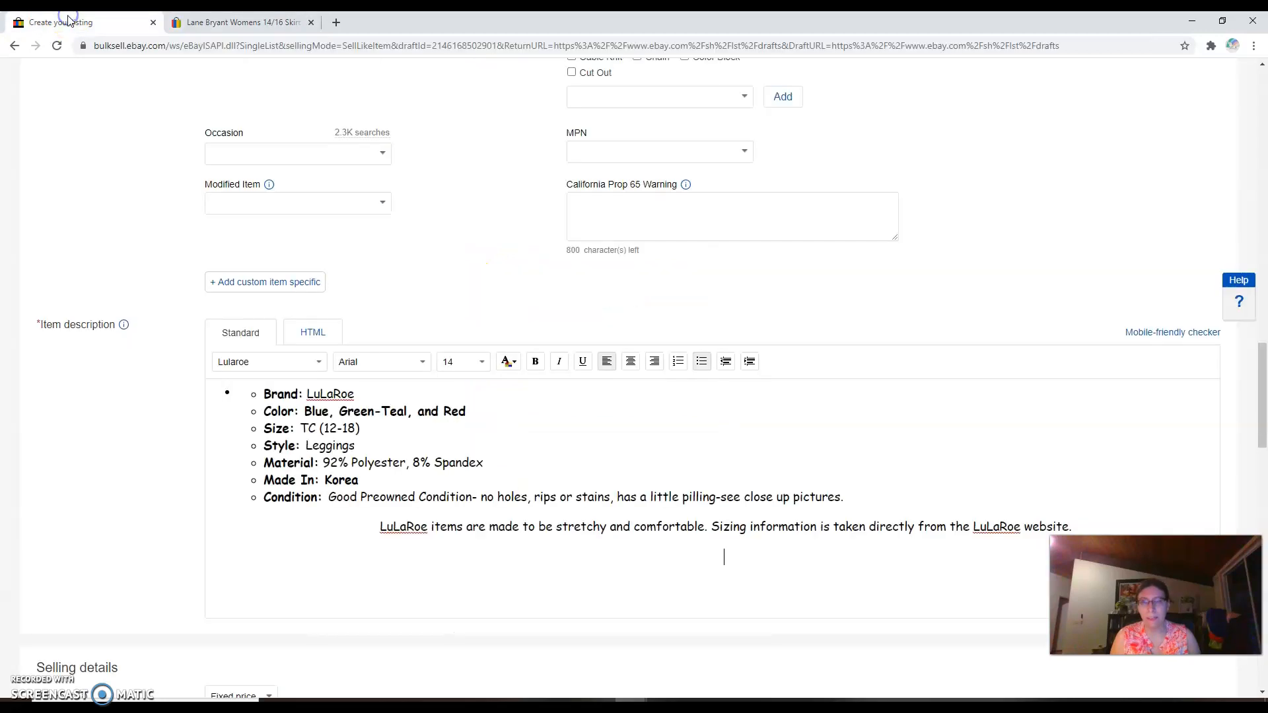
right_click(675, 565)
left_click(706, 459)
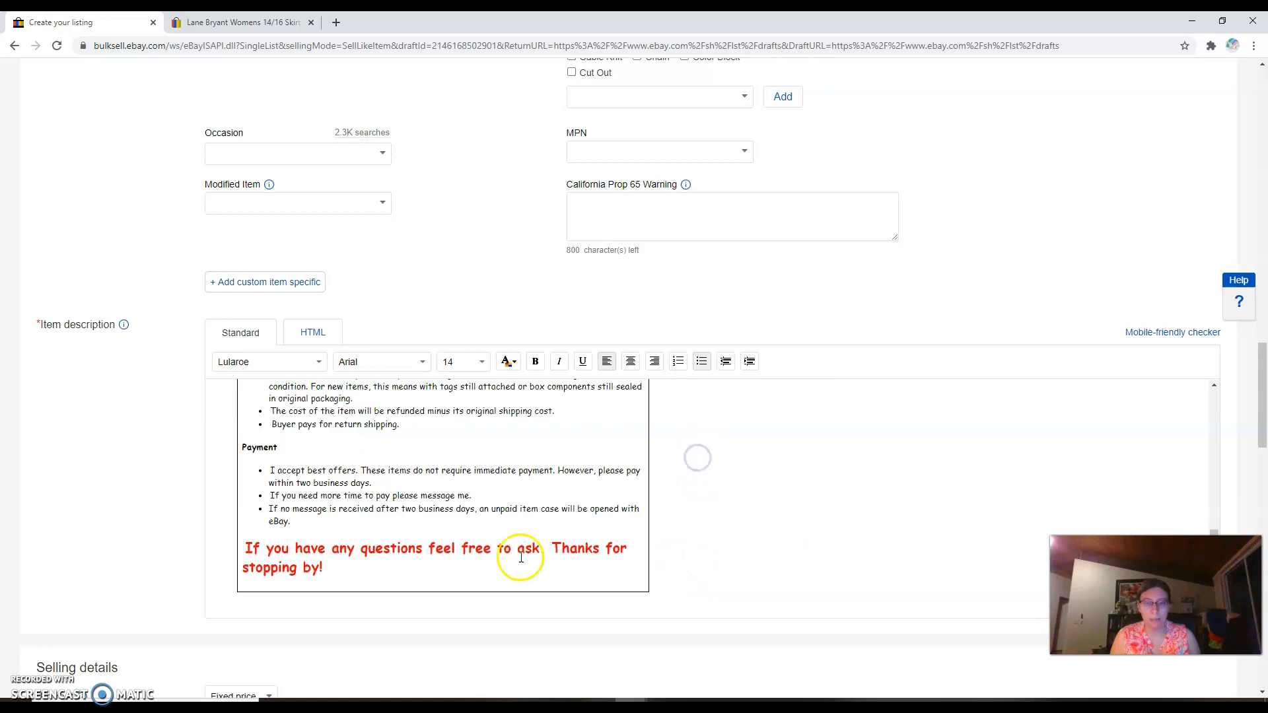
scroll(508, 568, "up", 10)
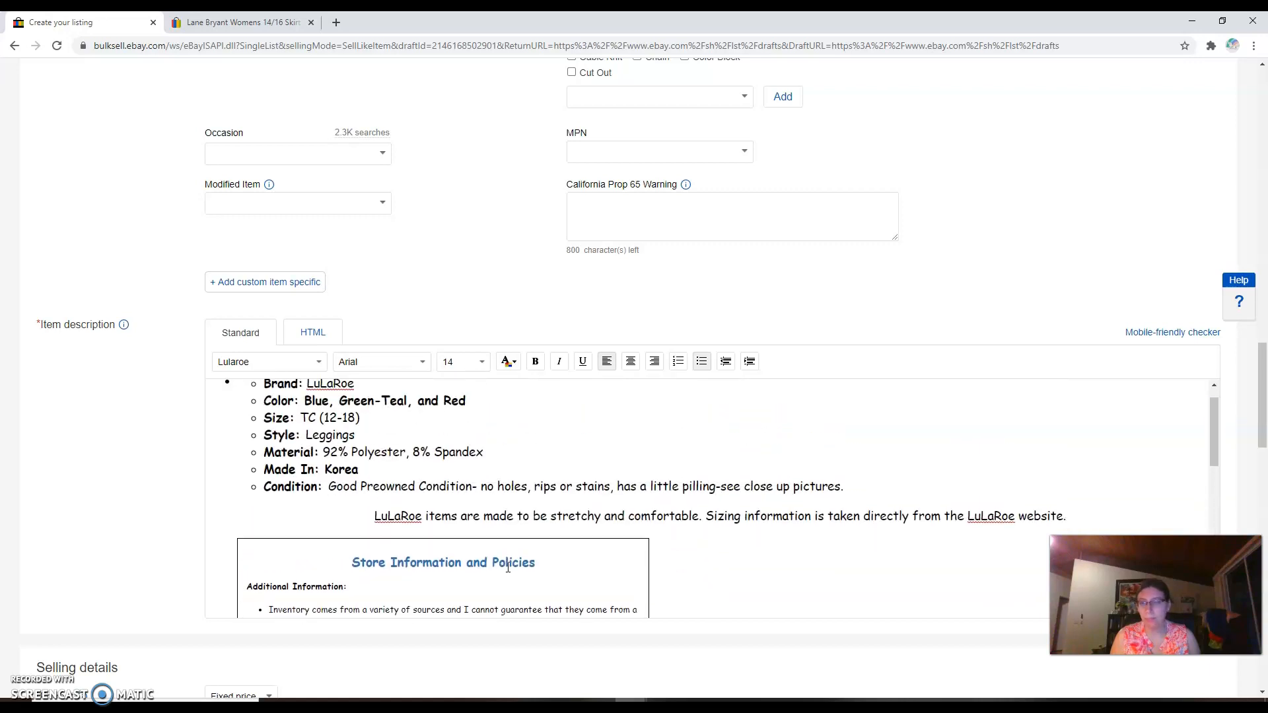
scroll(554, 555, "down", 3)
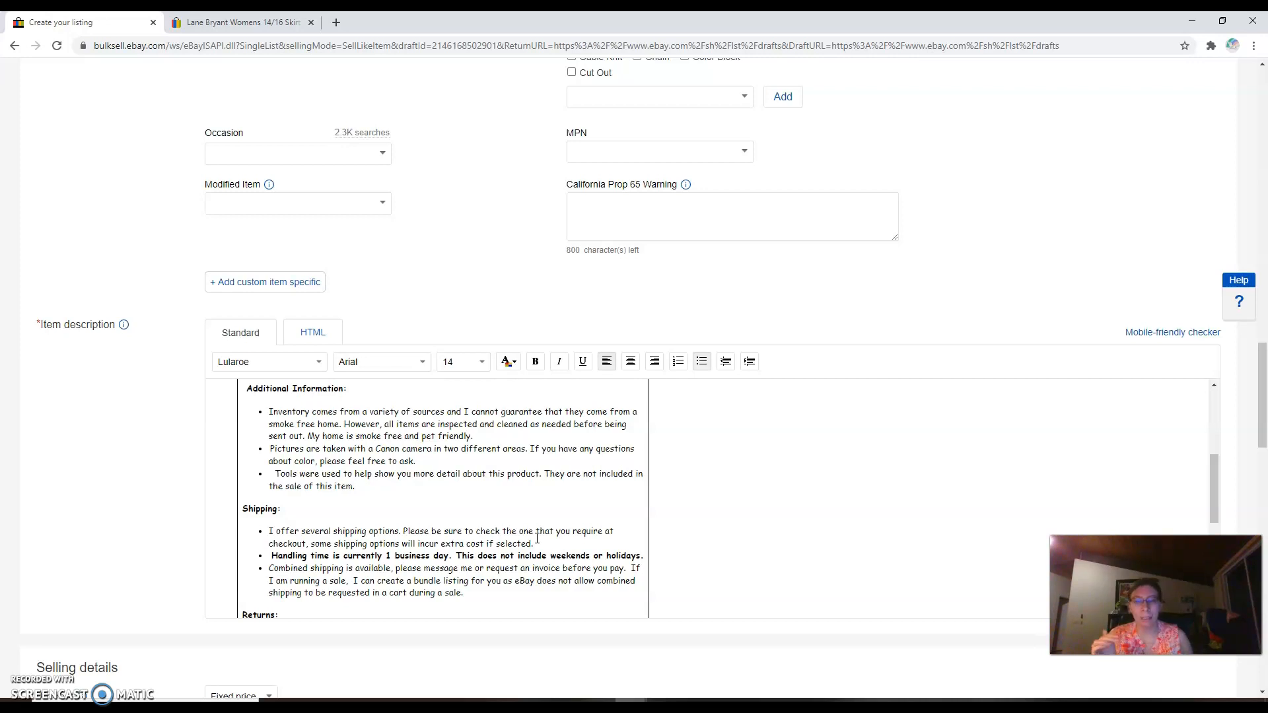
scroll(537, 539, "down", 5)
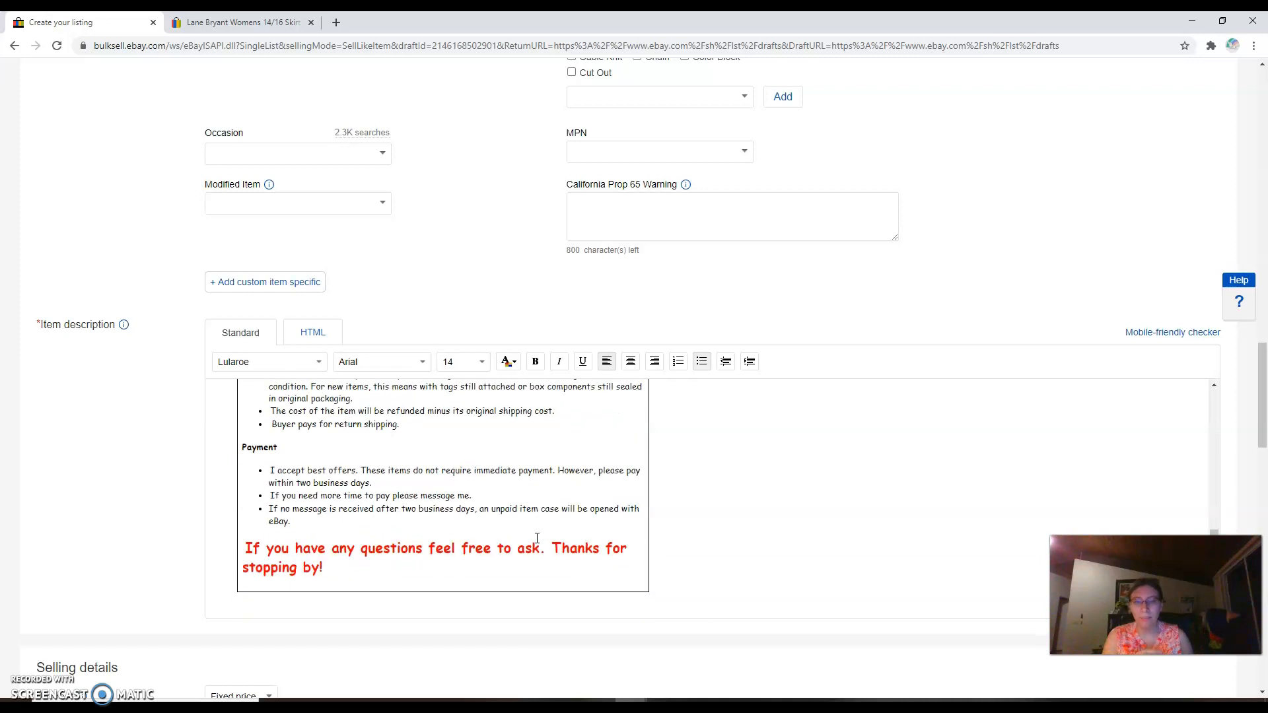
Publish the Lularoe Unicorn TC leggings listing and open its live page.
scroll(694, 609, "down", 9)
scroll(703, 615, "down", 18)
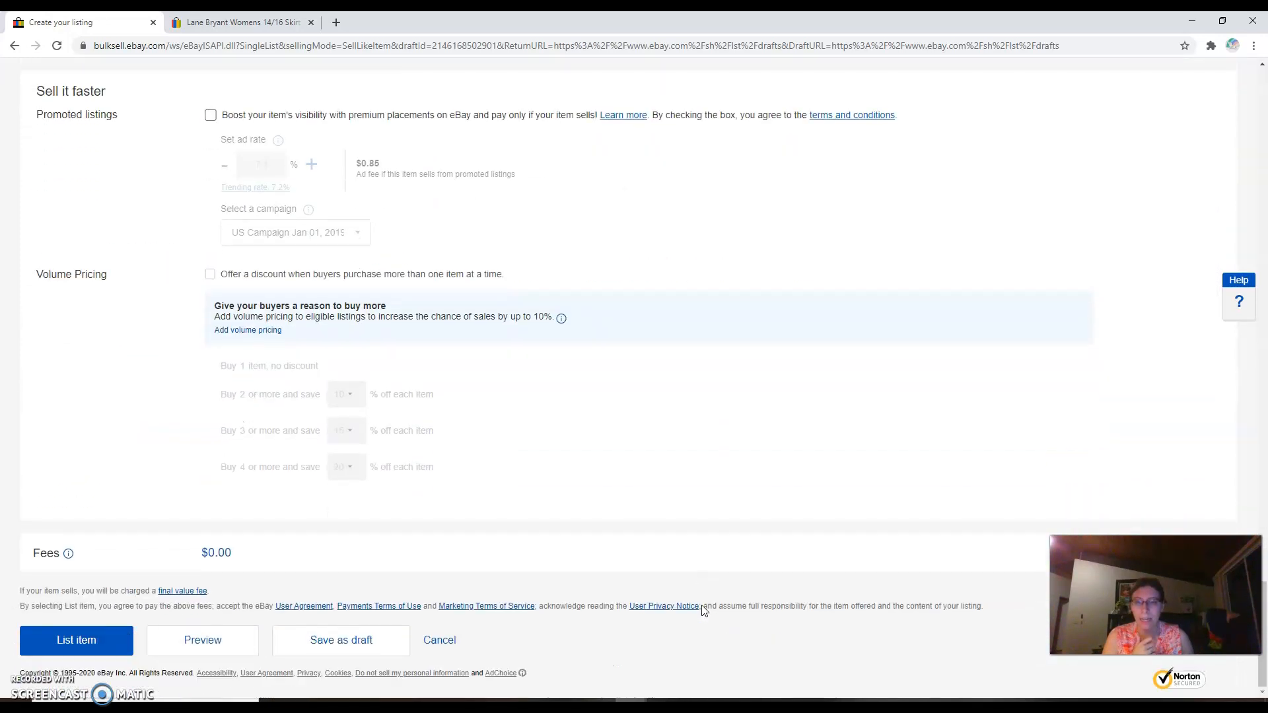
left_click(82, 640)
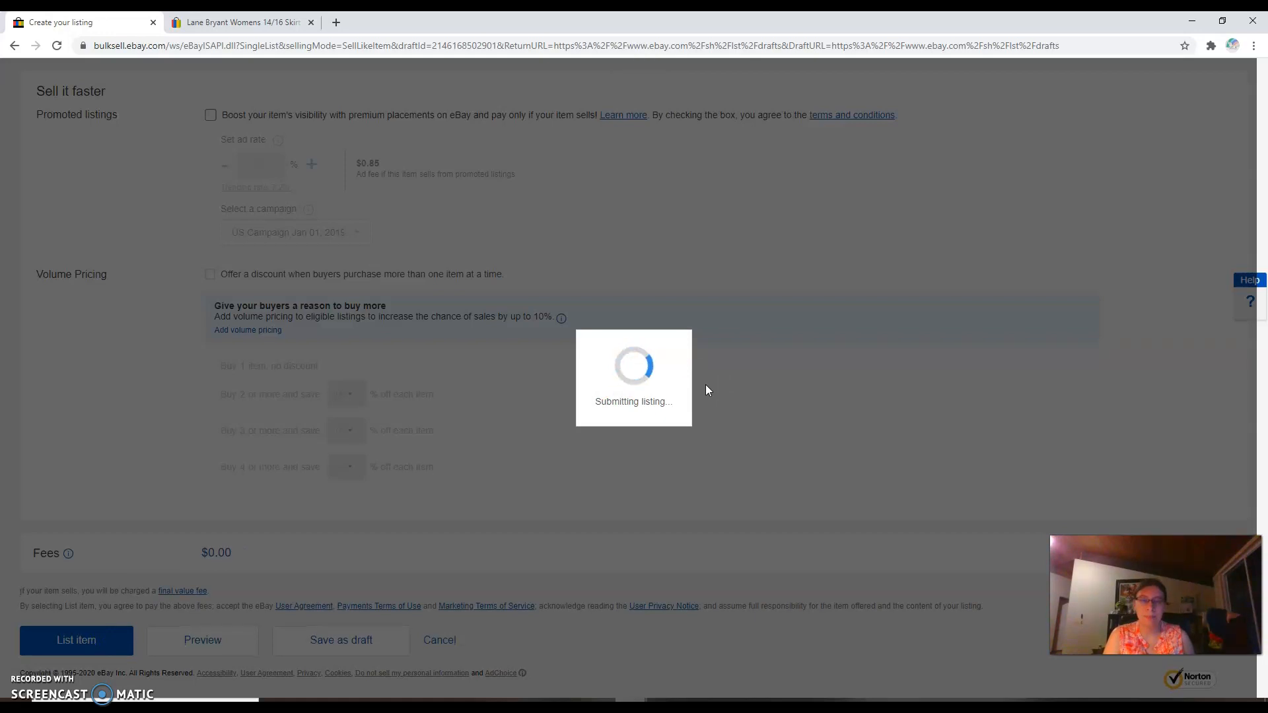
left_click(713, 382)
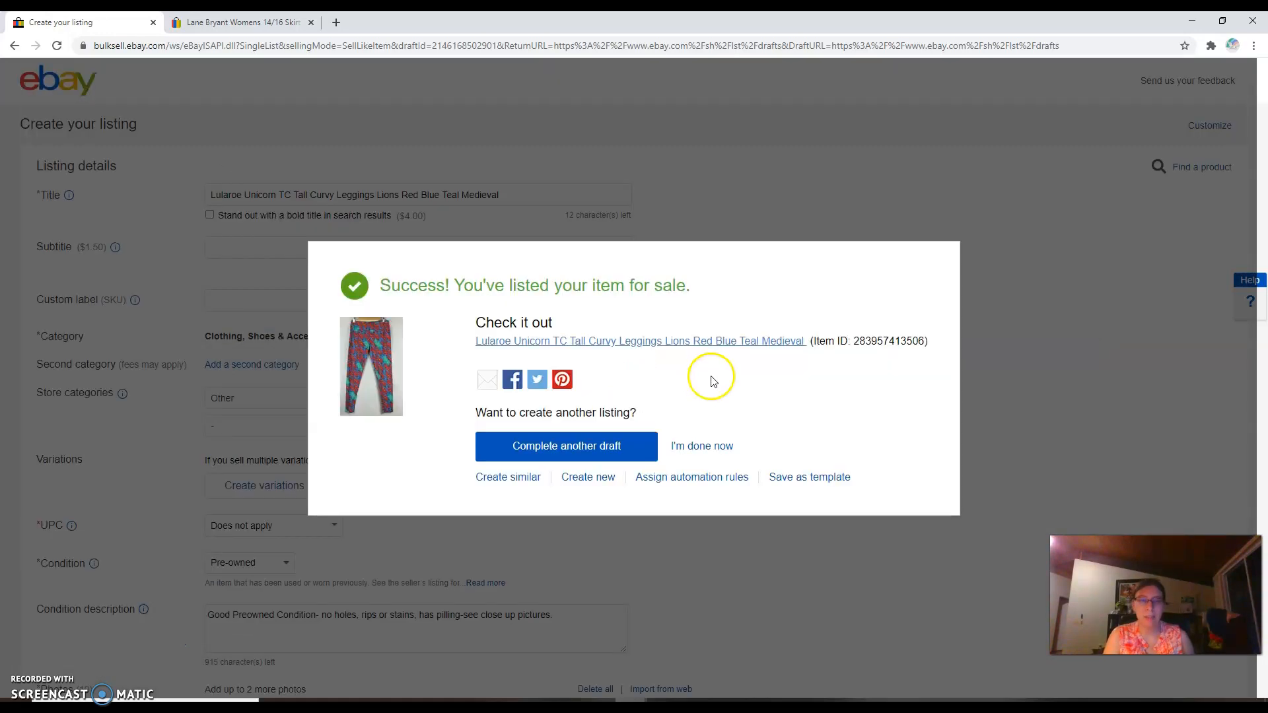
left_click(719, 342)
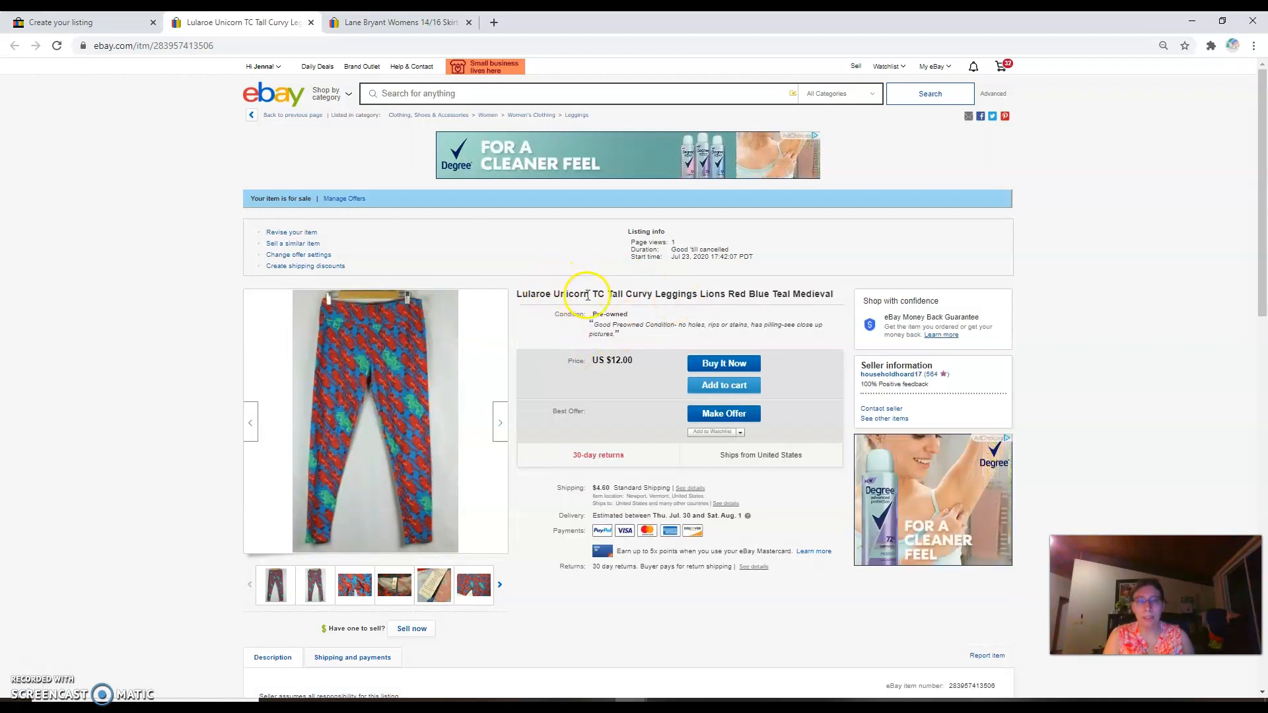
Examine the published leggings listing, including its photos, price, item specifics, description and store policies.
mouse_move(374, 418)
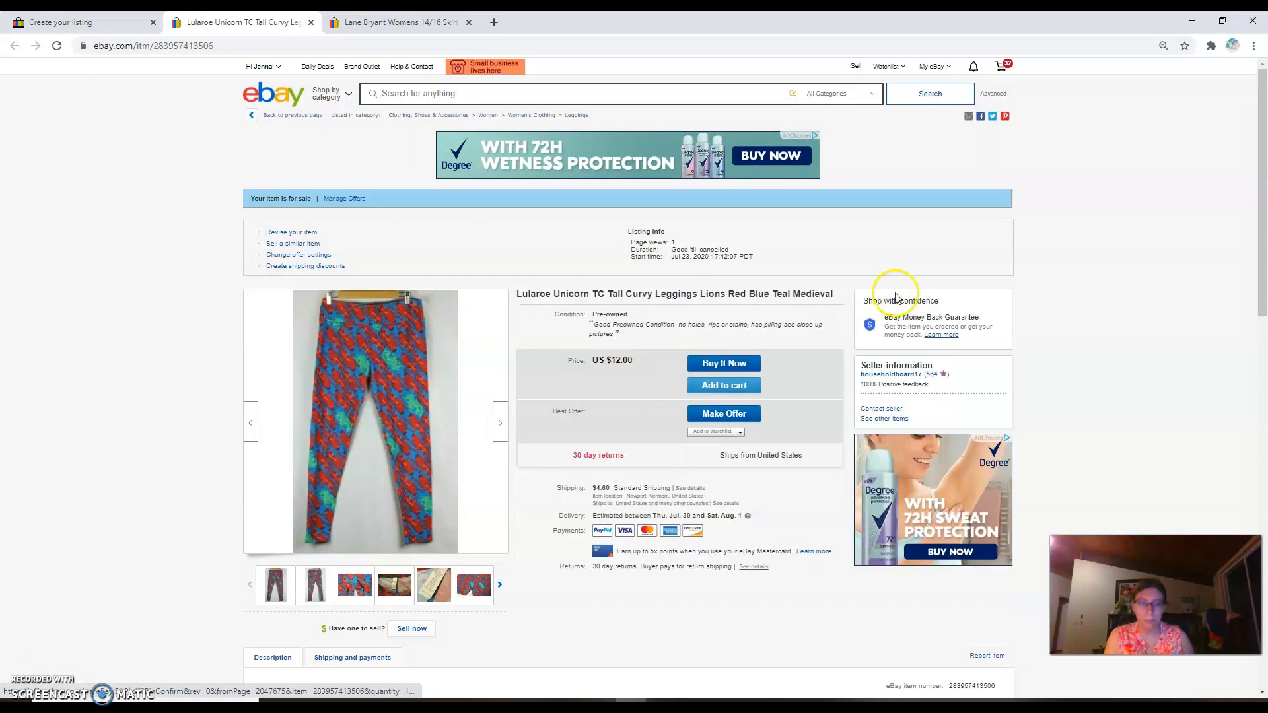
scroll(658, 269, "down", 6)
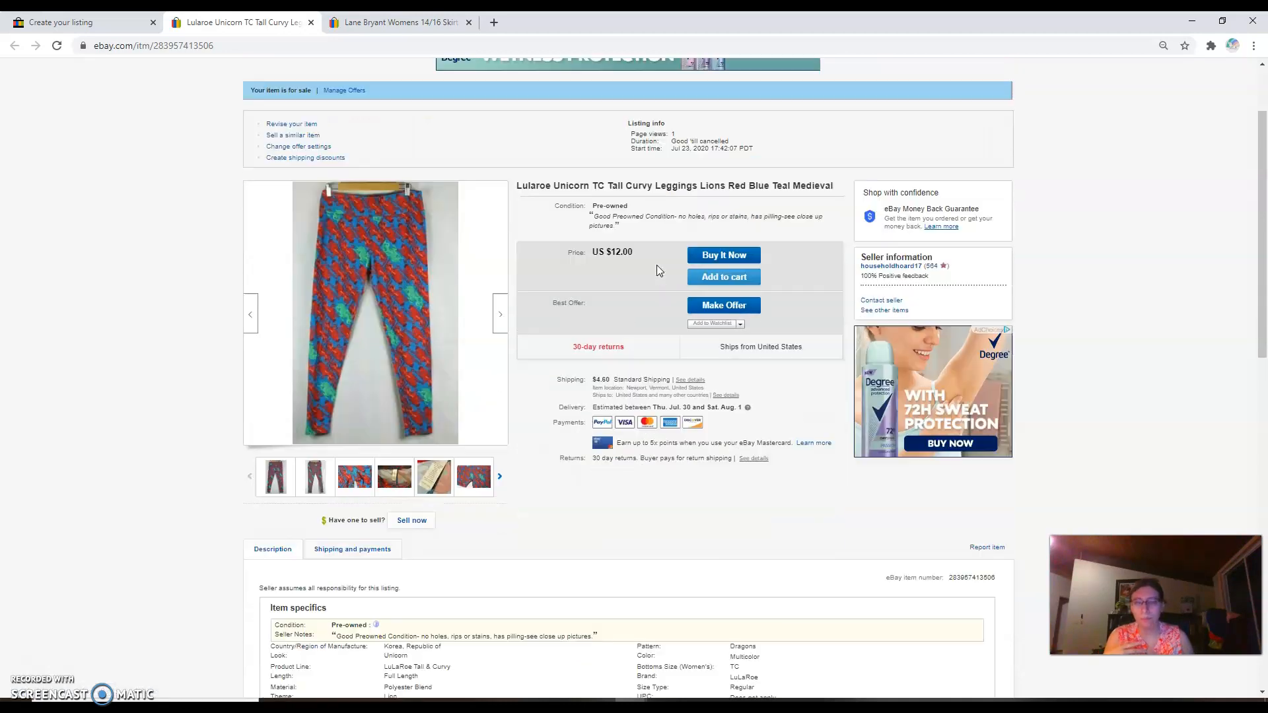
scroll(659, 270, "down", 3)
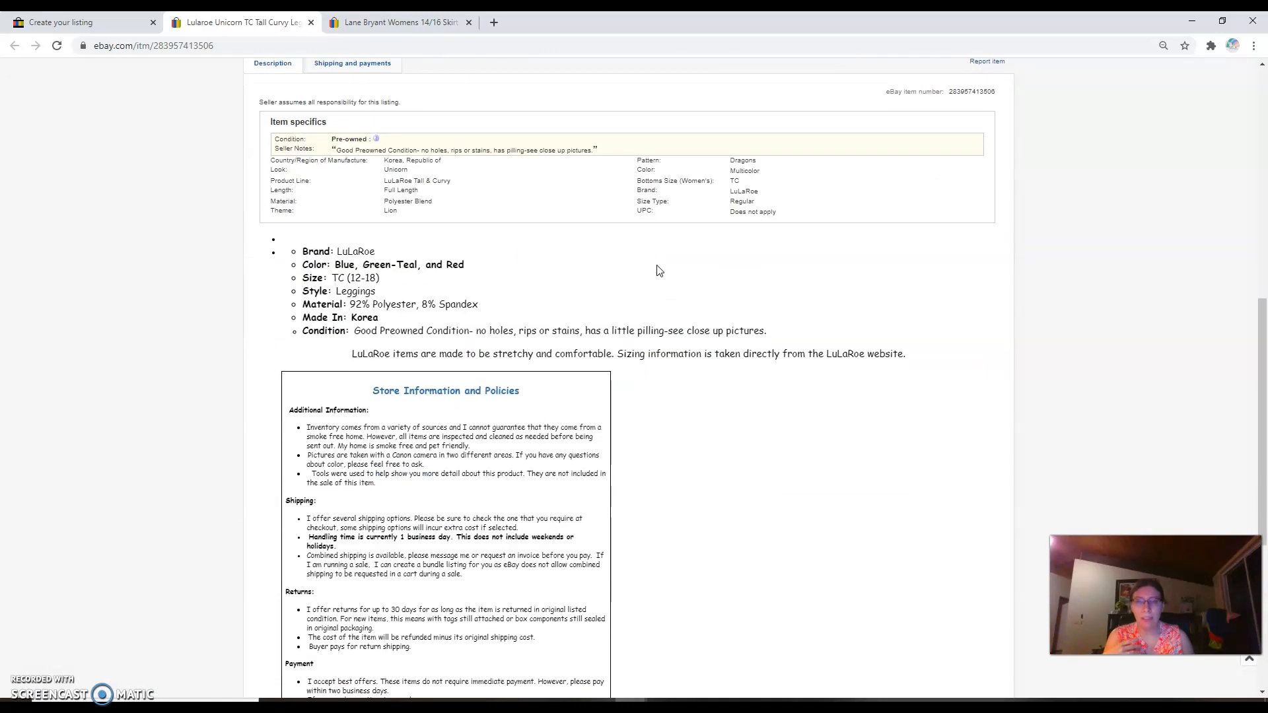
scroll(659, 269, "down", 1)
scroll(659, 269, "up", 1)
scroll(659, 269, "up", 1)
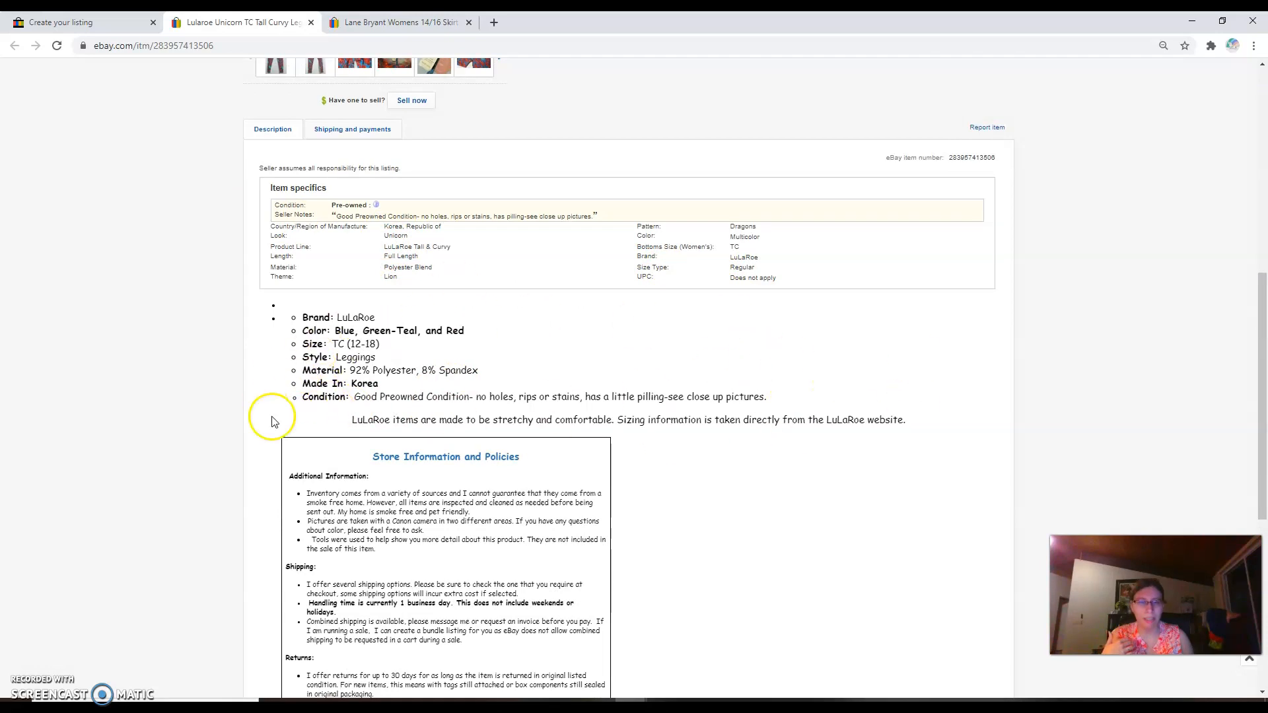
scroll(700, 449, "up", 6)
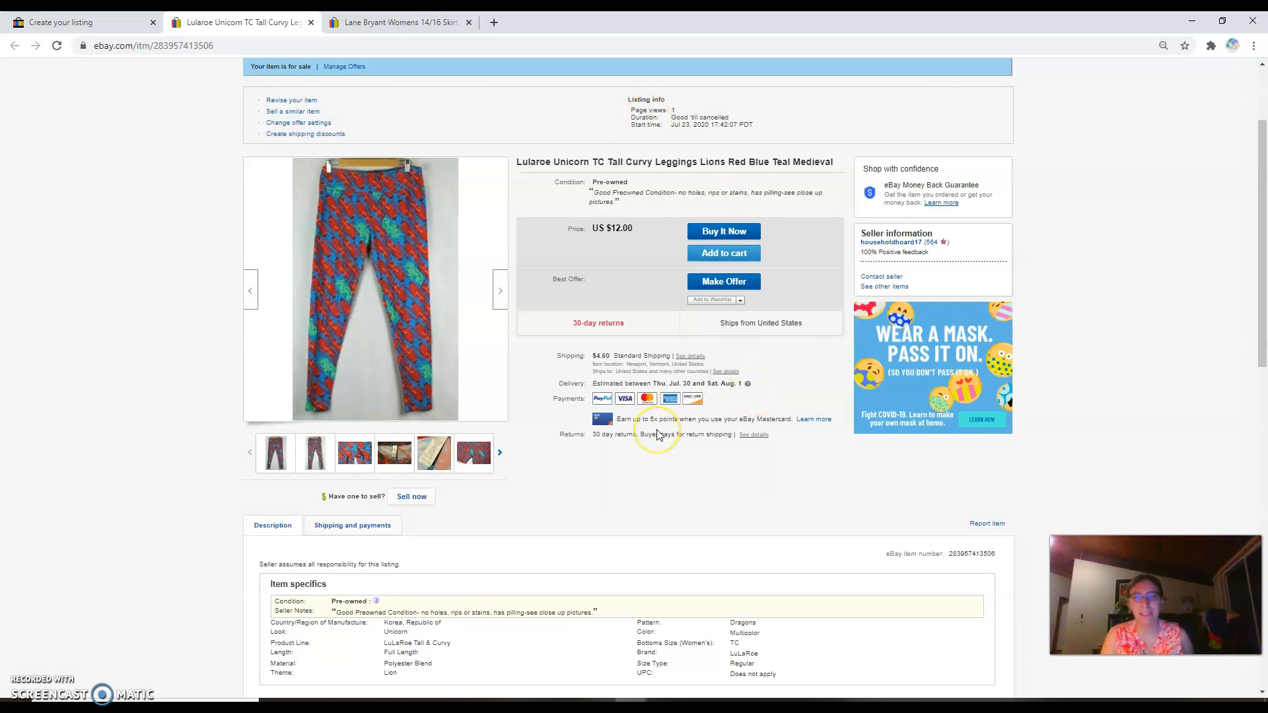
scroll(657, 431, "up", 2)
scroll(657, 429, "down", 6)
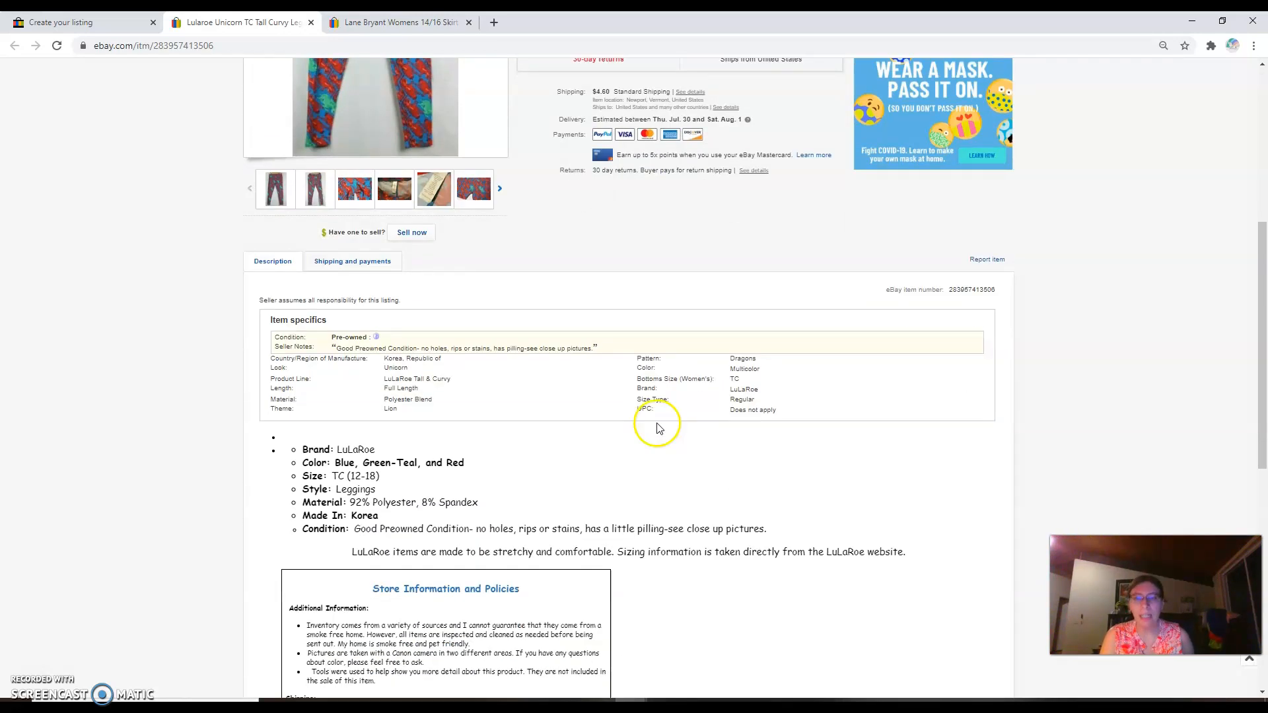
scroll(657, 428, "up", 6)
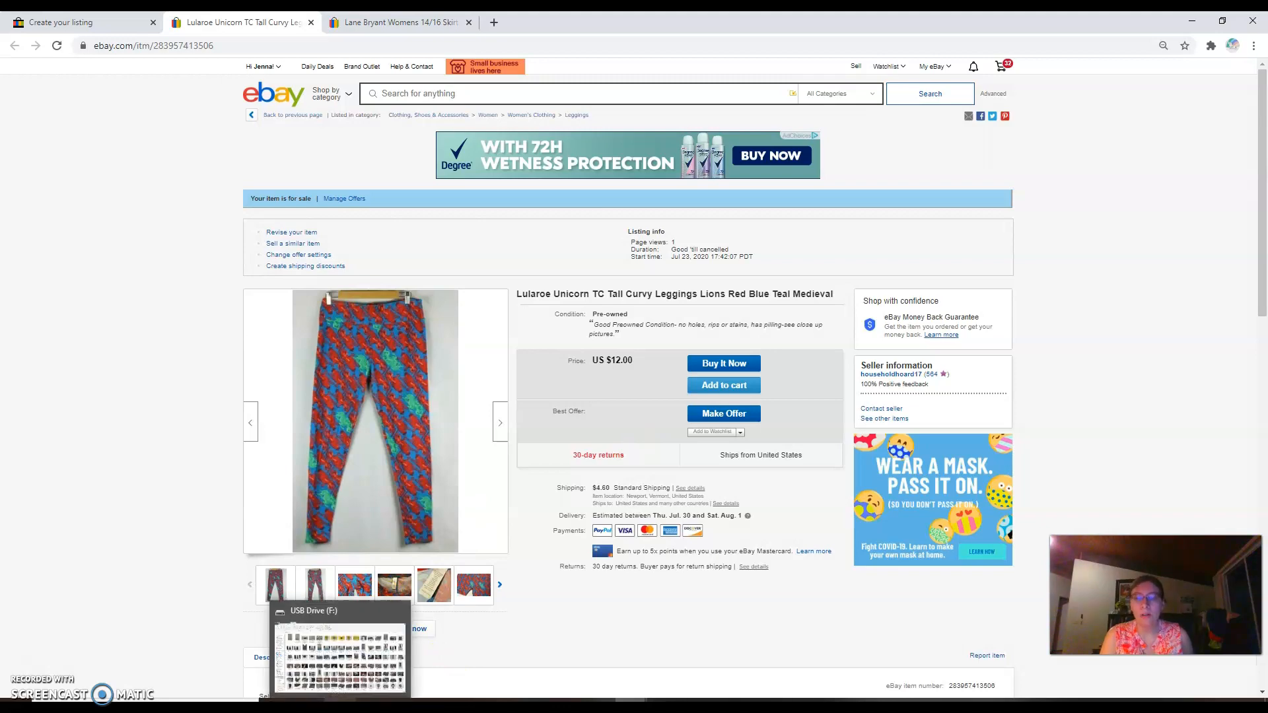
Switch to the USB Drive (F:) folder in File Explorer and delete the photo that follows lularoe (61).
left_click(342, 706)
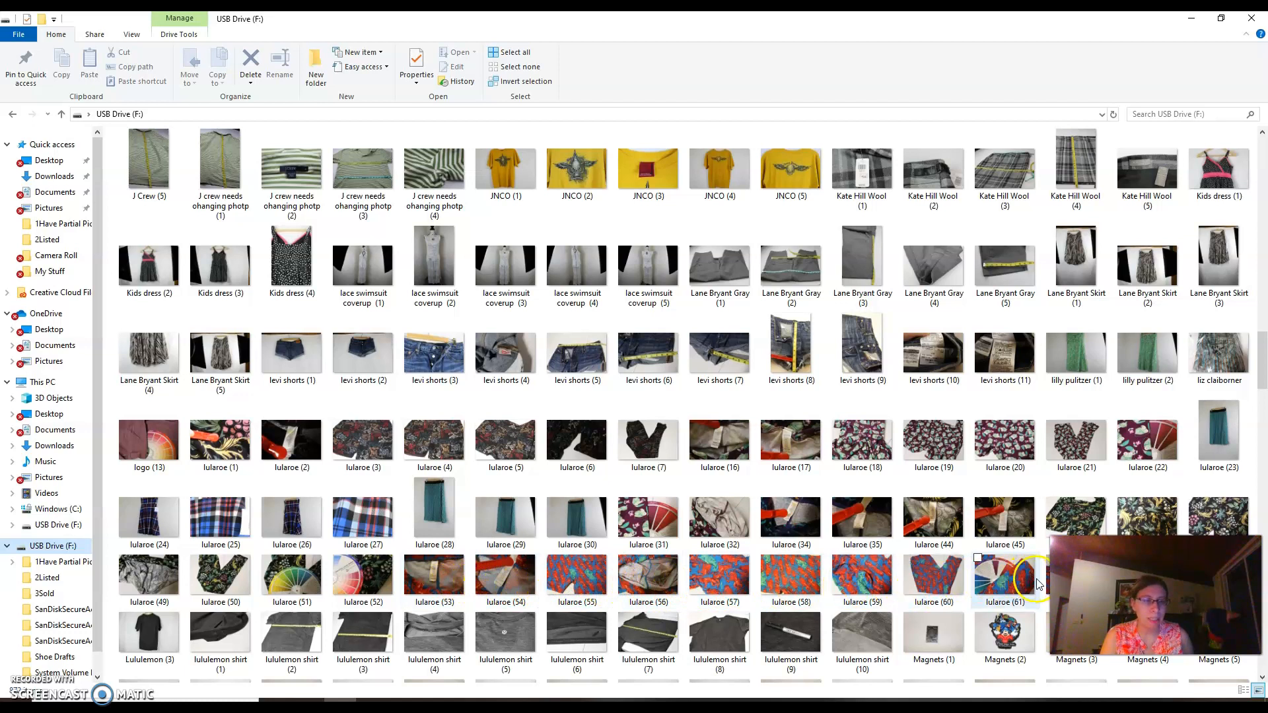
left_click(663, 700)
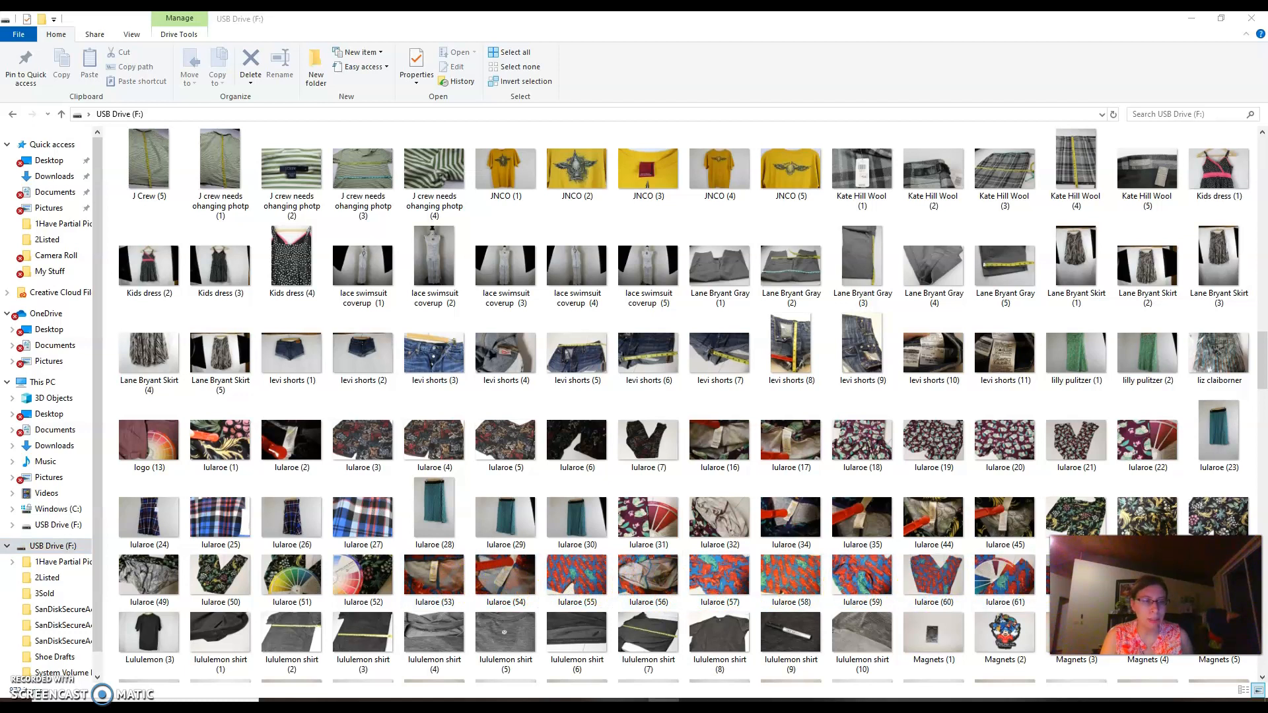
left_click(1046, 580)
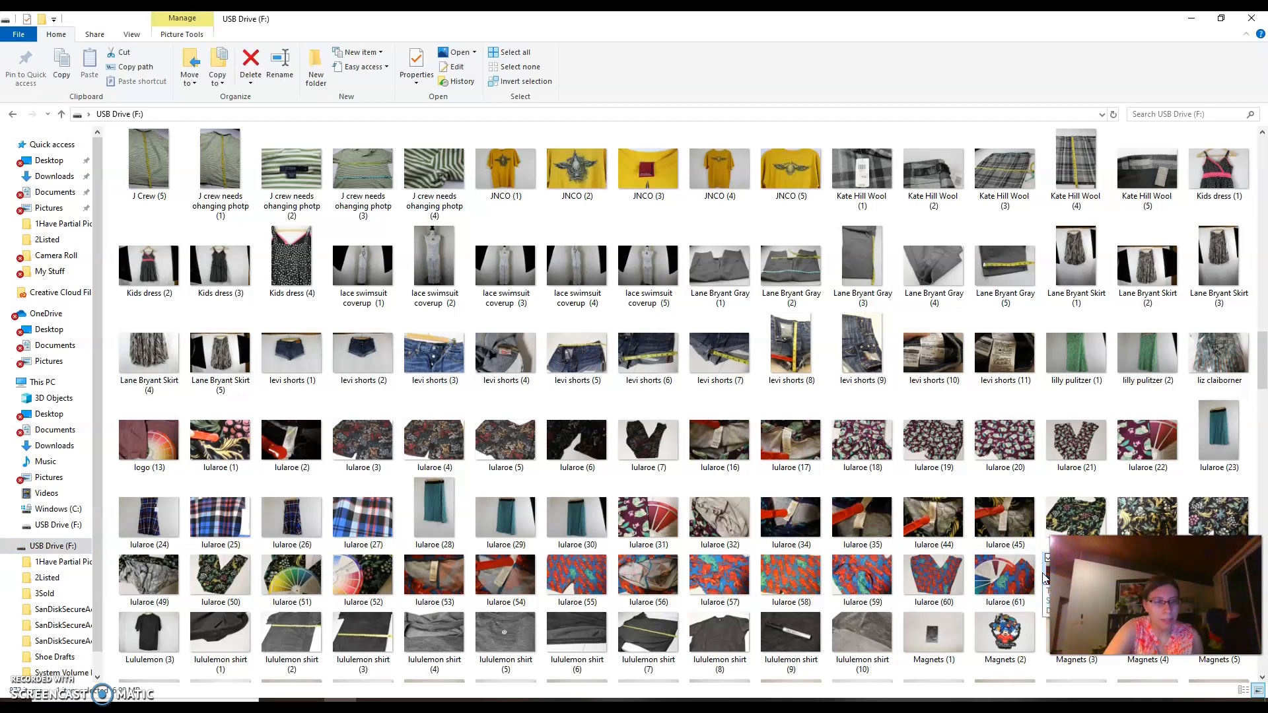
key("Delete")
left_click(699, 417)
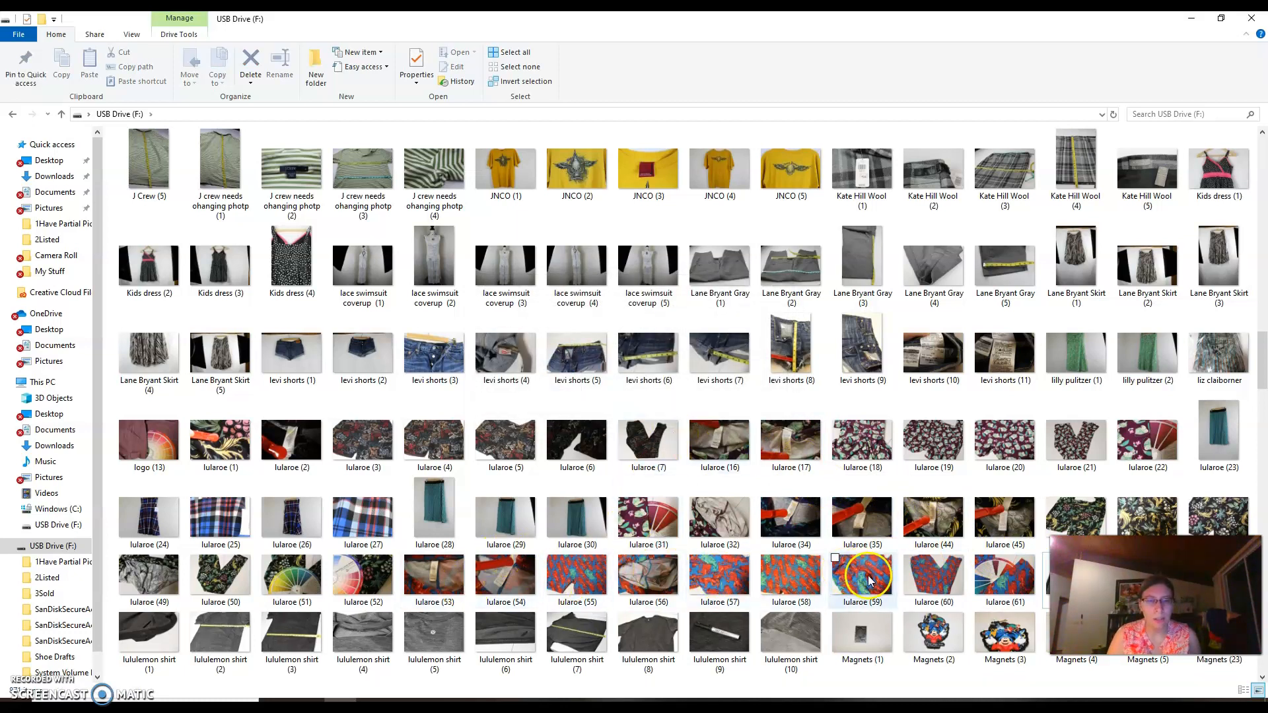
Move the photos lularoe (53) through lularoe (61) into the 2Listed folder on the USB drive.
left_click(447, 588)
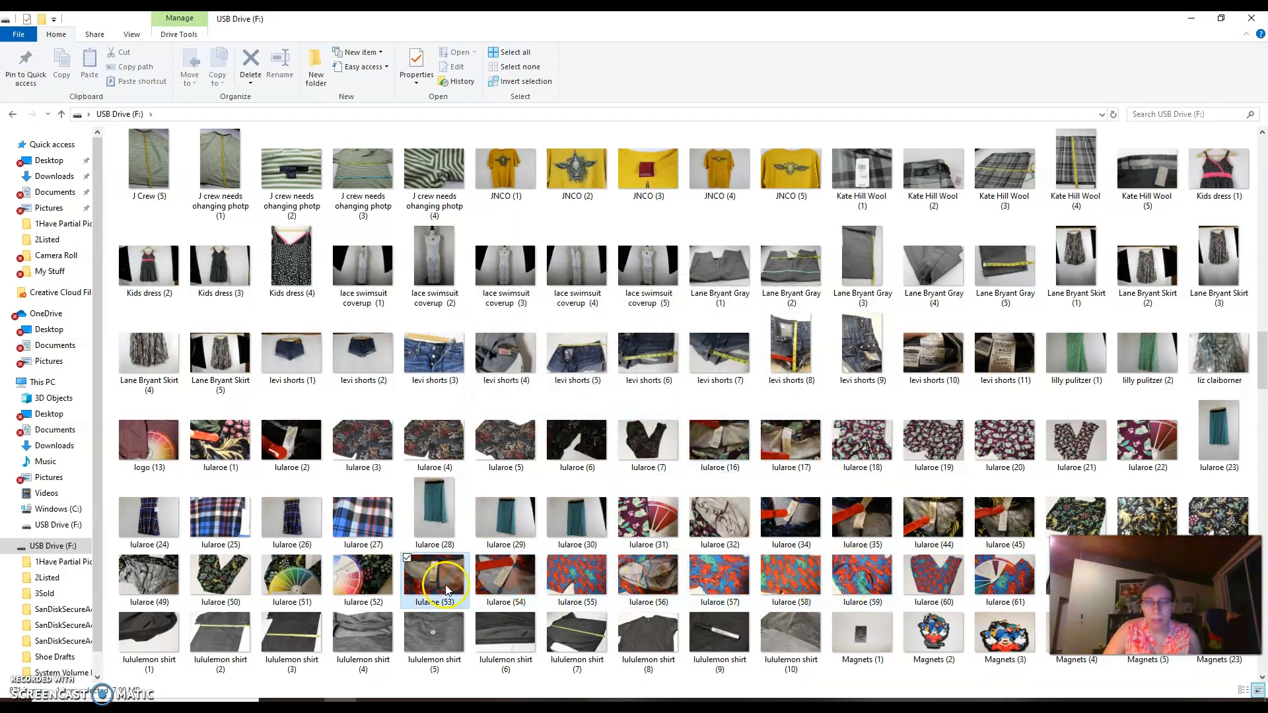
left_click(989, 586, "shift")
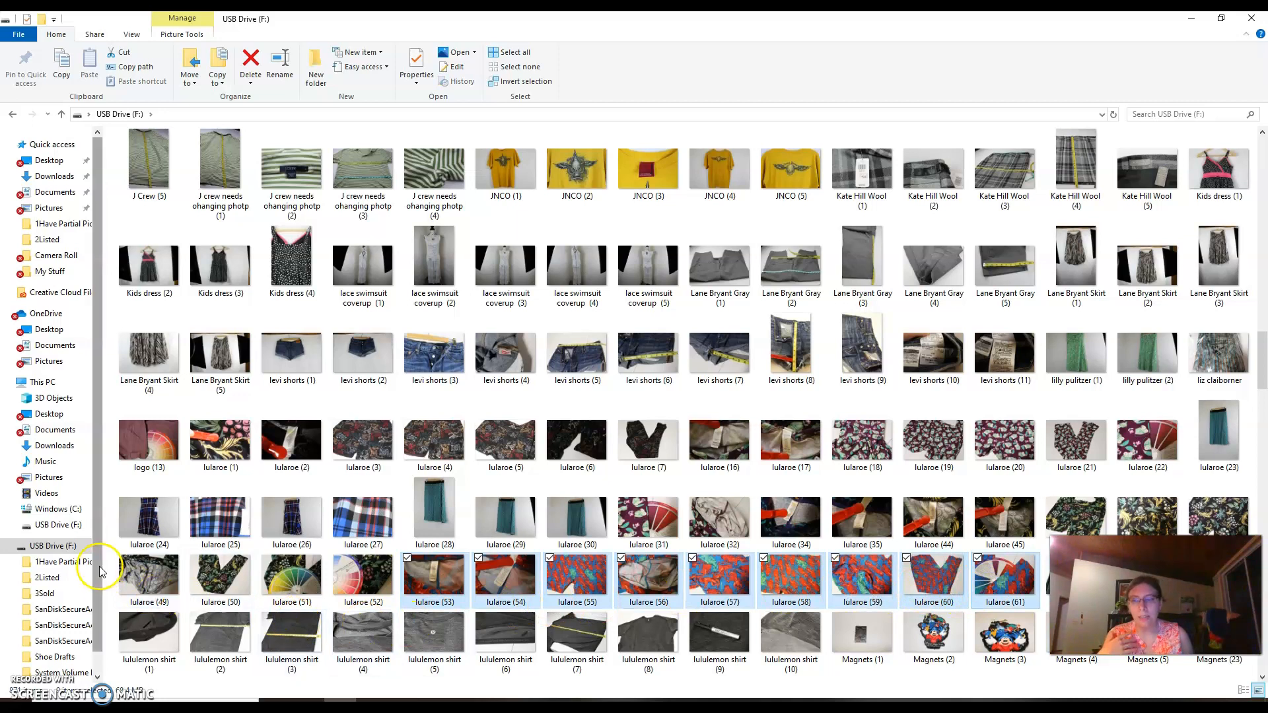
left_click_drag(98, 570, 98, 591)
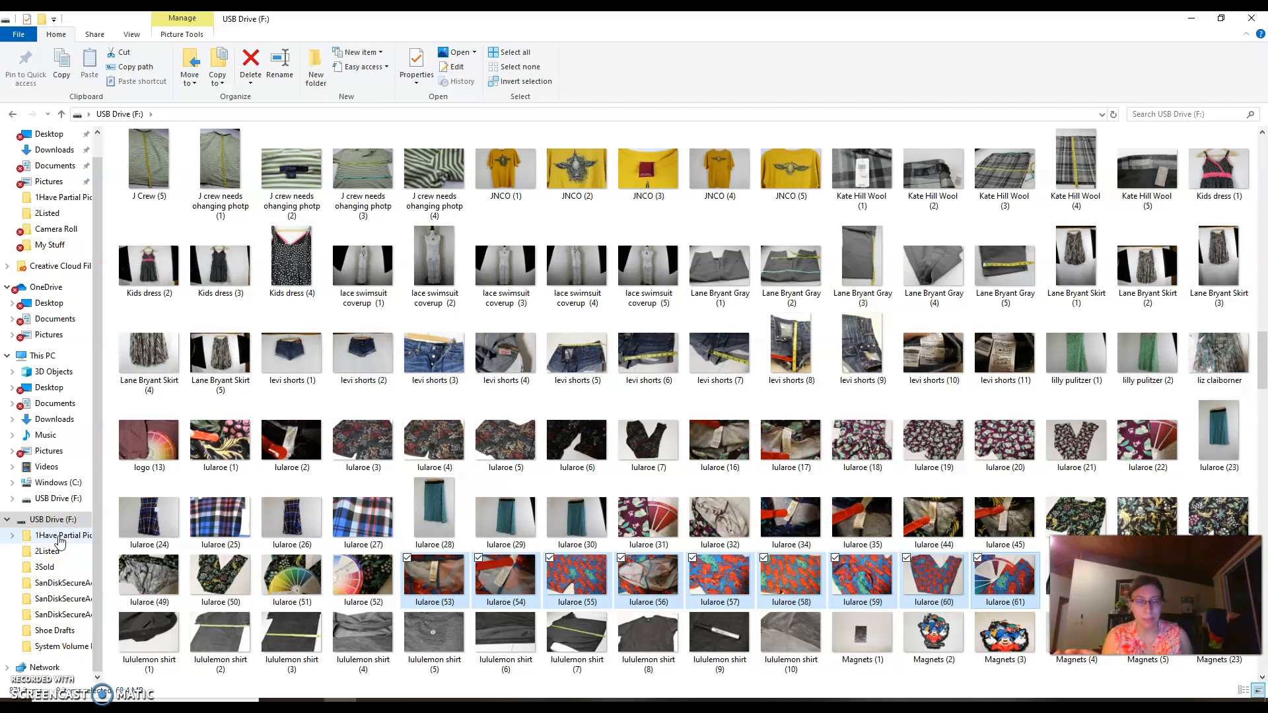
left_click_drag(592, 590, 73, 561)
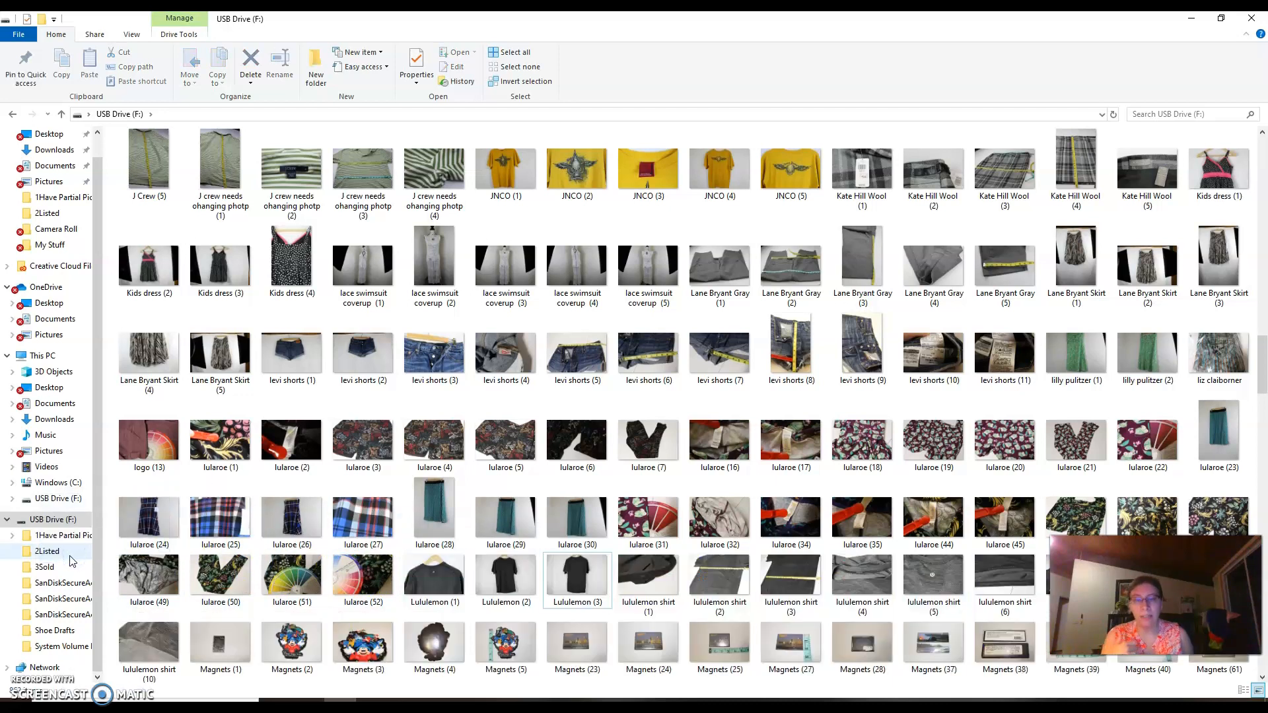
Open the 2Listed folder and move all the Bob Marley shirt photos from it into the 3Sold folder.
left_click(69, 555)
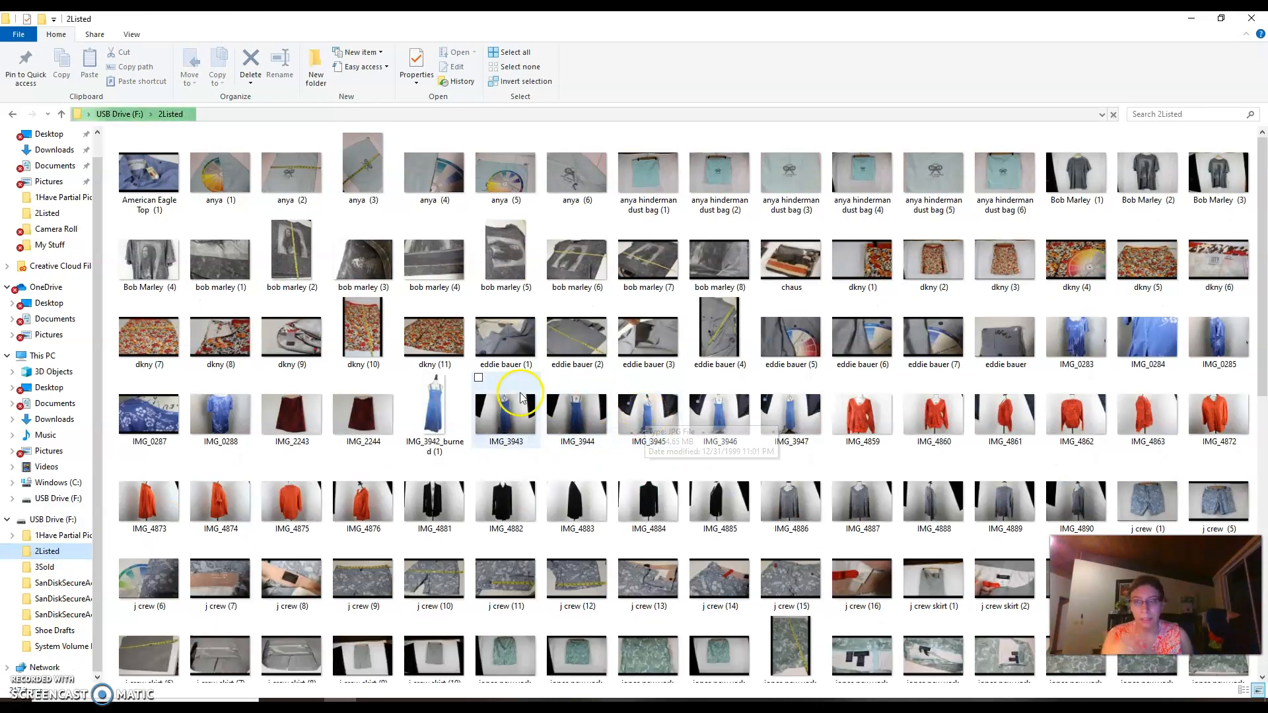
left_click(1077, 180)
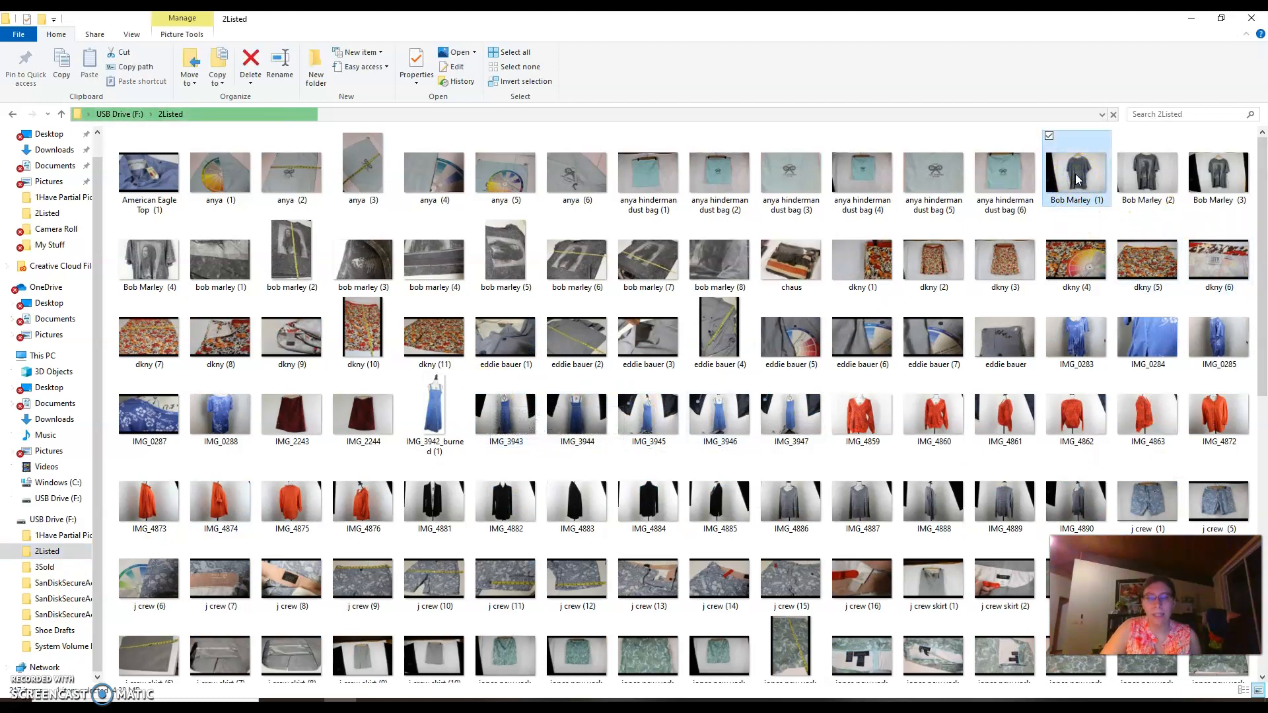
left_click(703, 274, "shift")
left_click_drag(703, 275, 47, 568)
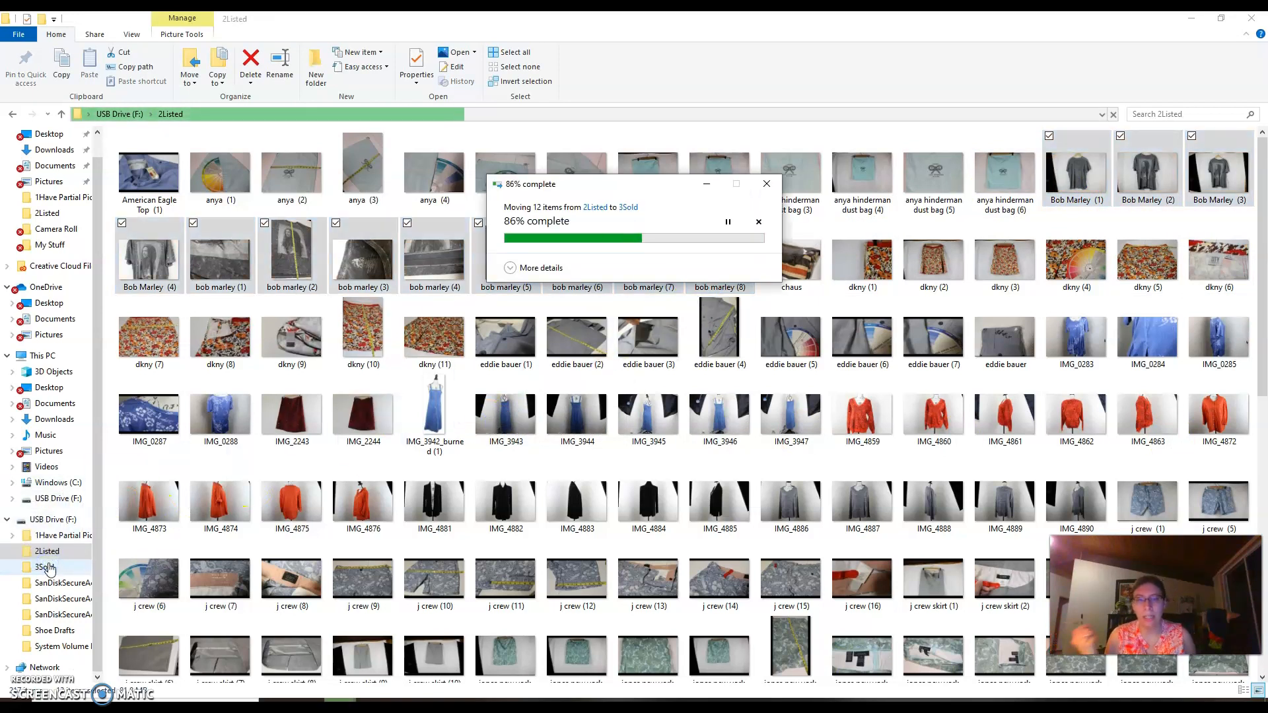